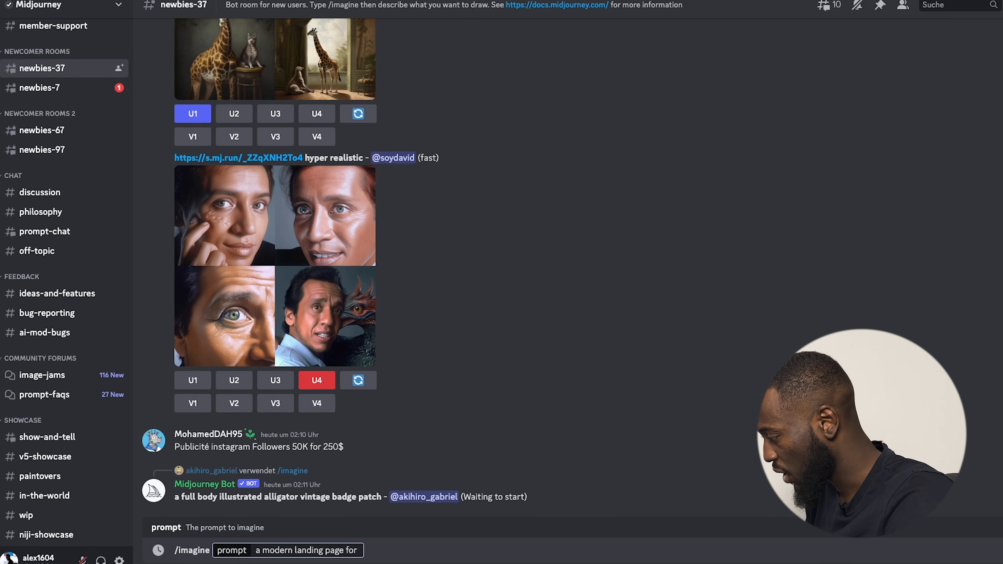
Submit the prompt ending 'a luxurious furniture brand, website, ecommerce, store, ux, ui, ui/ux'.
type("a lu")
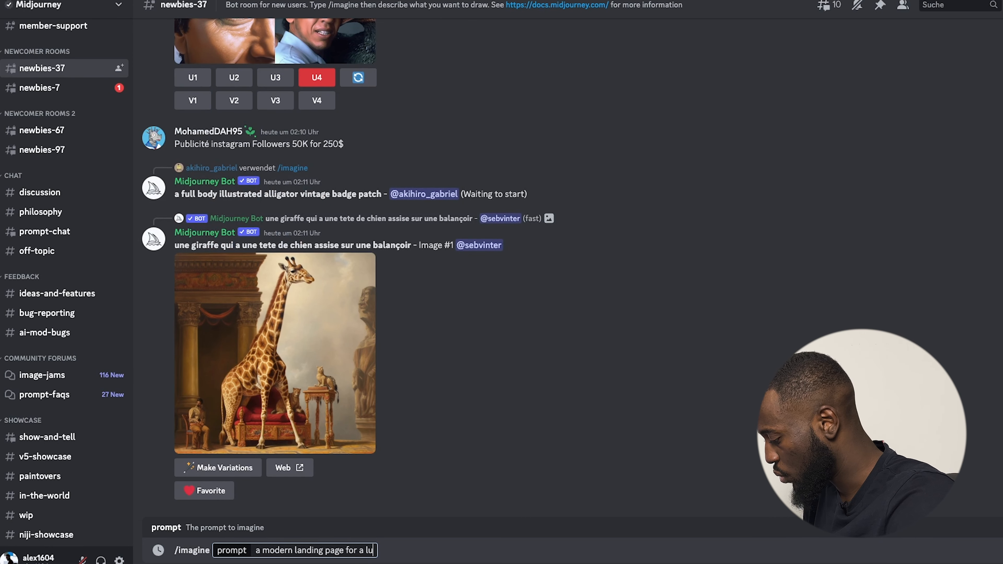
type("xur")
type("io")
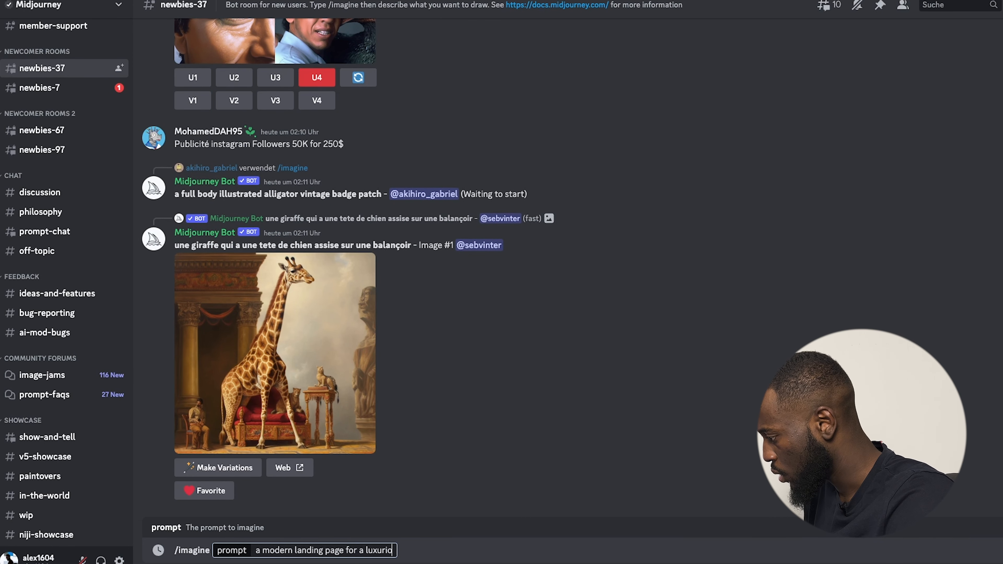
type("us fu")
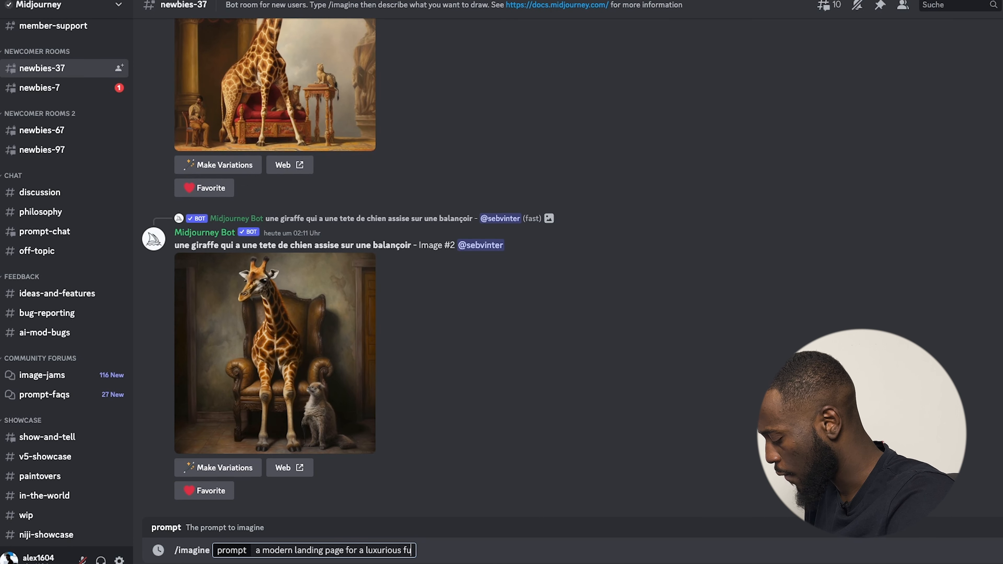
type("rniture")
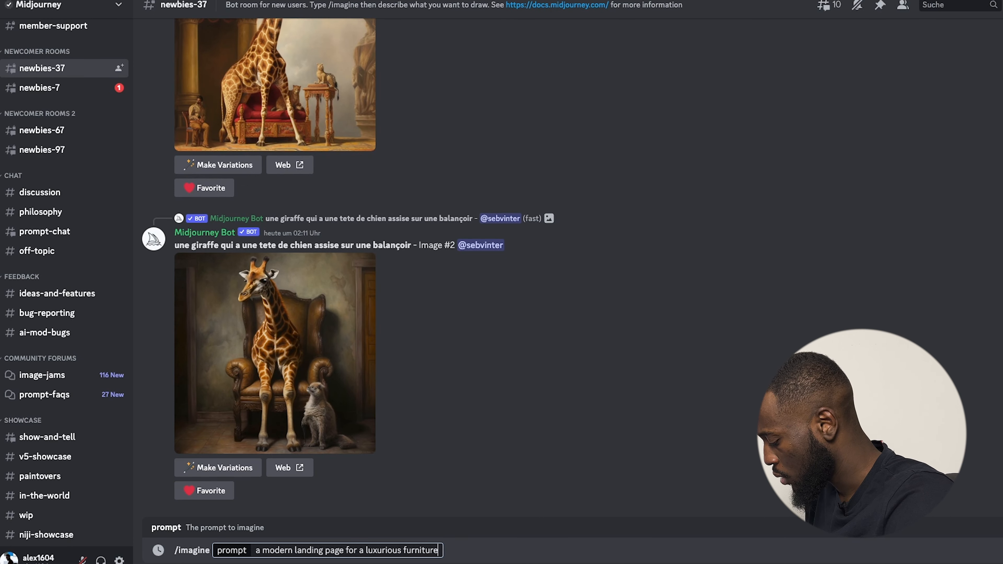
type(" brand ")
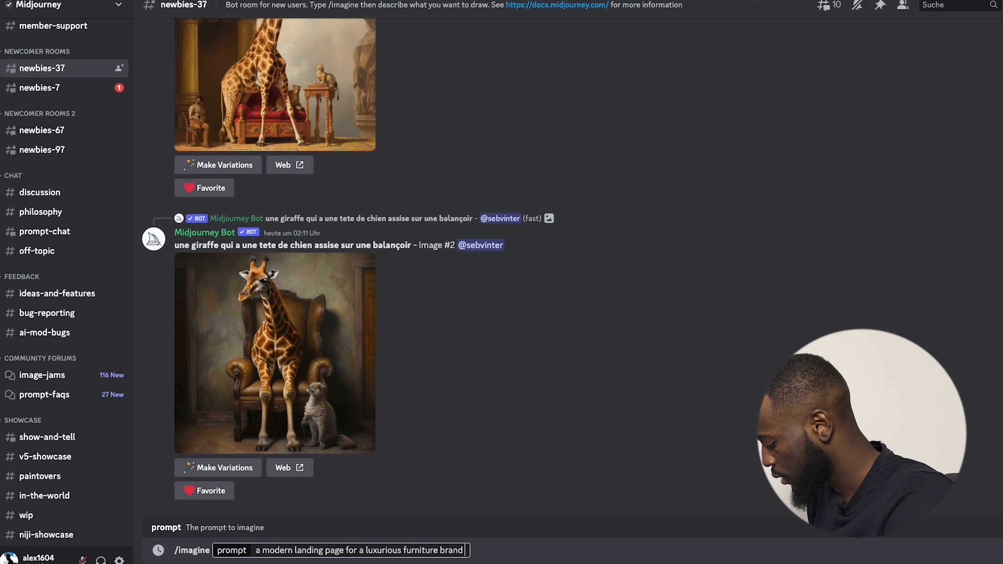
type(",")
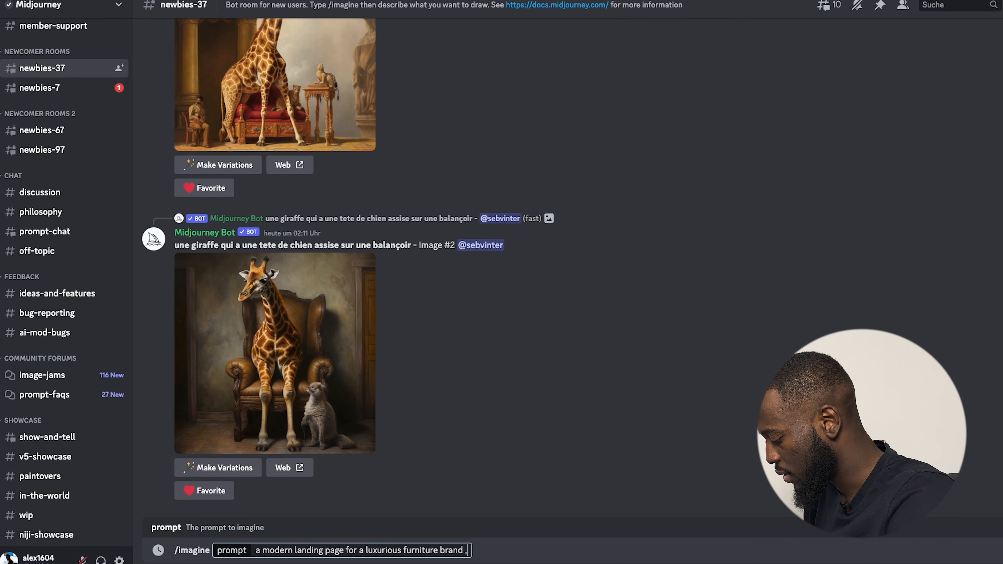
type("website")
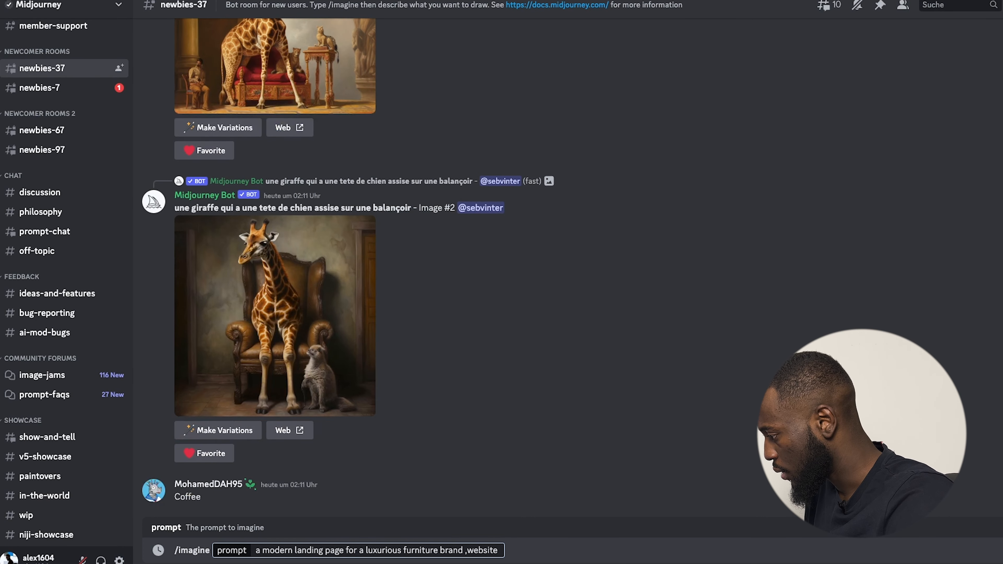
type(" , ecomm")
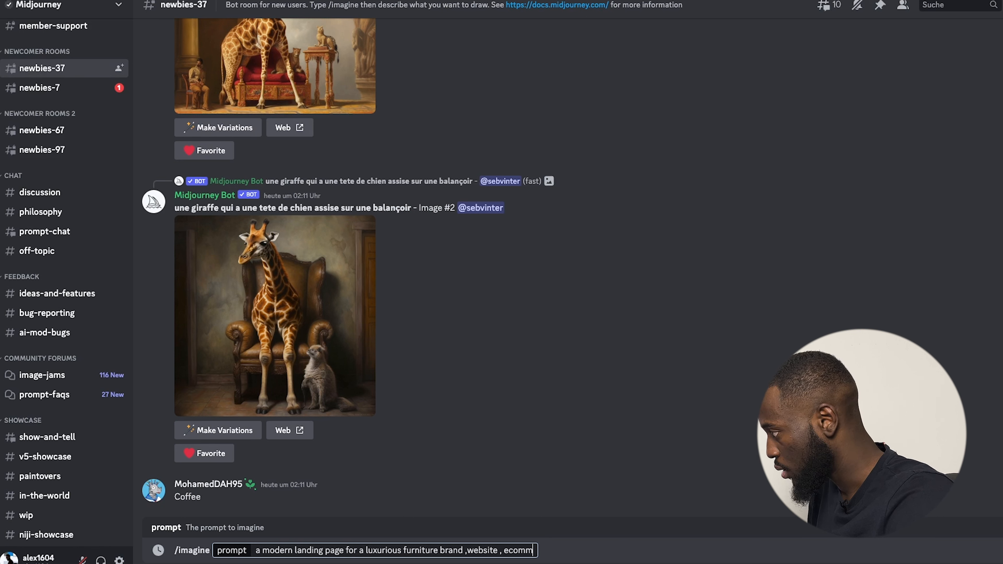
type("erce ,")
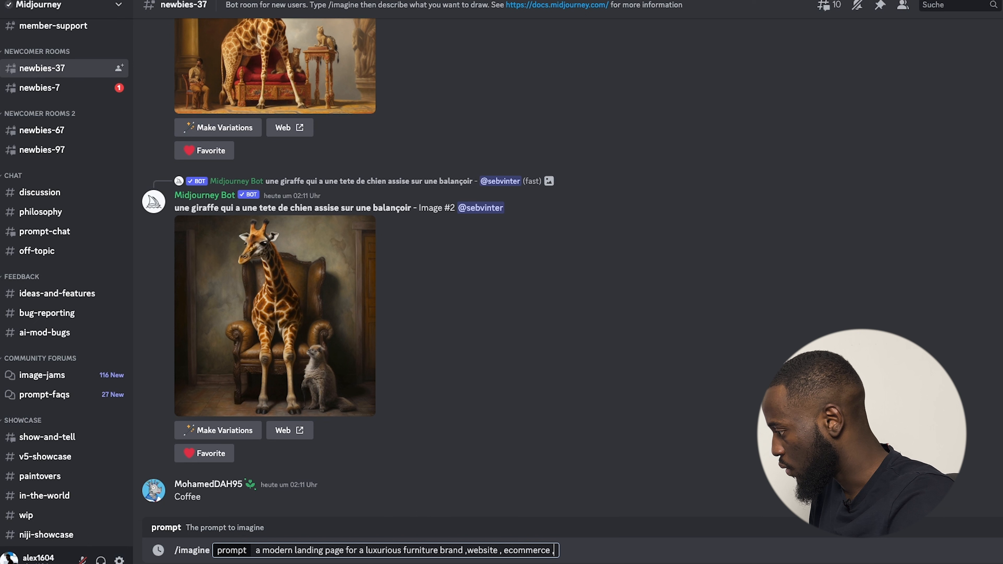
type("store,")
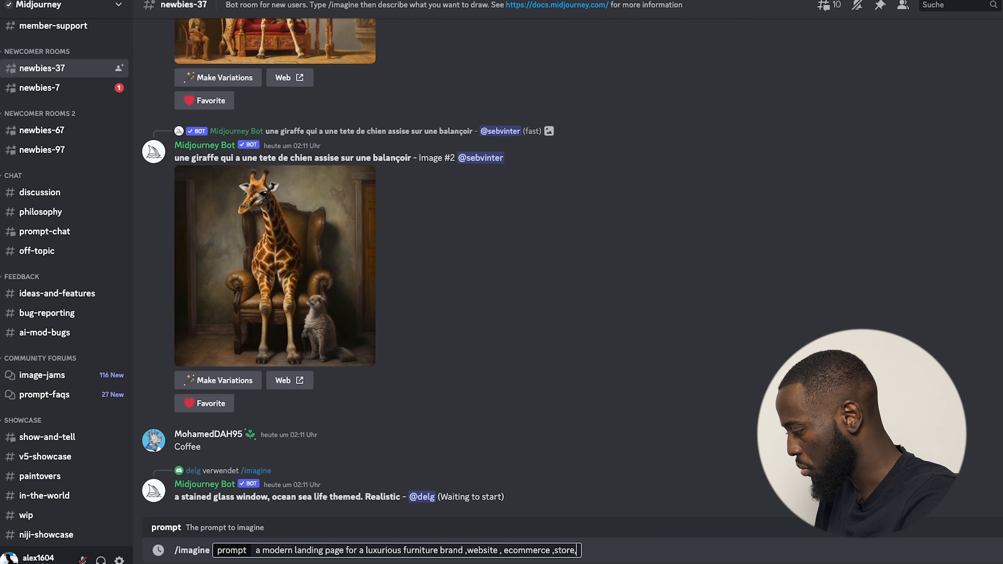
type("ui")
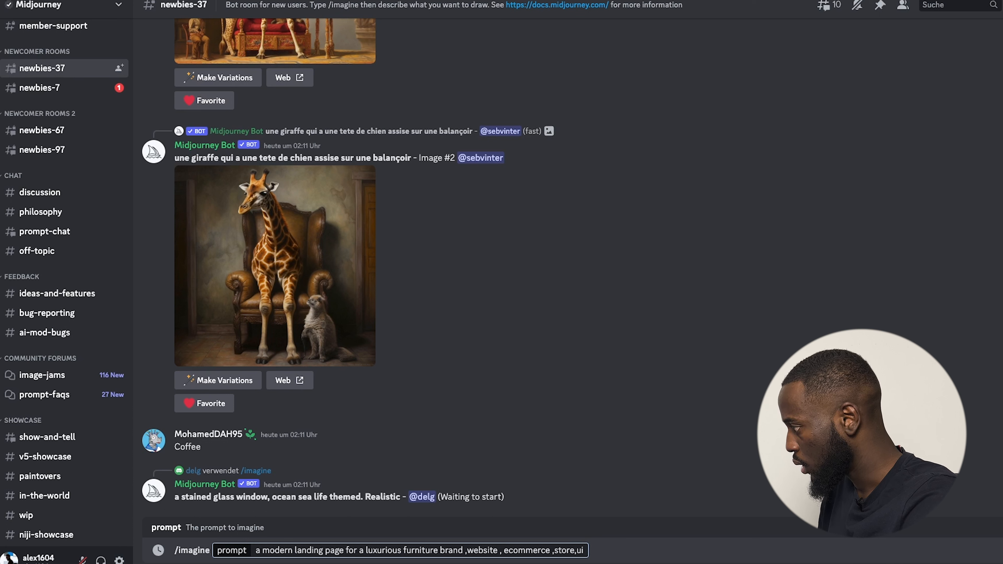
key("BackSpace")
type("x,")
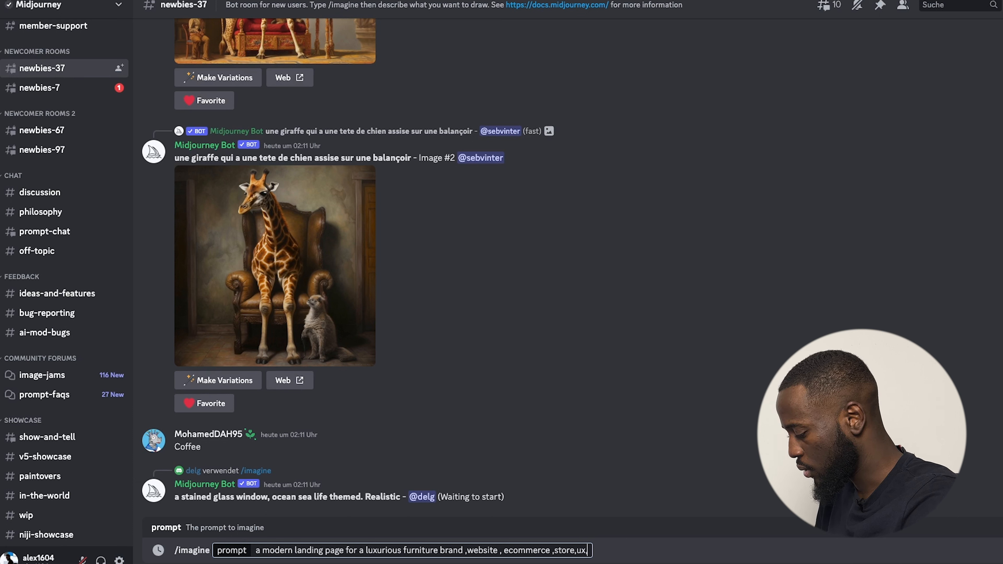
type("ui,")
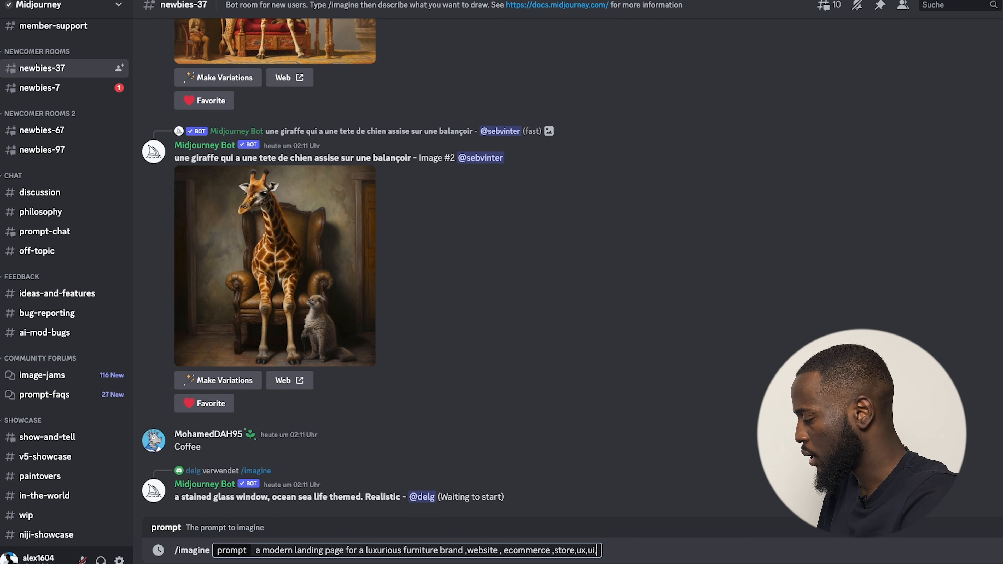
type("u")
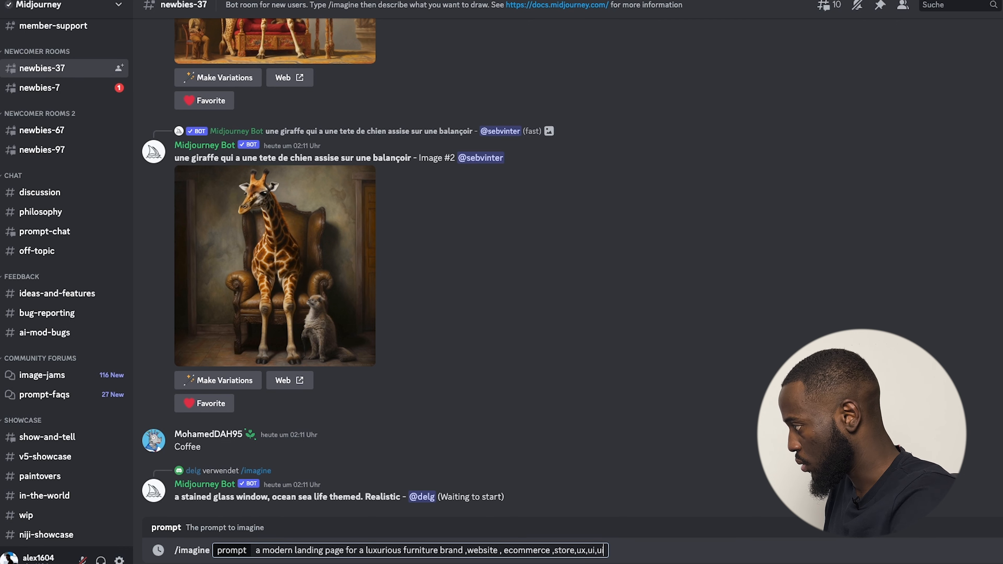
type("i/ux")
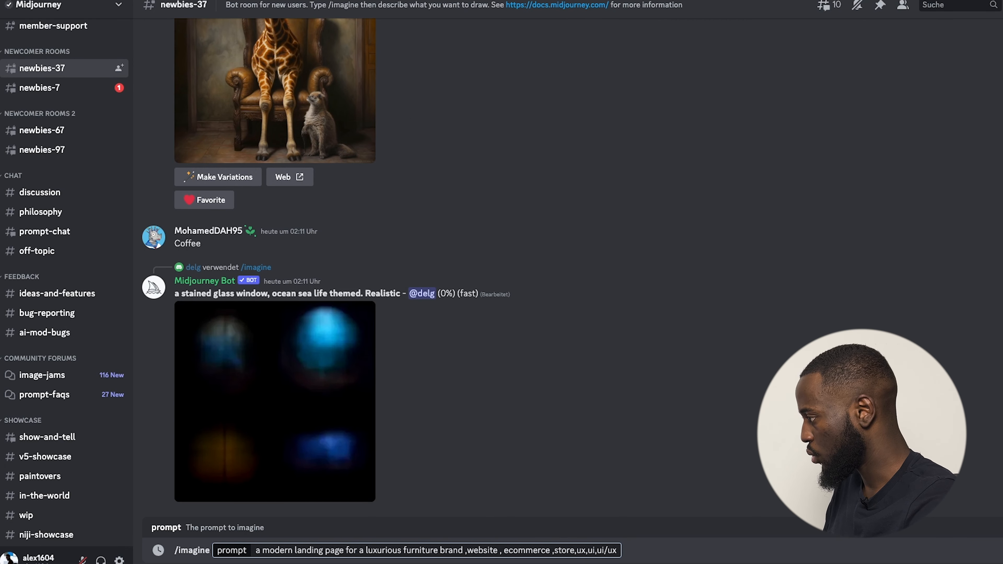
key("Return")
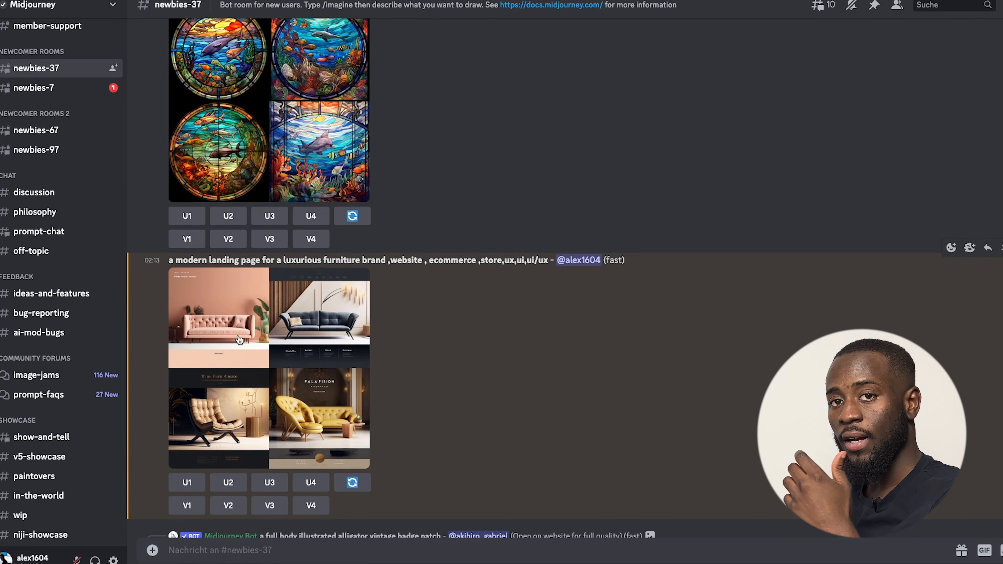
Enlarge the four furniture mockups to inspect them, then select the prompt text for copying.
left_click(240, 339)
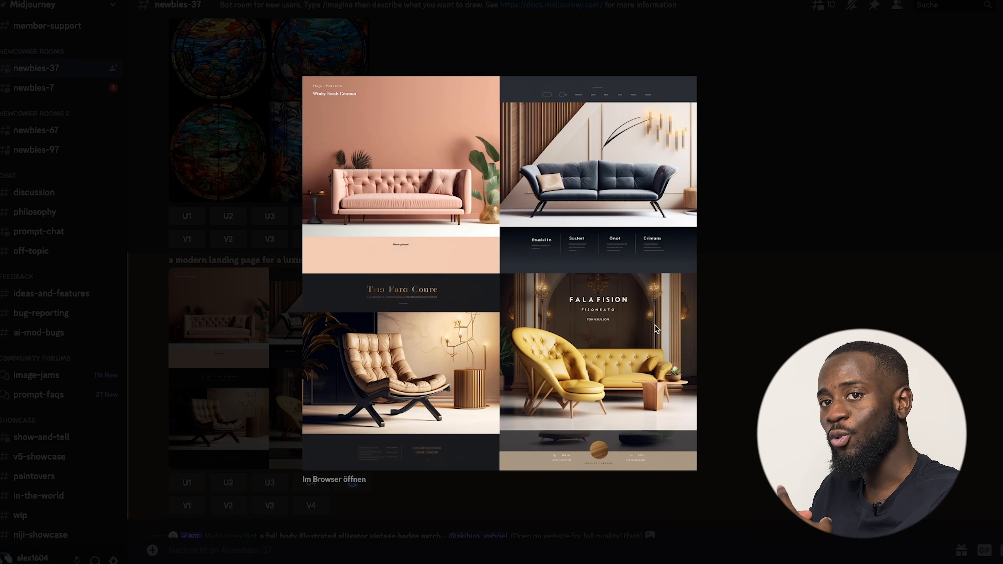
left_click(713, 322)
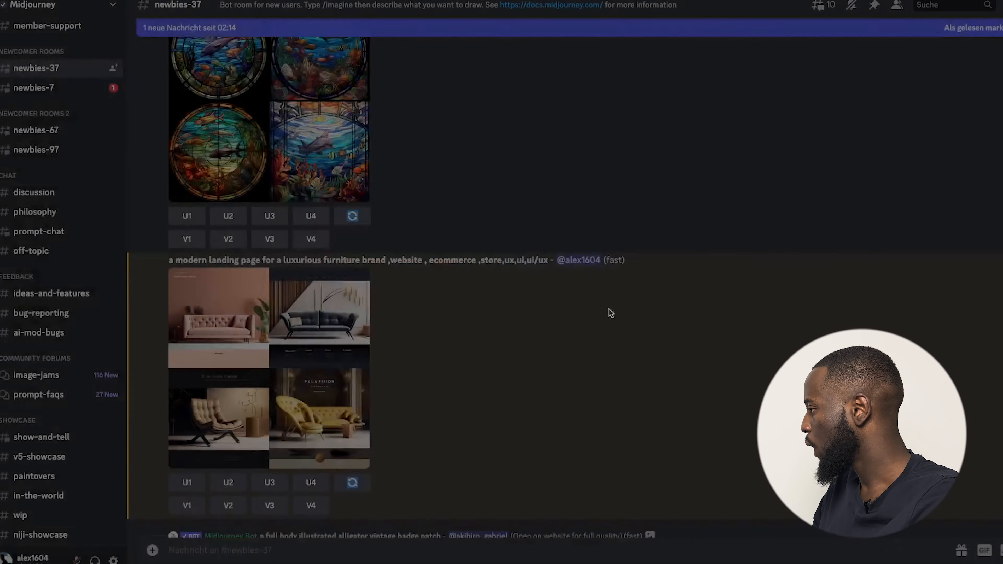
left_click_drag(169, 259, 548, 259)
key("ctrl+c")
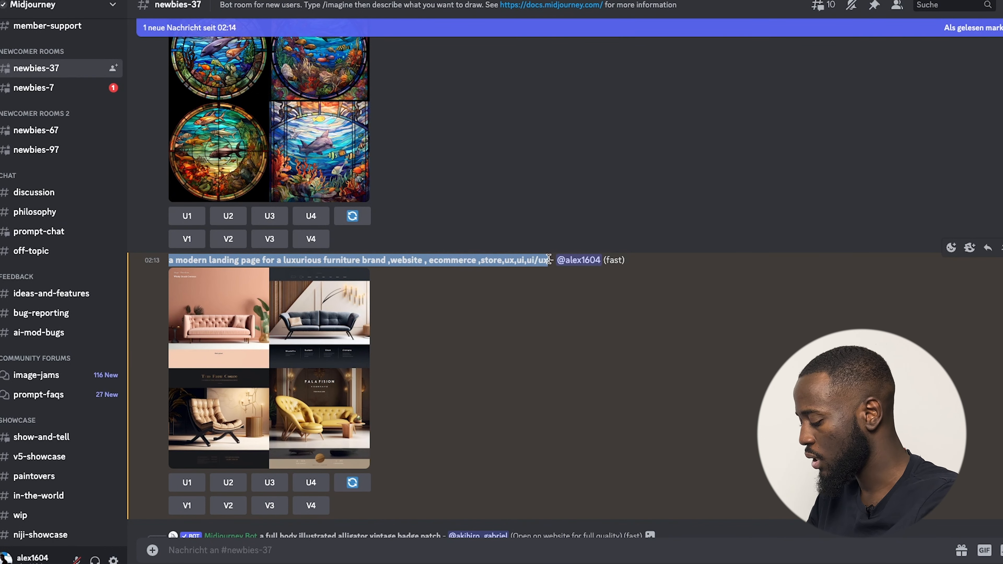
Start a new /imagine command and paste the earlier furniture landing-page prompt.
left_click(241, 550)
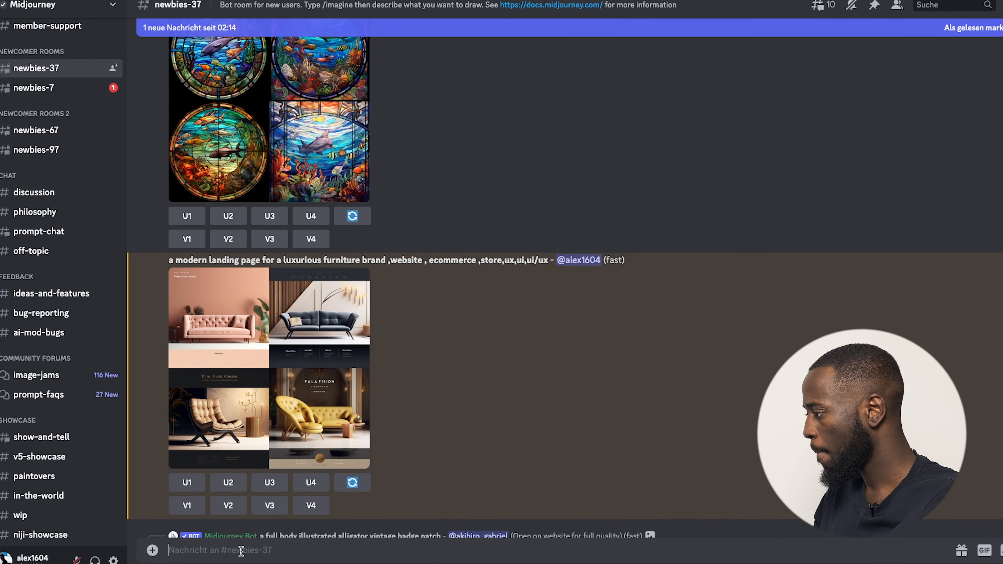
type("img")
key("BackSpace")
key("BackSpace")
key("BackSpace")
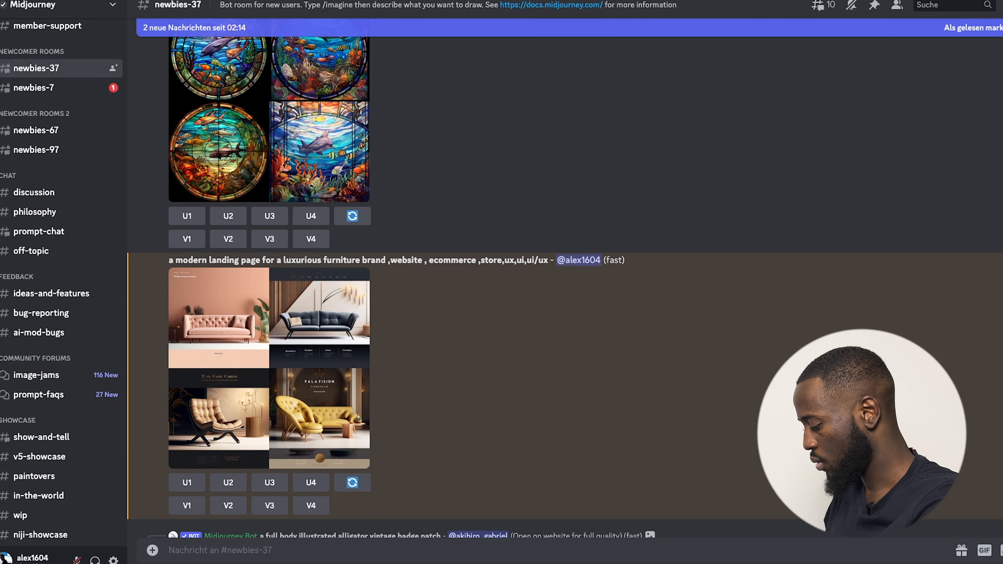
type("/imag")
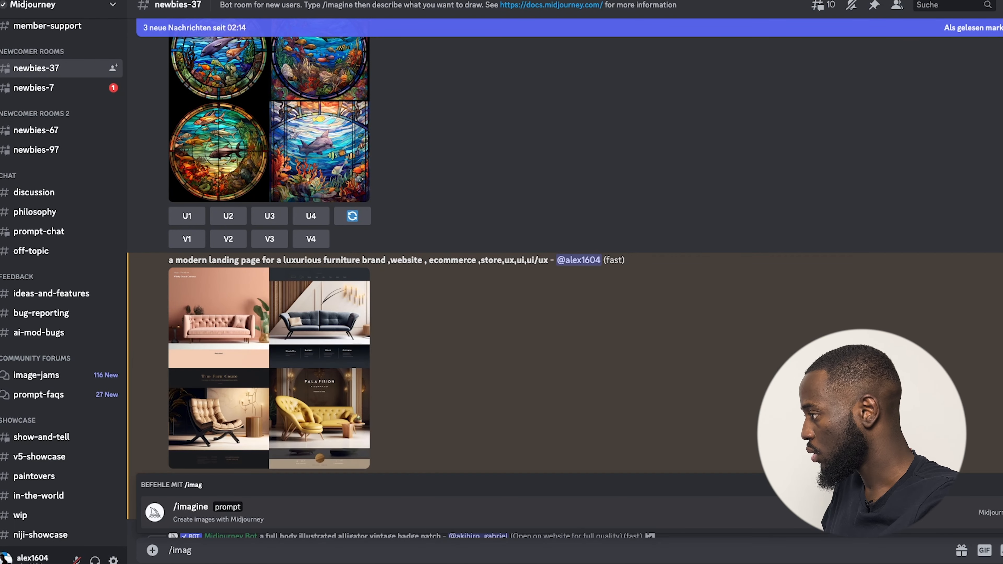
key("Tab")
key("ctrl+v")
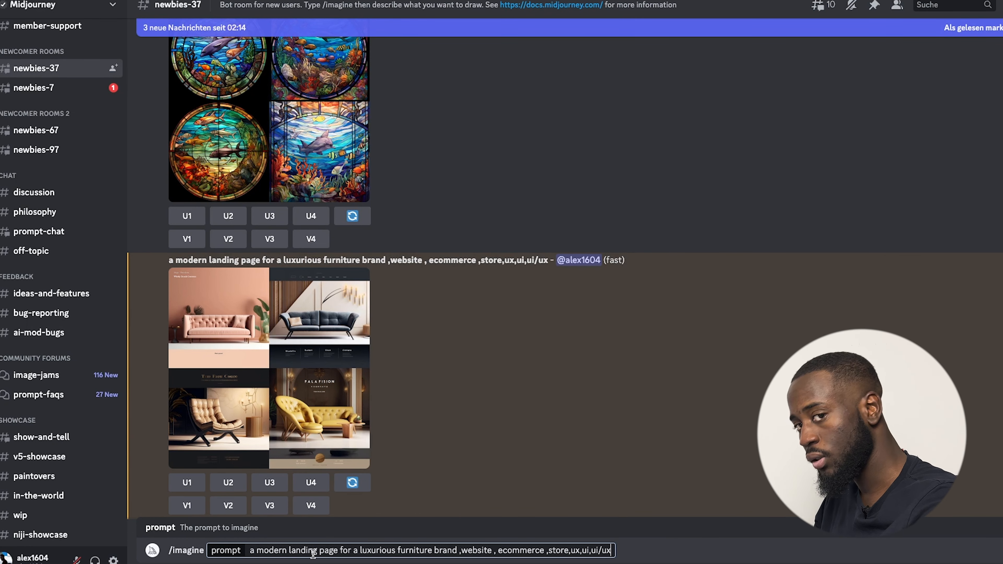
Add 'very', 'prestigious, expensive' and 'wood' to the prompt and send it.
left_click(356, 551)
type("very")
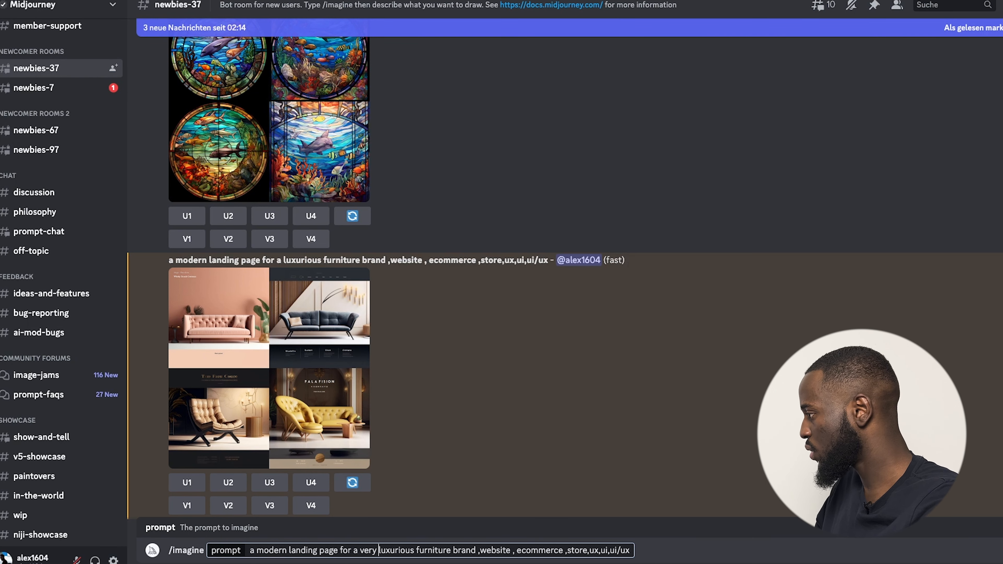
left_click(479, 551)
type("prestio")
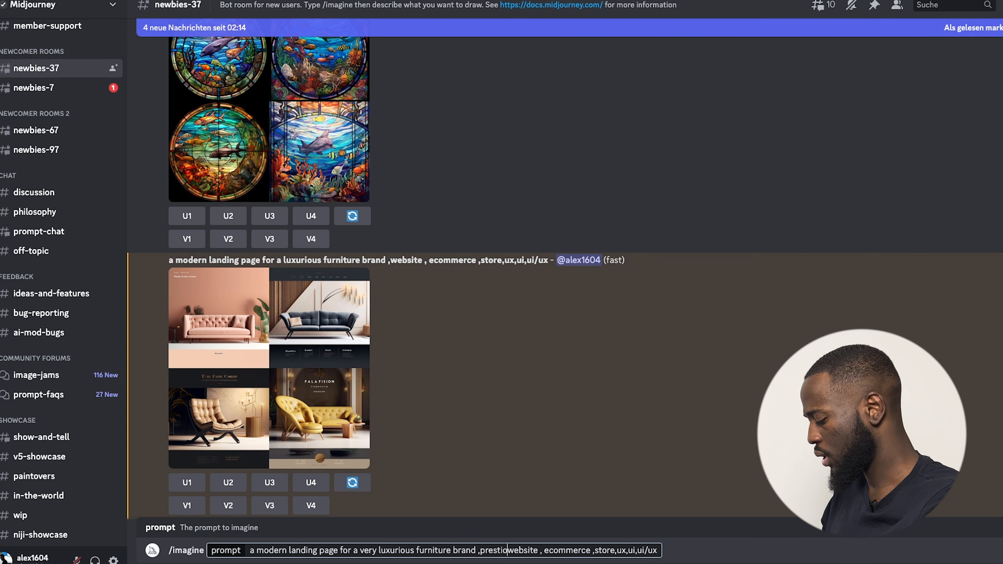
key("BackSpace")
type("g")
type("ious")
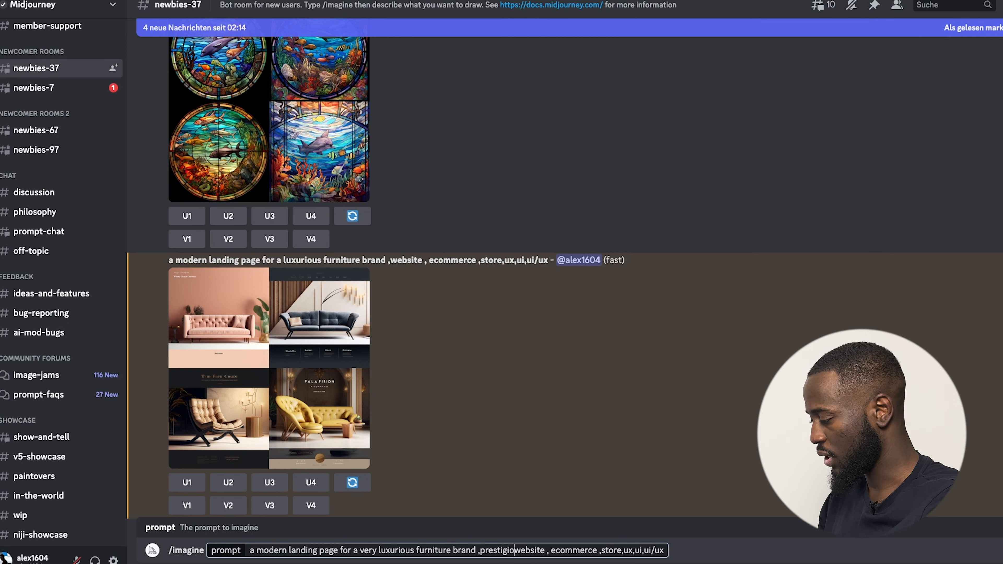
key("BackSpace")
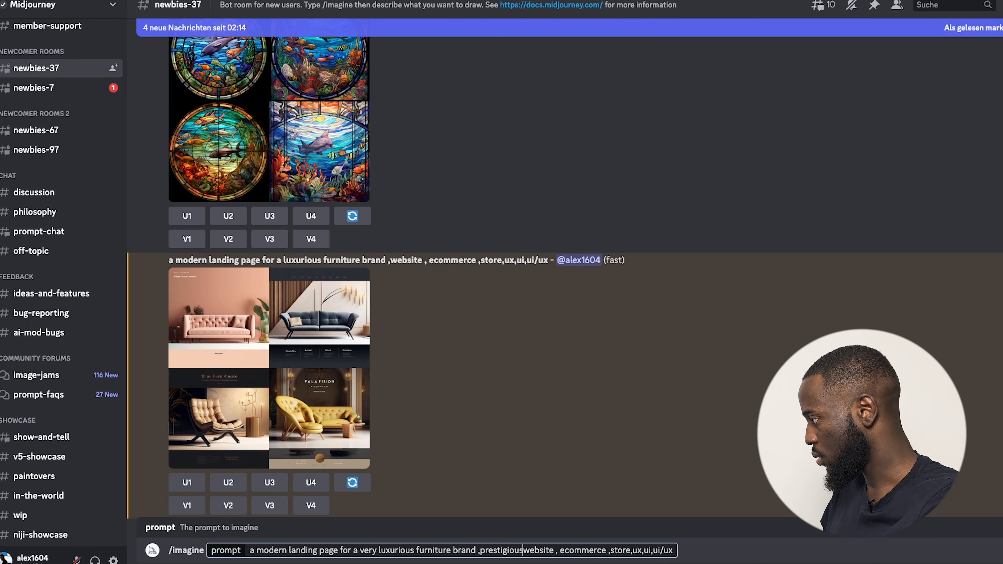
type(",")
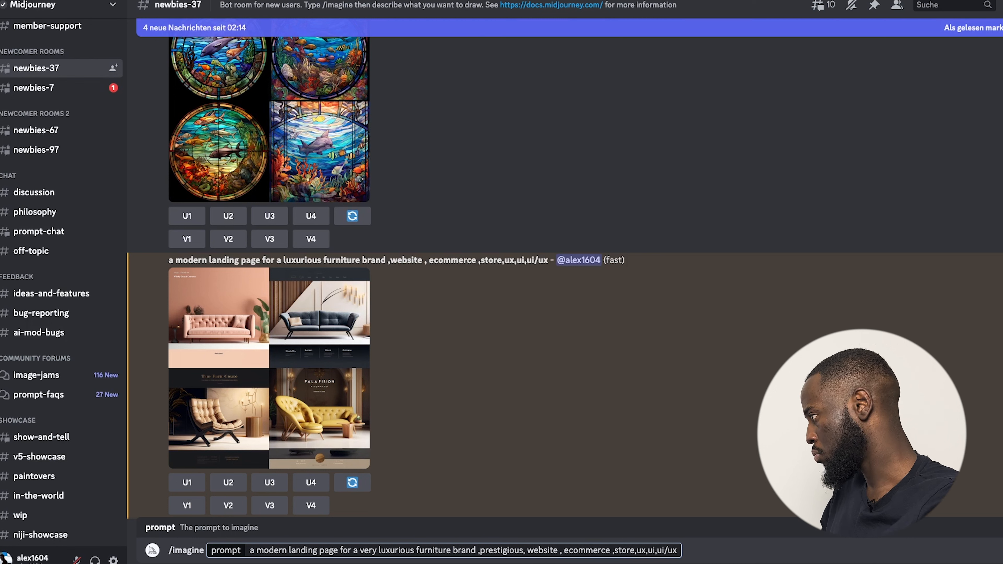
type(" expensive")
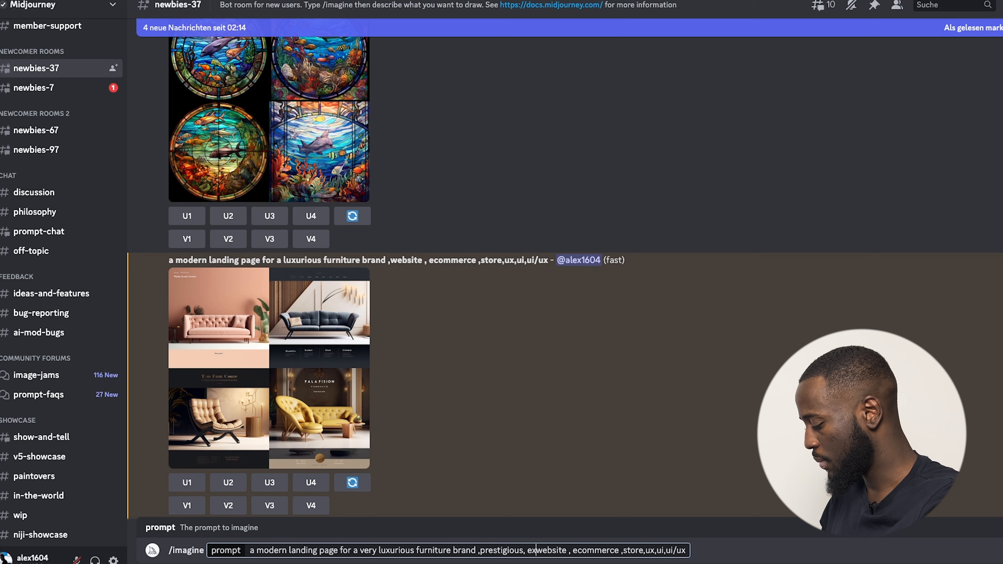
type(" ,wod")
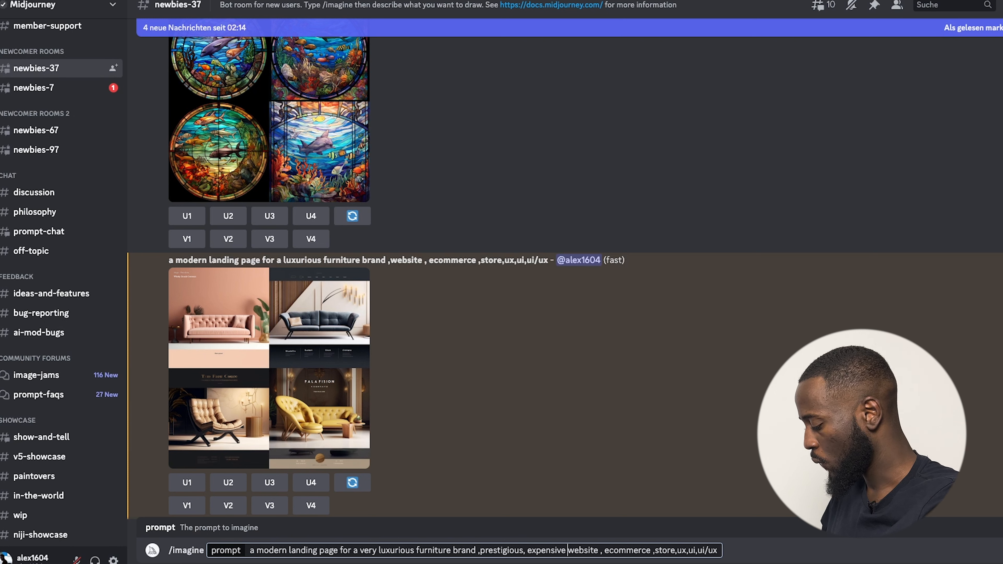
key("BackSpace")
type("od,")
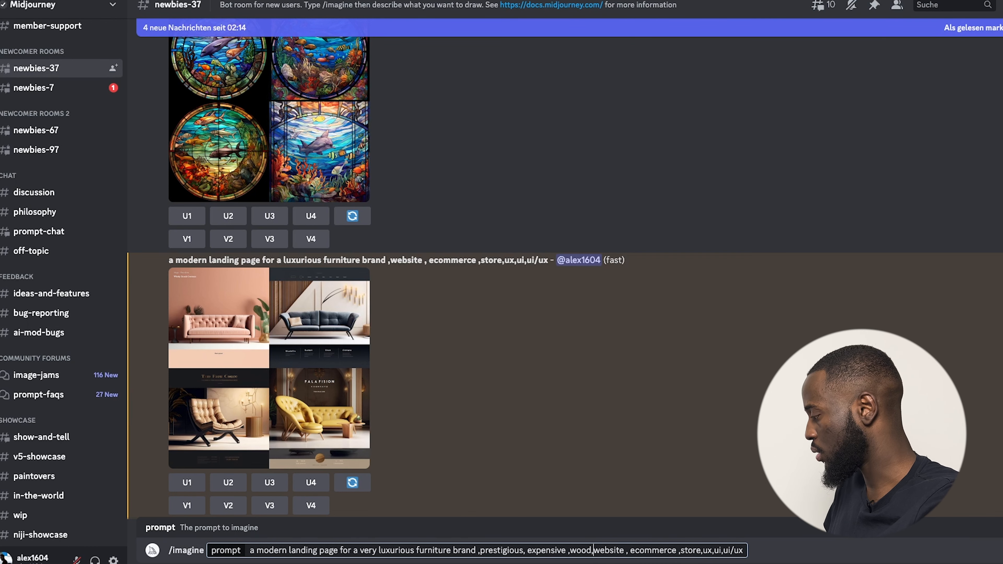
key("Return")
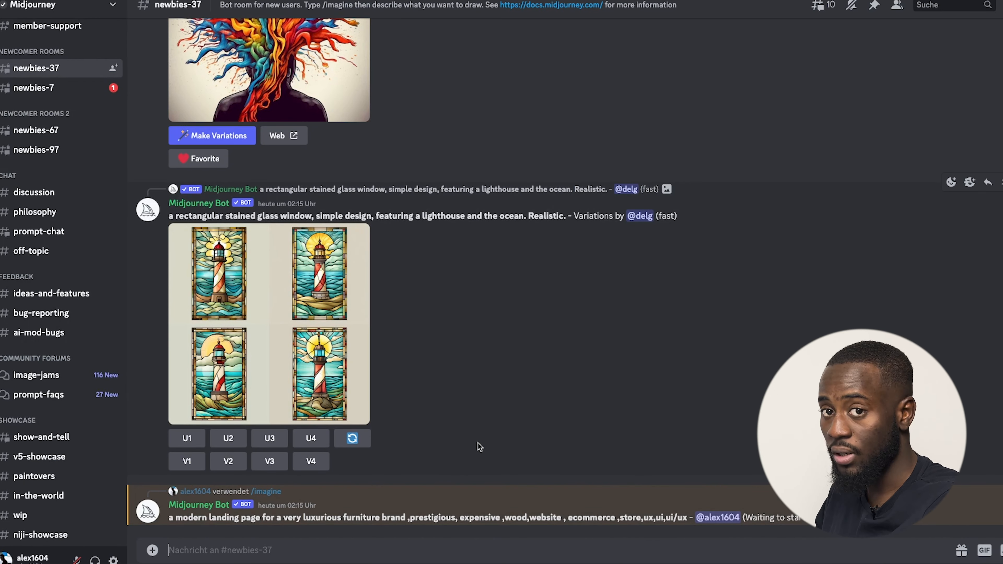
Review the refined furniture design grid and upscale the fourth design (U4).
left_click(281, 249)
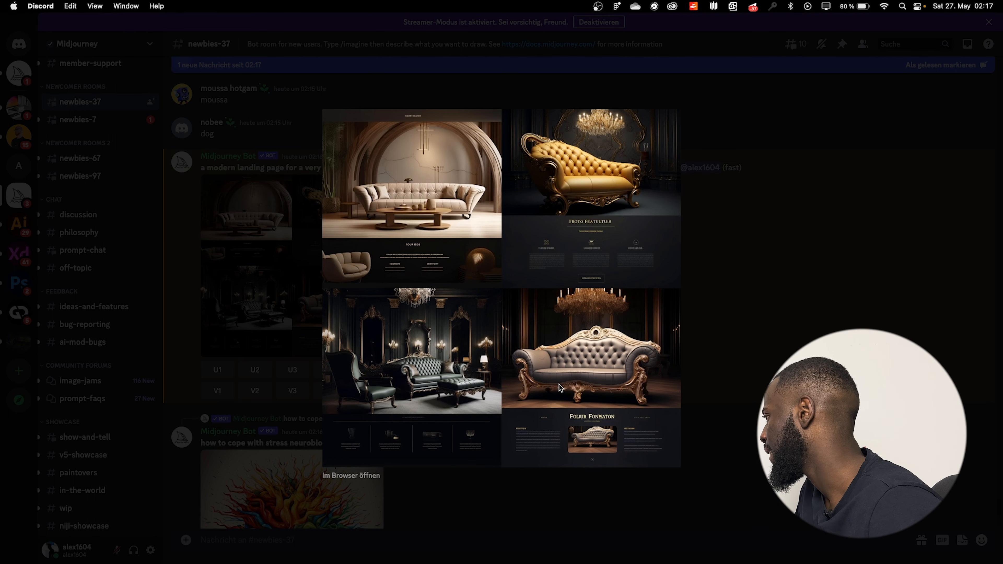
key("Escape")
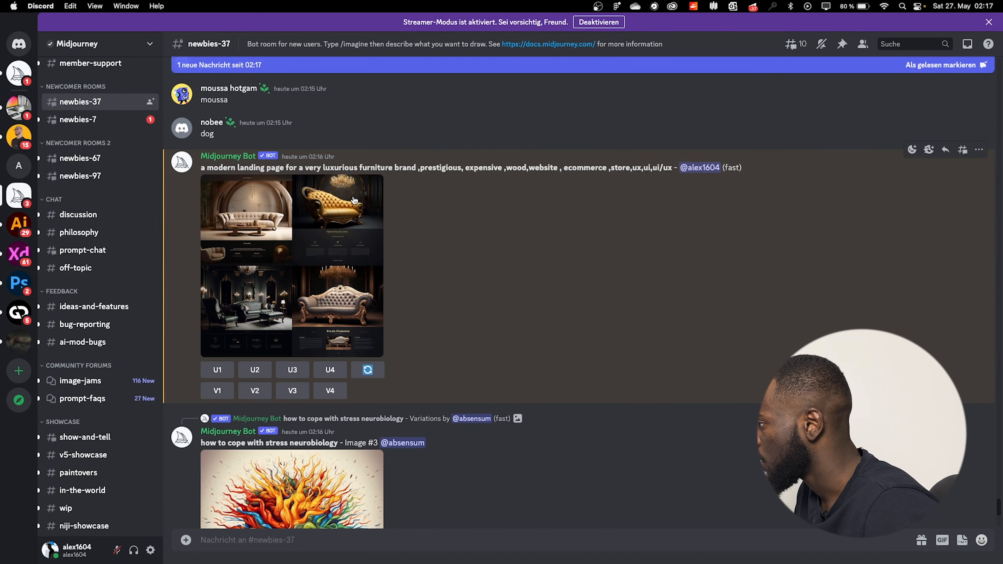
left_click(330, 370)
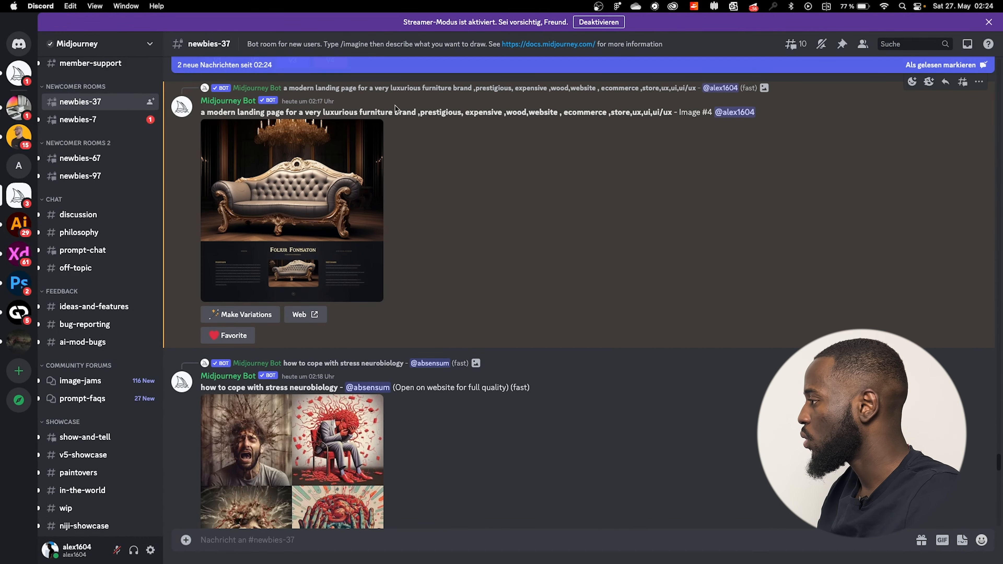
Copy the upscaled baroque sofa image and switch to Adobe XD.
left_click(300, 229)
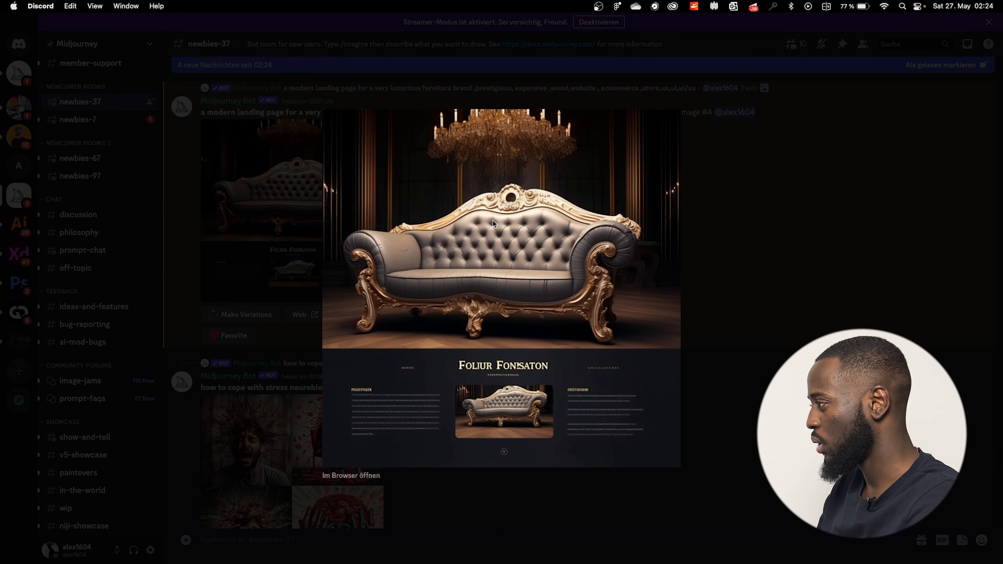
right_click(528, 258)
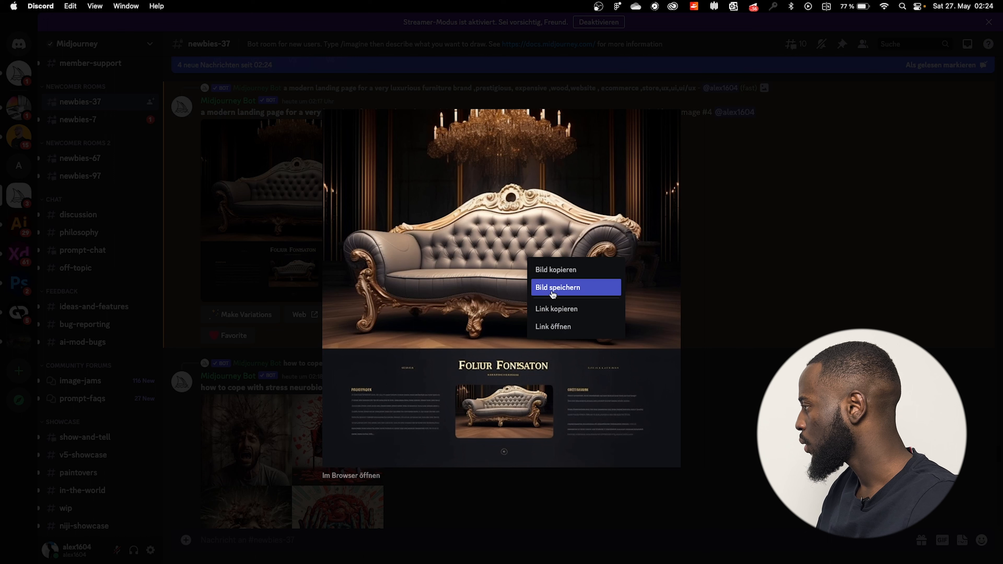
left_click(553, 271)
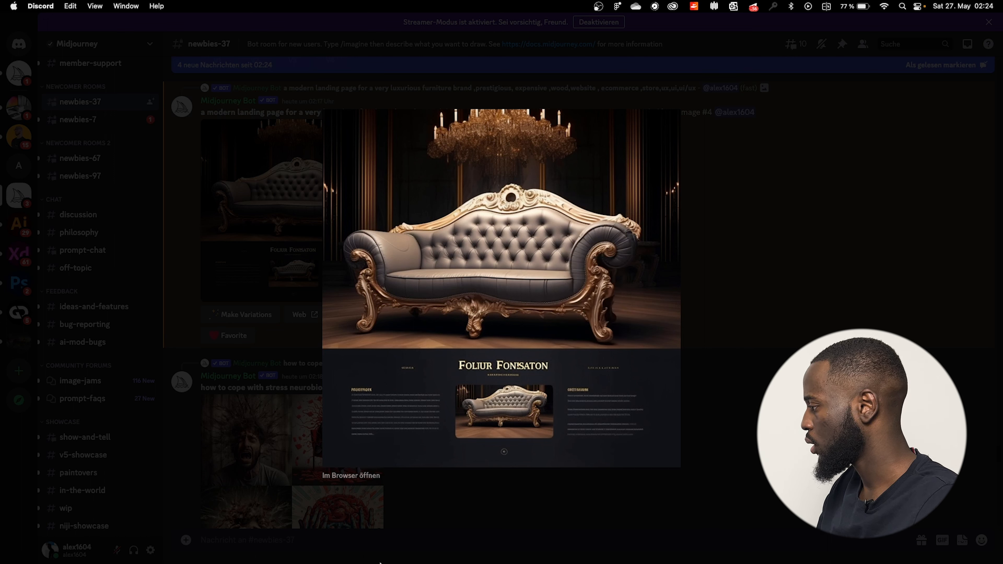
mouse_move(380, 563)
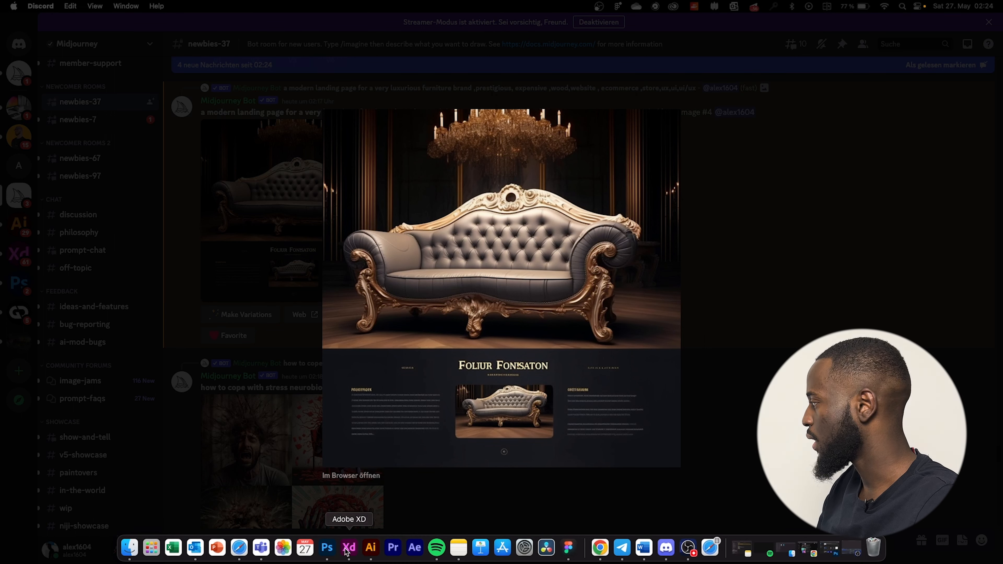
left_click(347, 549)
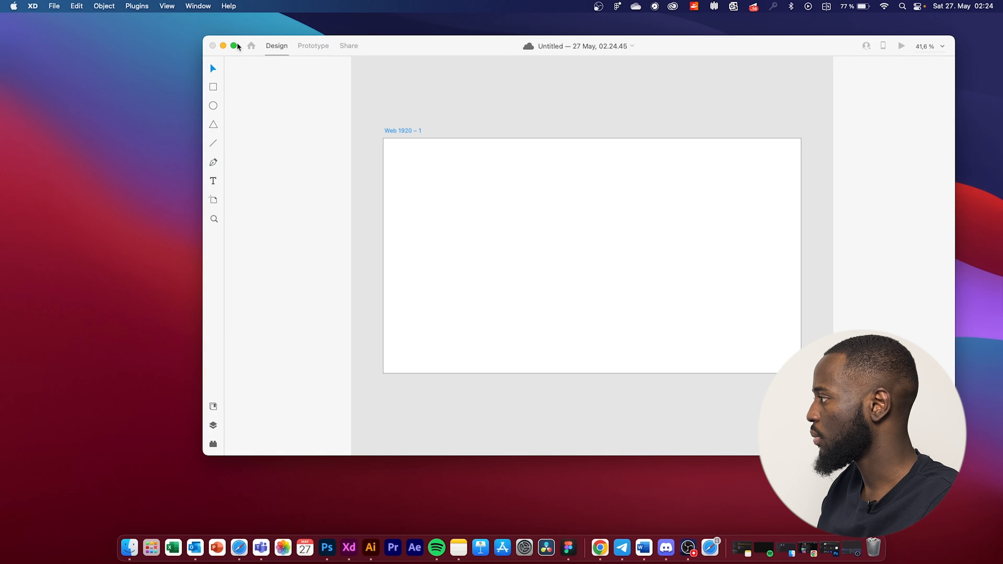
Paste the sofa image into Web 1920 – 1, aligned to its top-left corner.
left_click(234, 46)
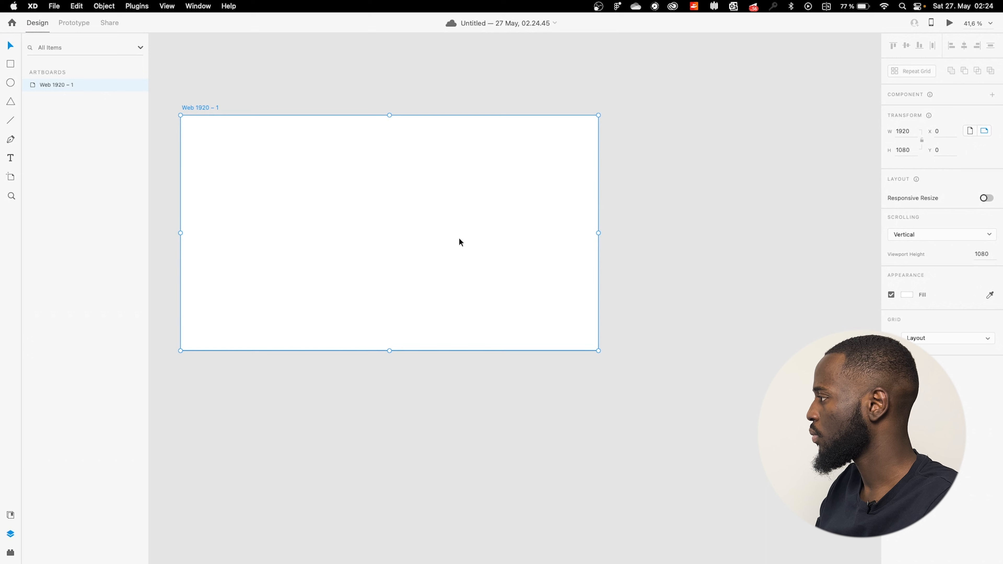
key("super+v")
left_click_drag(358, 218, 261, 213)
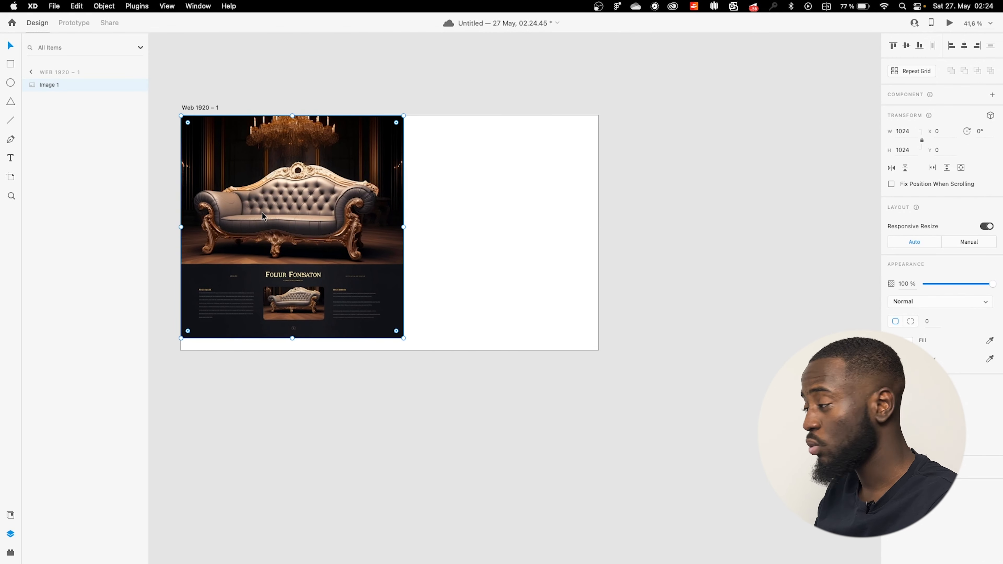
left_click(527, 231)
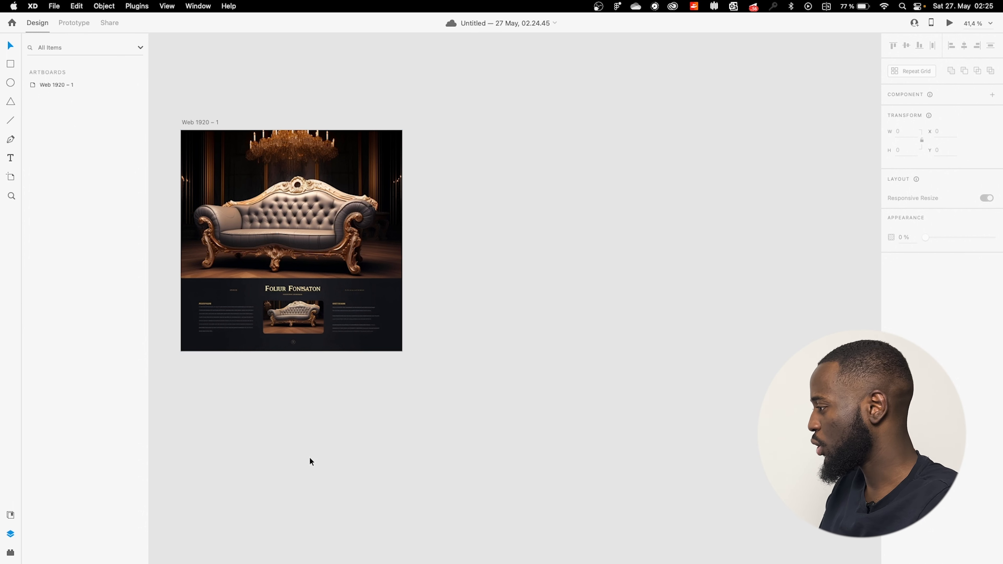
key("super+Tab")
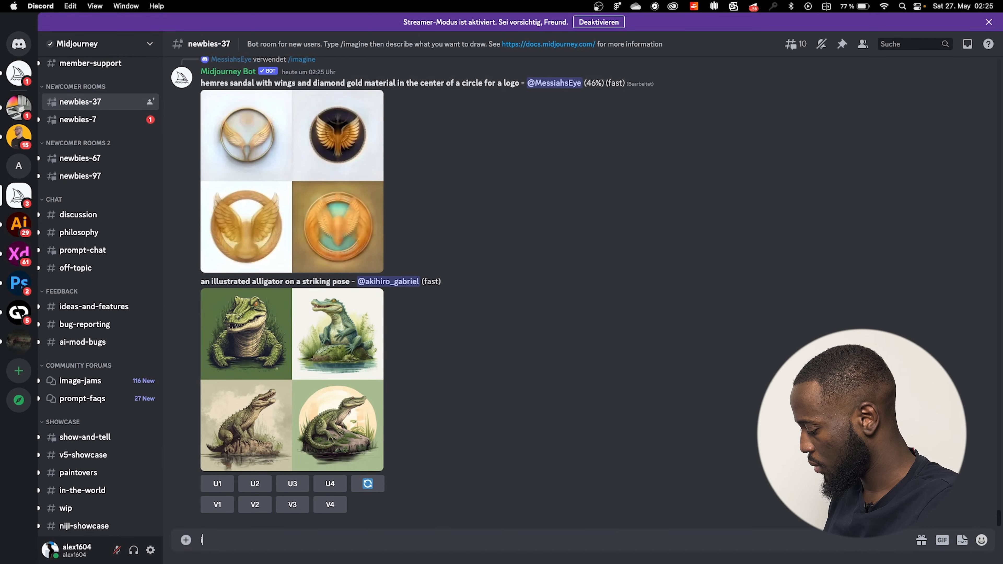
Start an /imagine prompt: 'a black gentleman, wearing an expensive, sitting in an expensive'.
type("/imag")
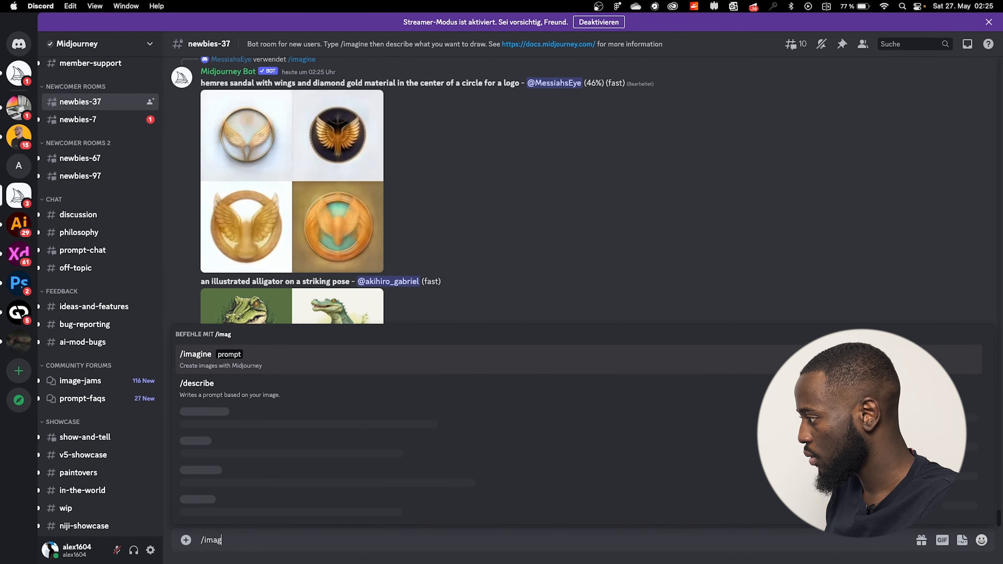
key("Tab")
type("a b")
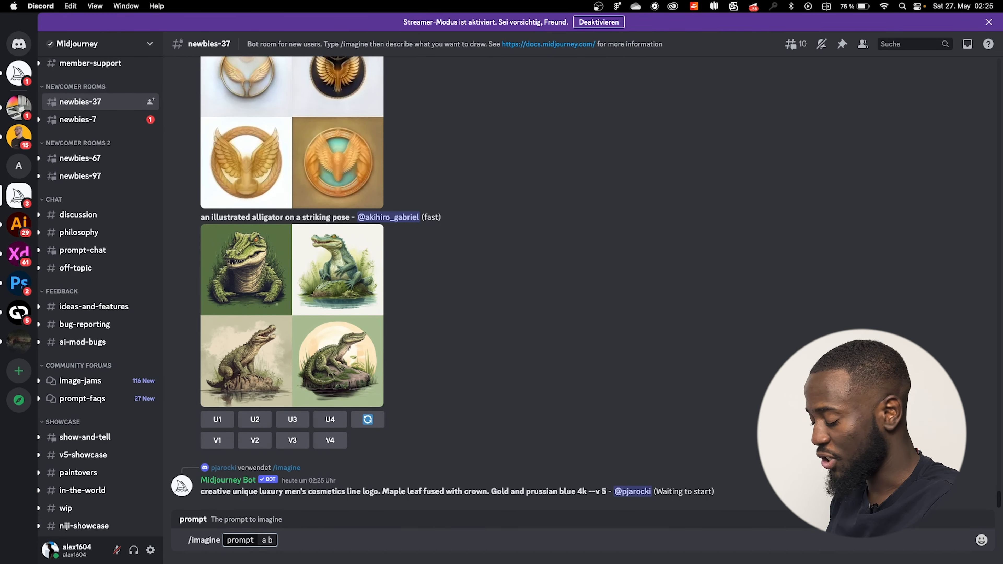
type("lack ge")
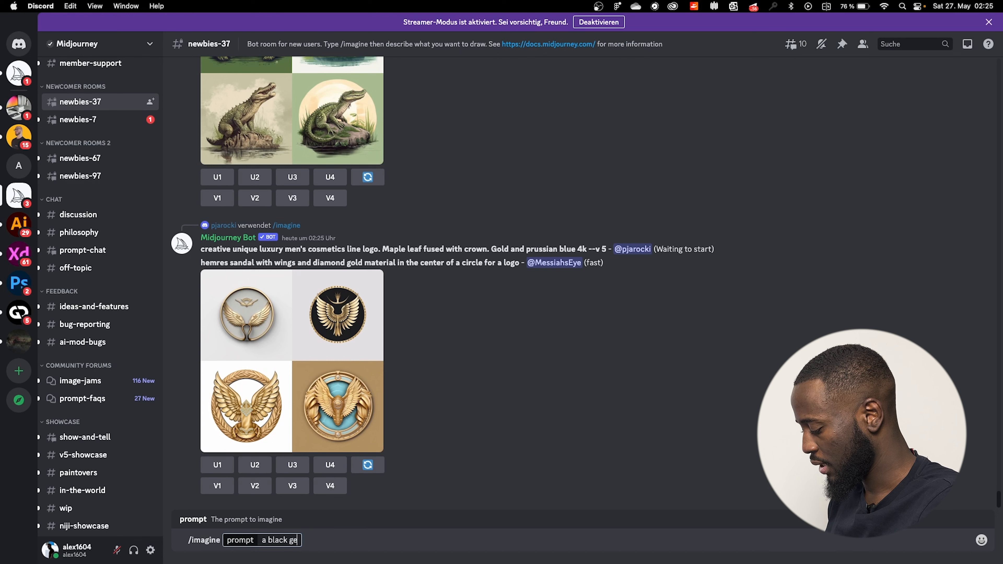
type("ntlema")
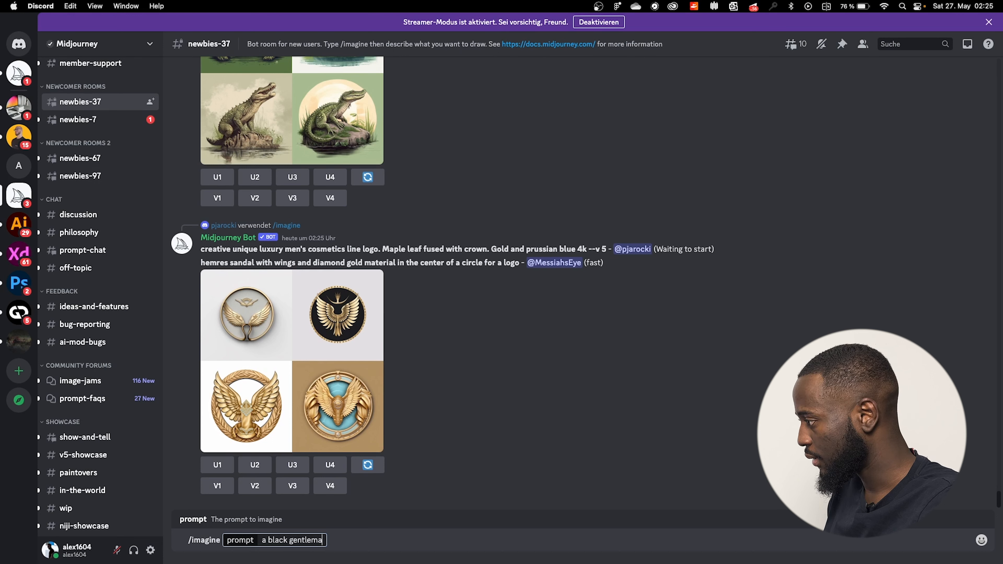
type("n")
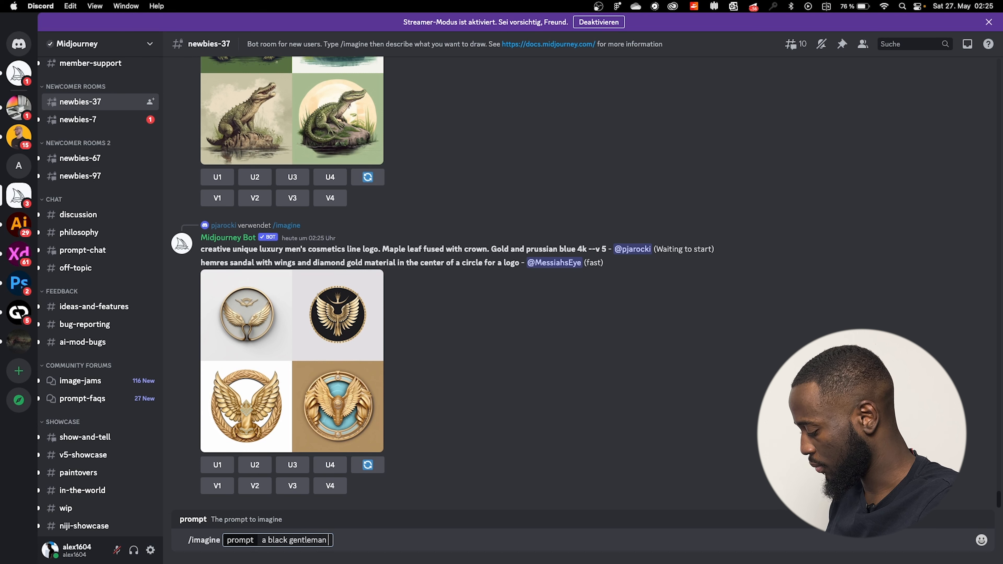
type(" ,")
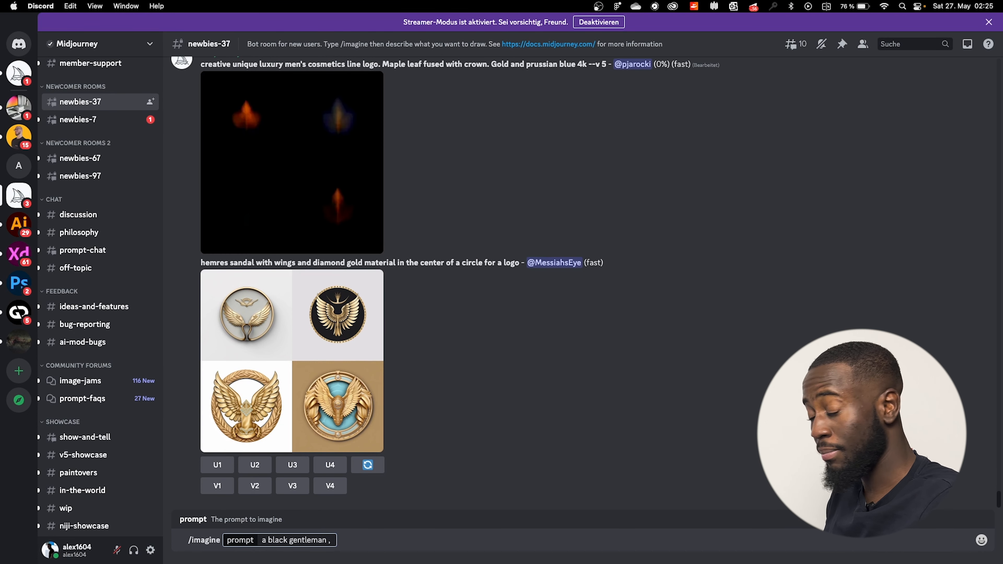
type(" wear")
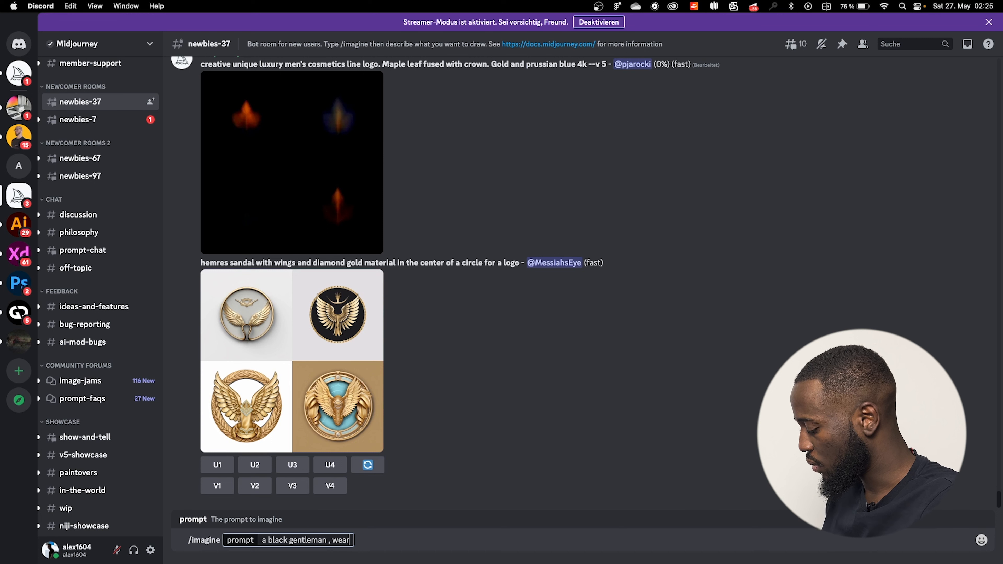
type("ing an expensive")
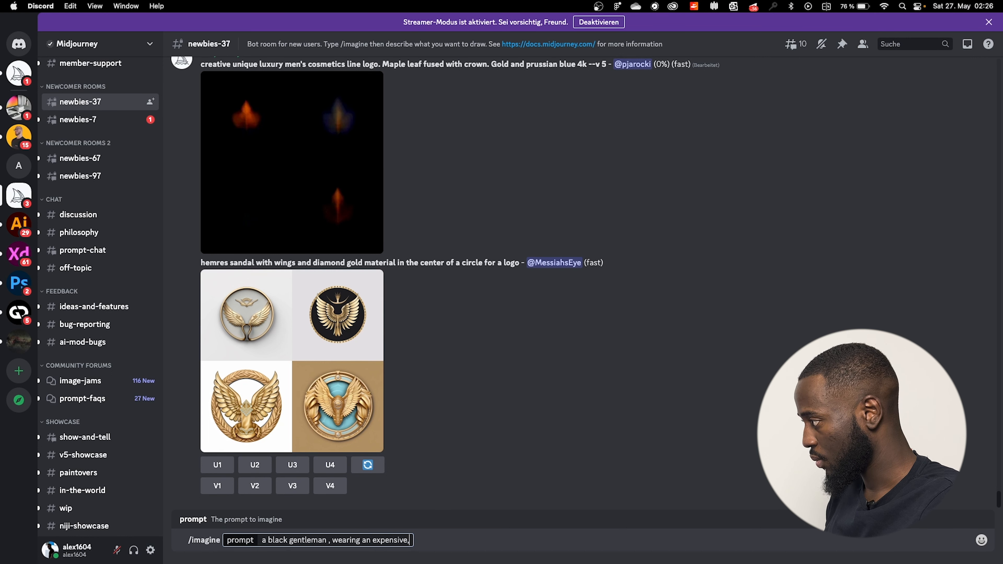
type(",")
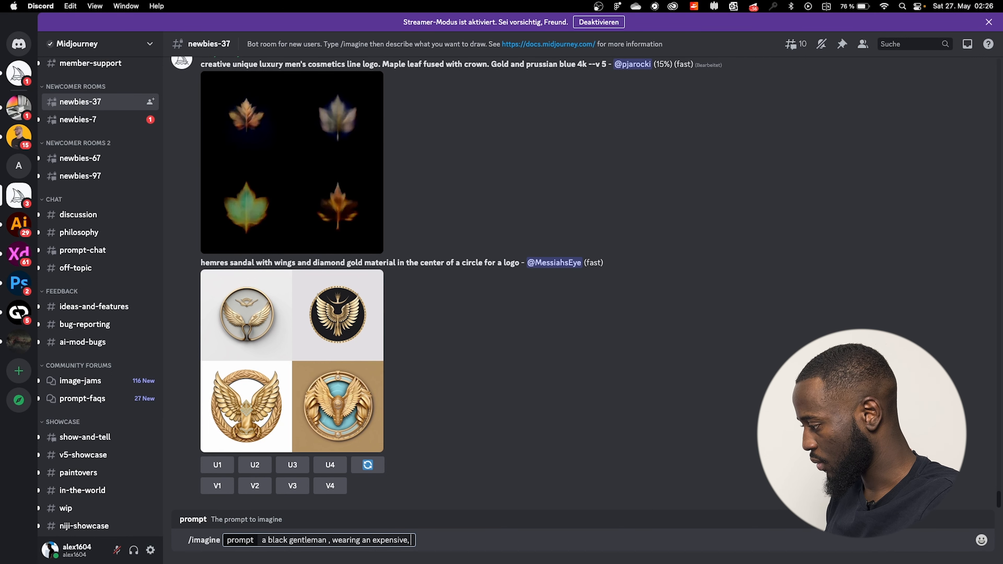
type(" sitt")
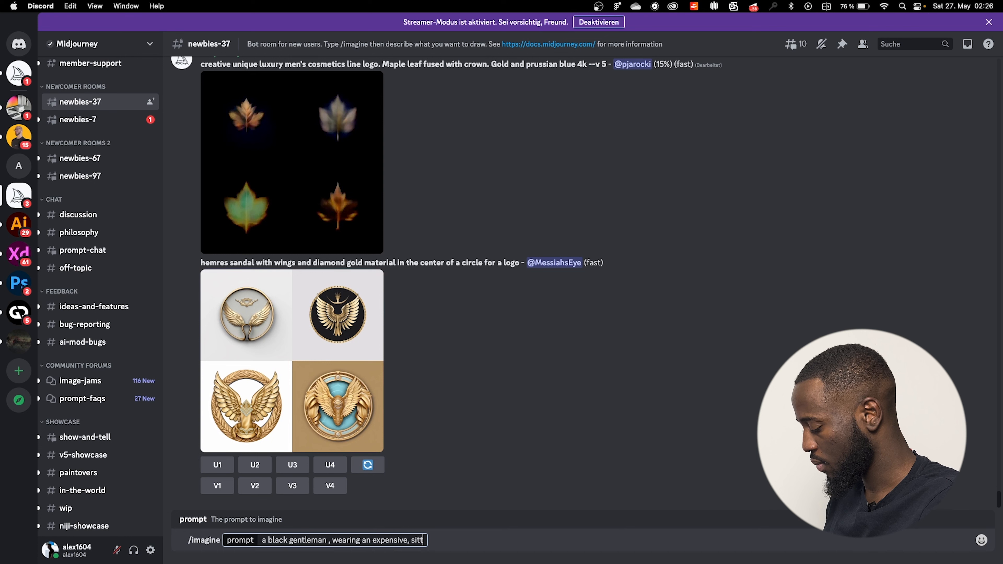
type("ing")
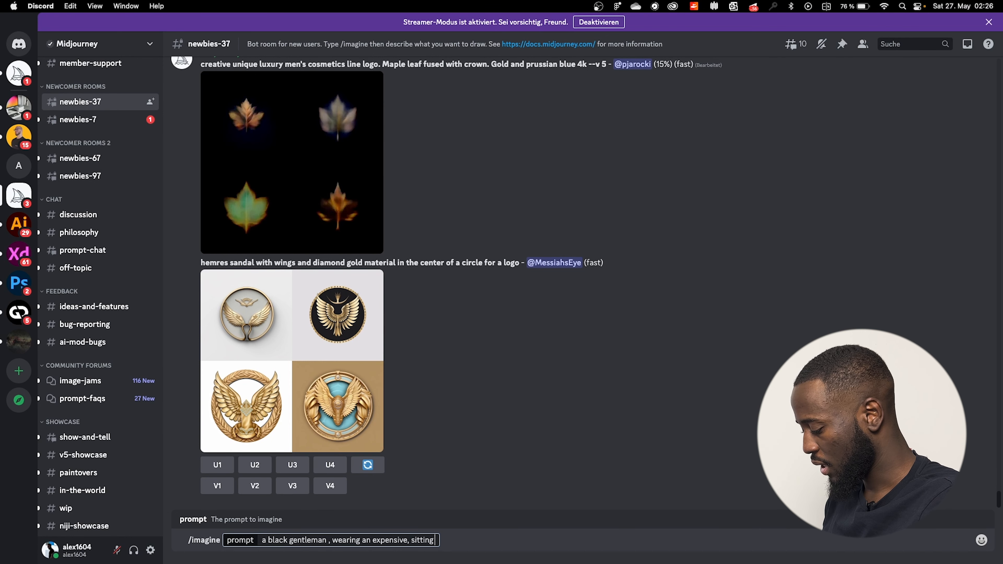
type(" in an eexpens")
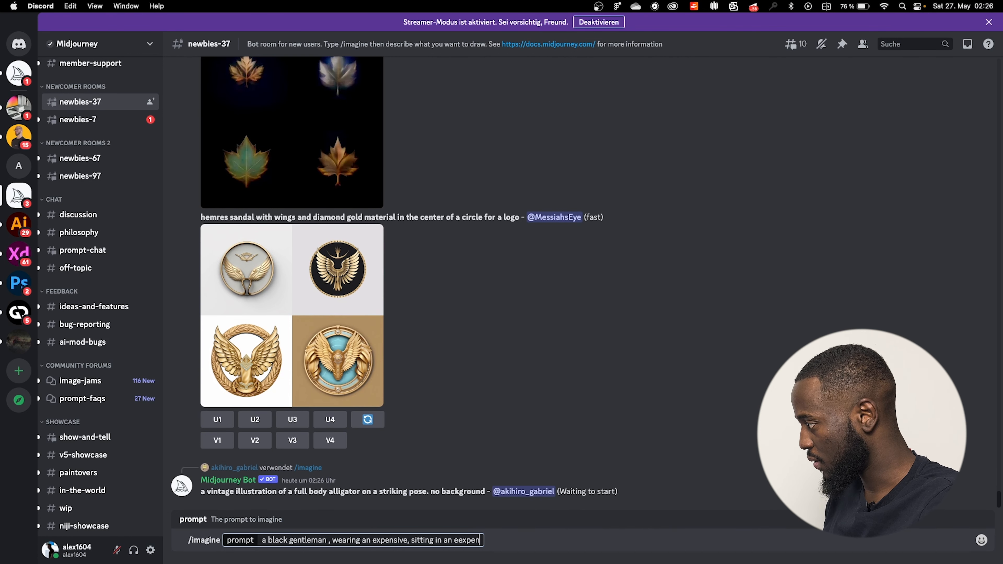
key("BackSpace")
key("BackSpace")
key("BackSpace")
key("BackSpace")
key("BackSpace")
key("BackSpace")
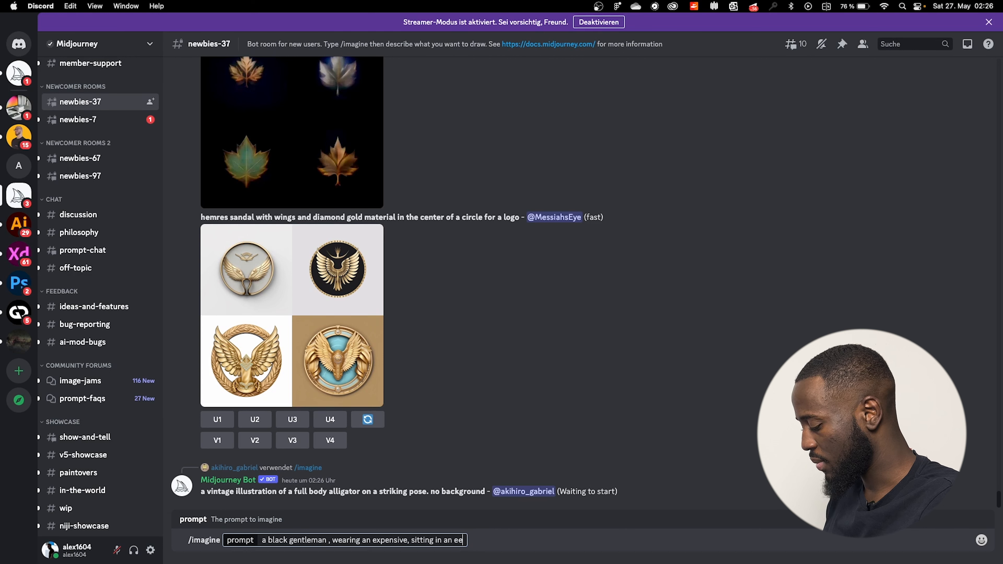
type("xpe")
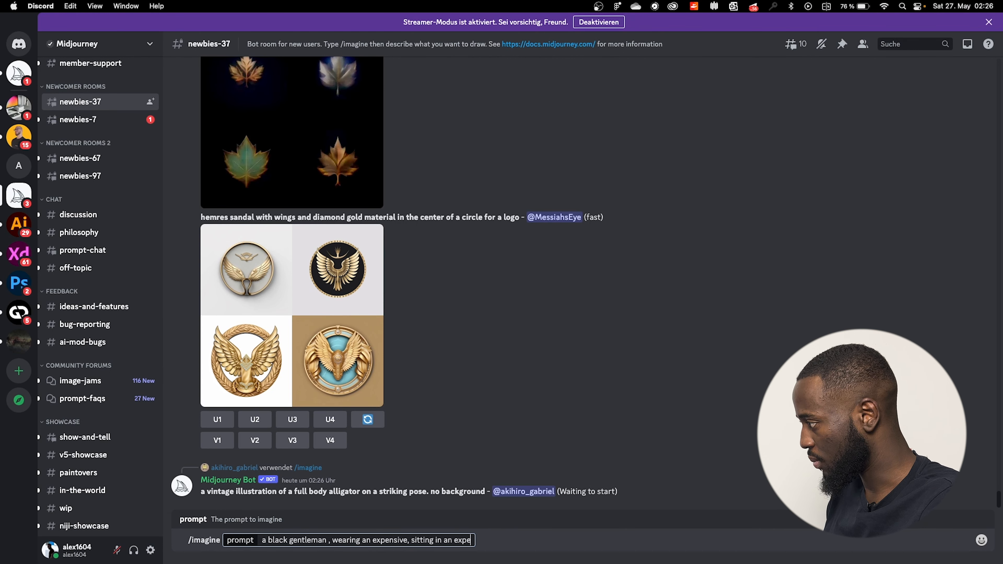
type("nsive")
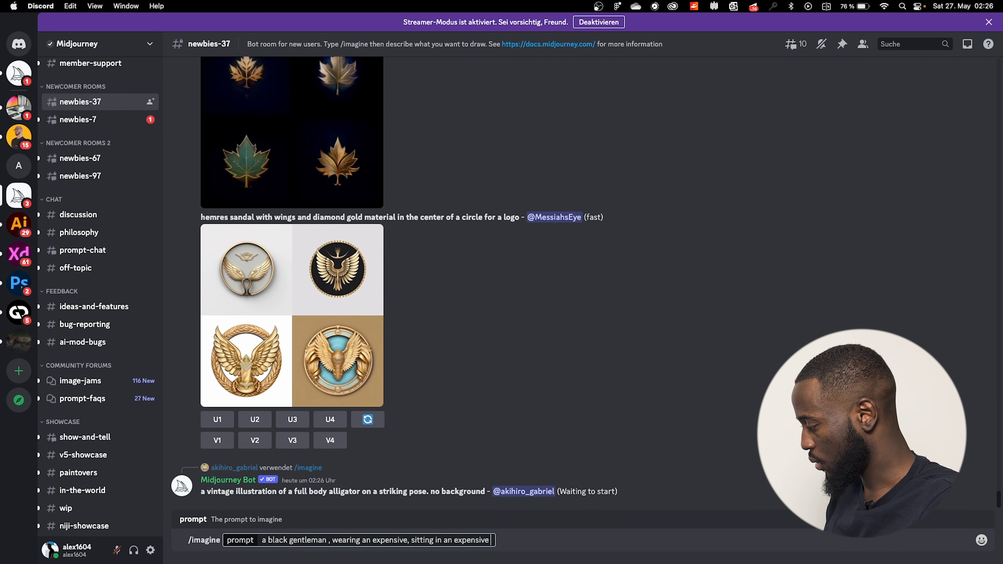
Continue the prompt with 'chair, looking at the camera, using a lighter camera, portrait,'.
type("cha")
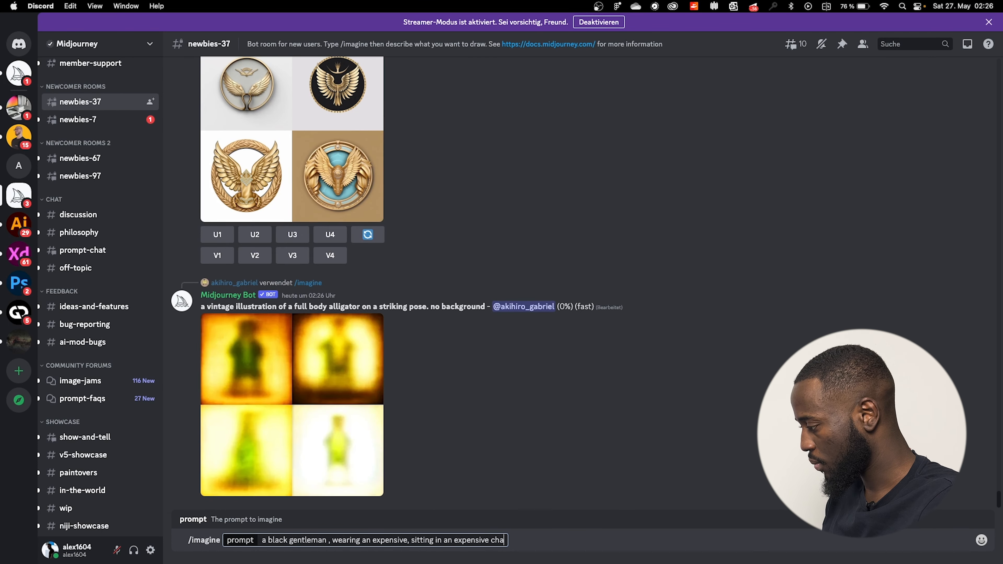
type("ire")
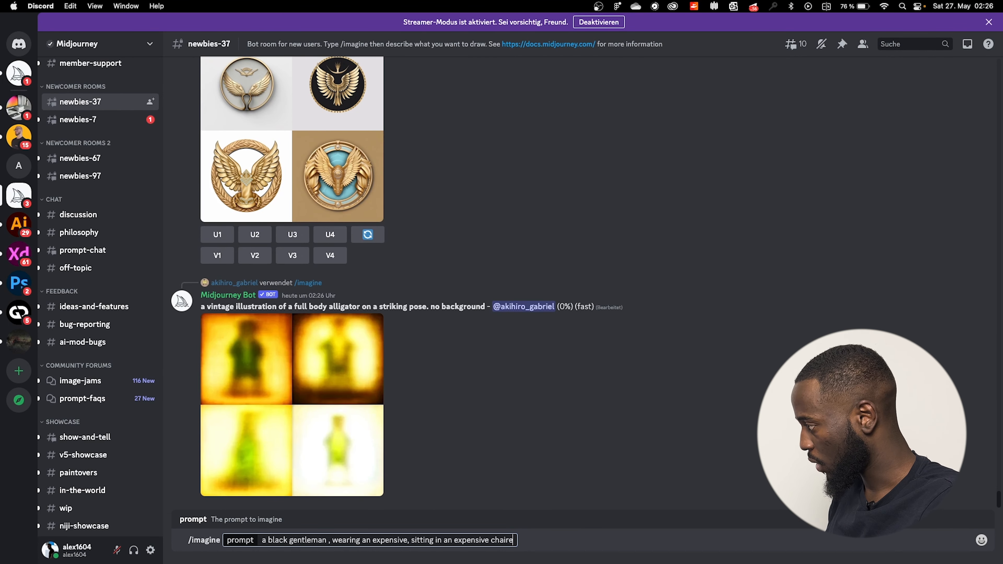
key("BackSpace")
type(", lo")
type("c")
type("ing")
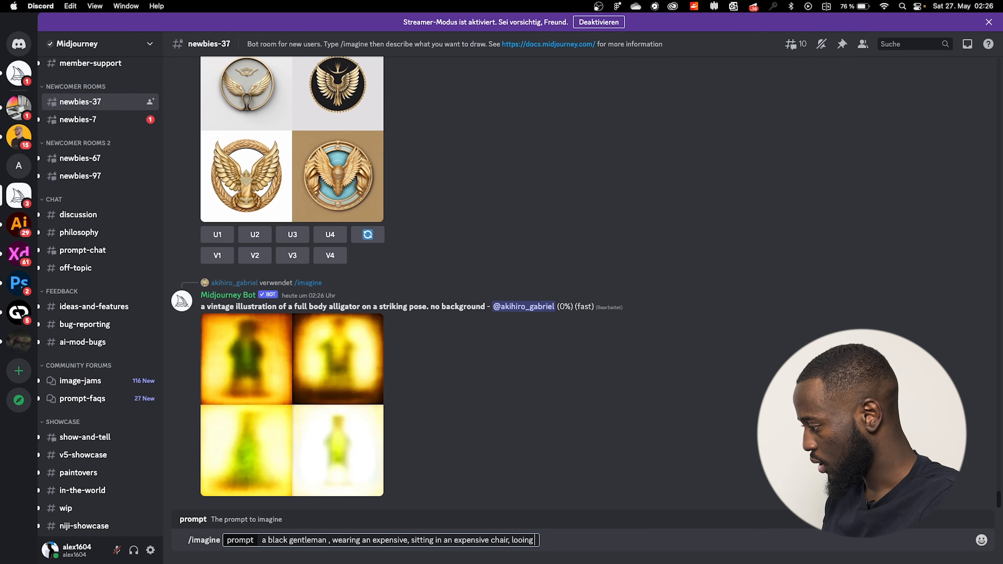
type(" at th")
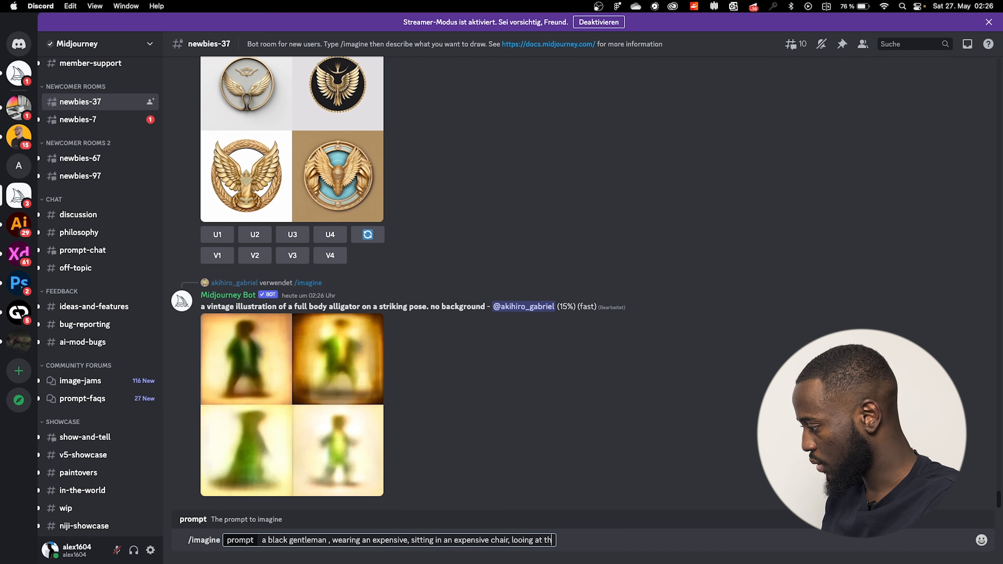
type("e camer")
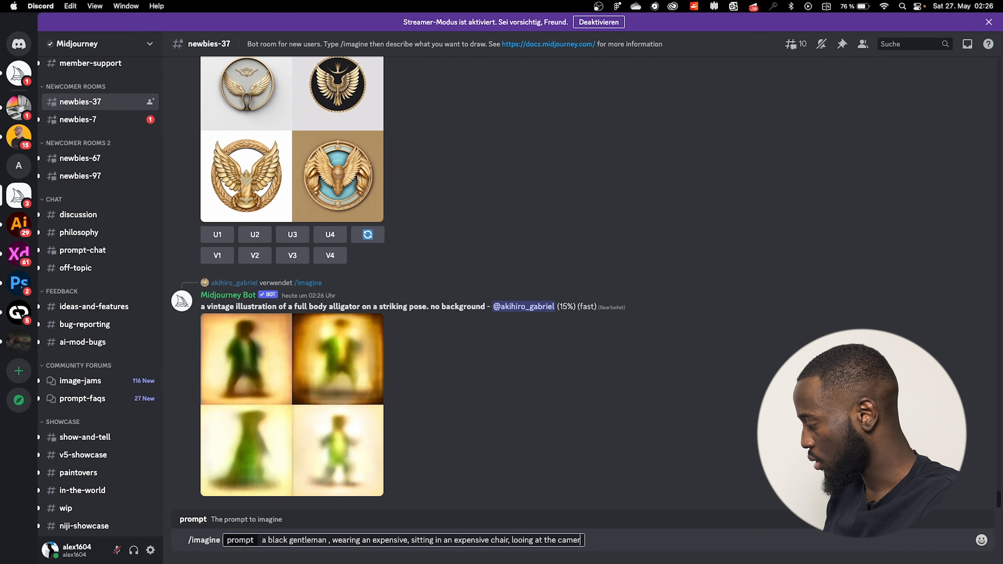
type("a ,")
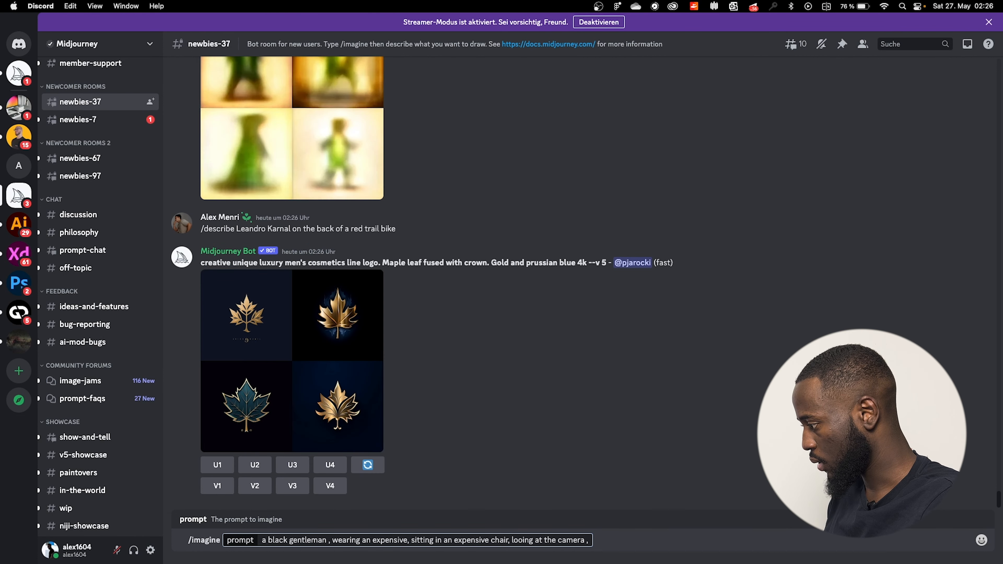
key("BackSpace")
key("BackSpace")
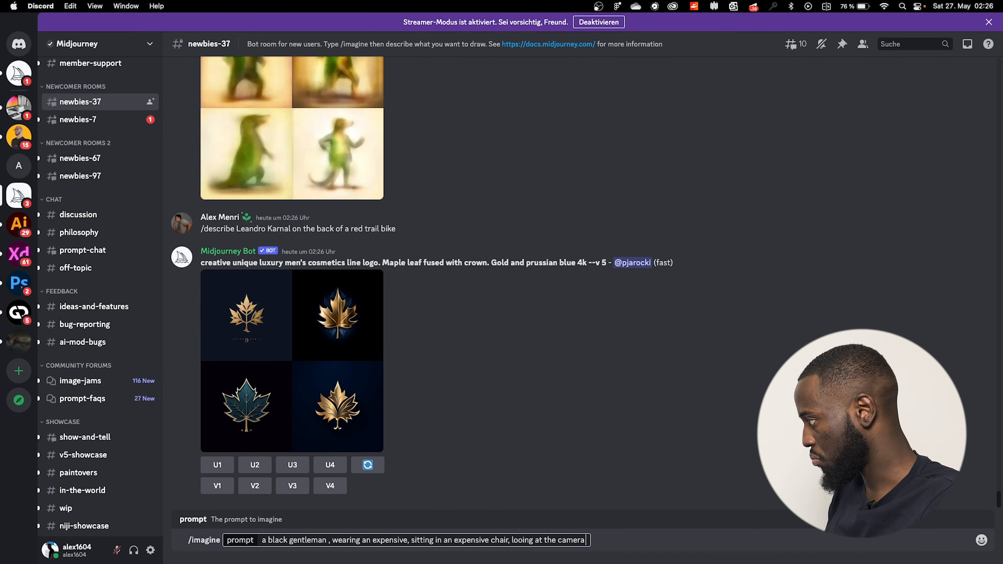
type("using")
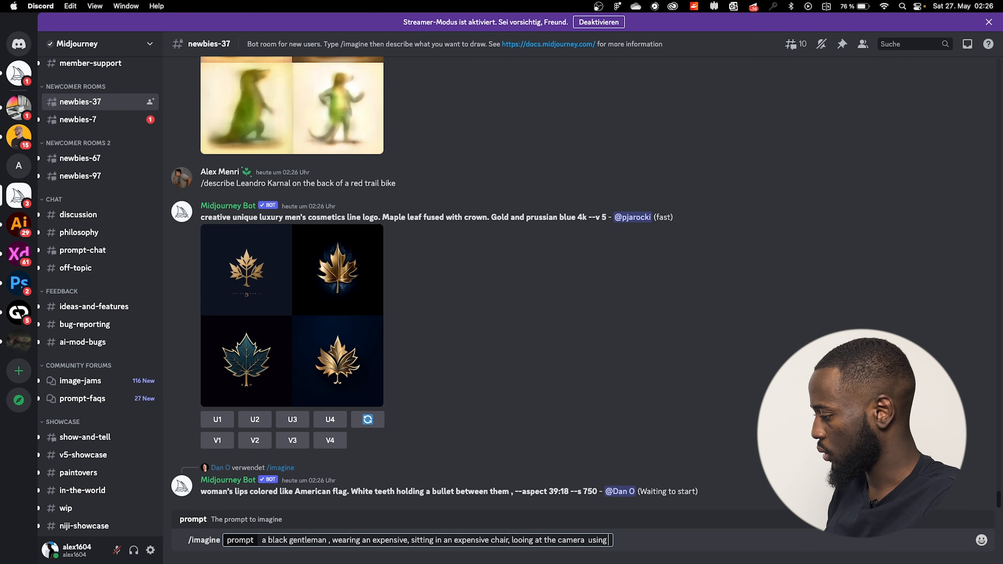
type(" a l")
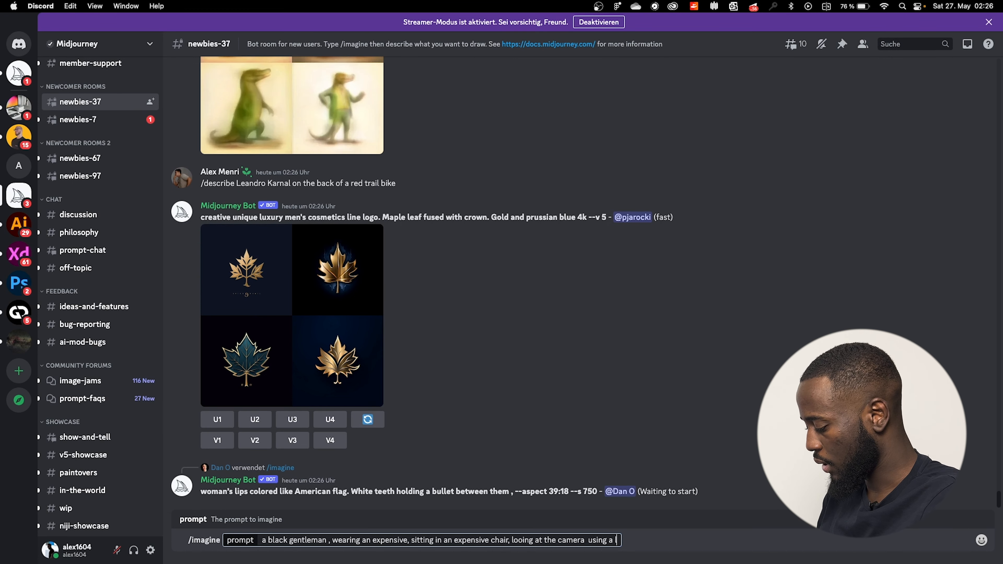
type("ighter camera")
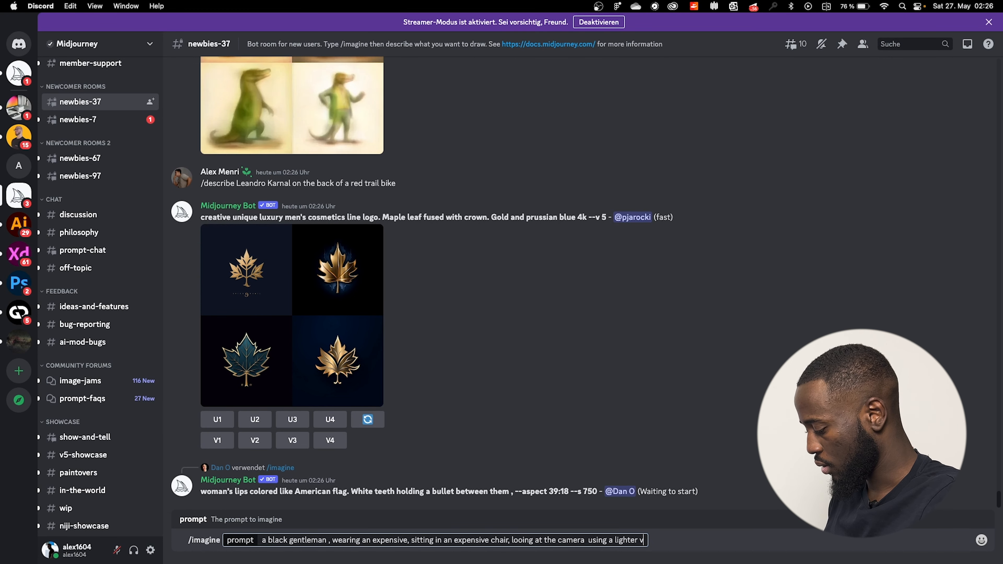
type(",portraiot")
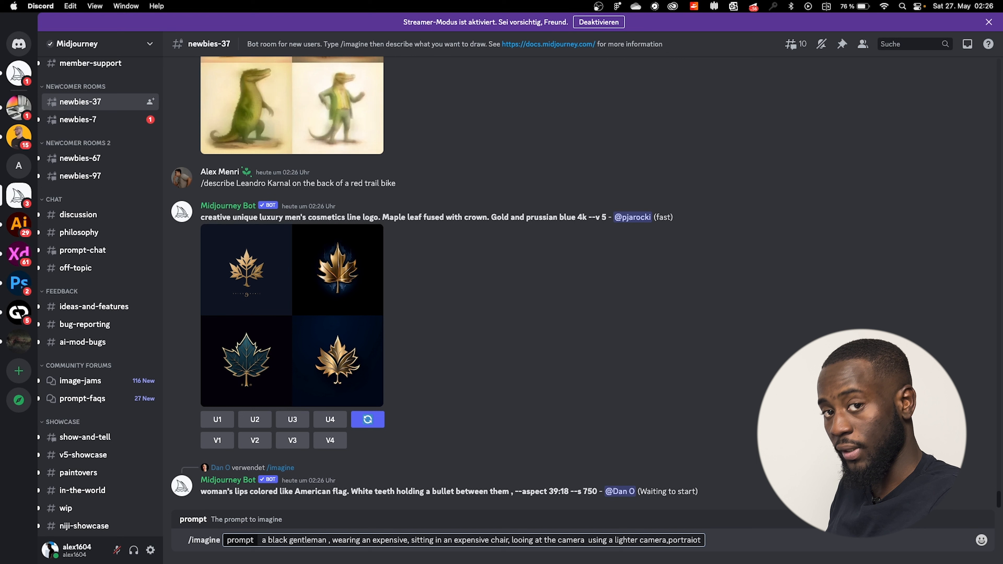
key("BackSpace")
key("BackSpace")
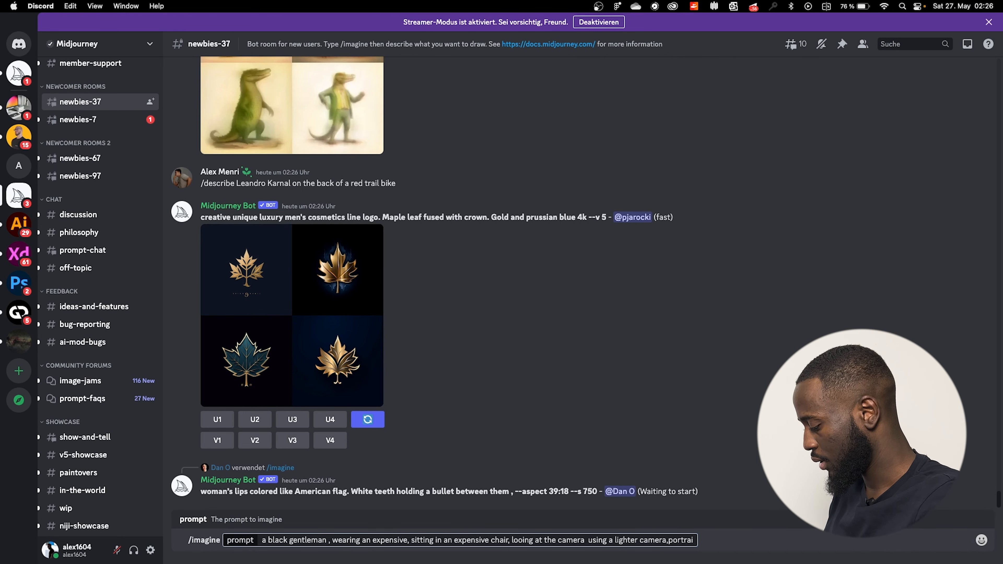
type("t,")
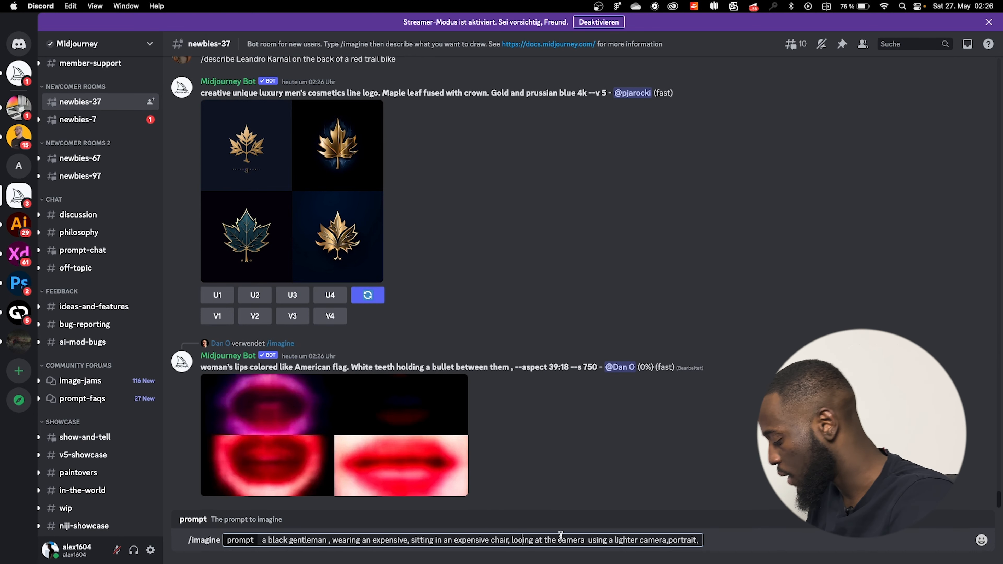
Correct 'looing' to 'looking' and append 'blury background, furni' to the prompt.
left_click(540, 540)
type("k")
left_click(704, 541)
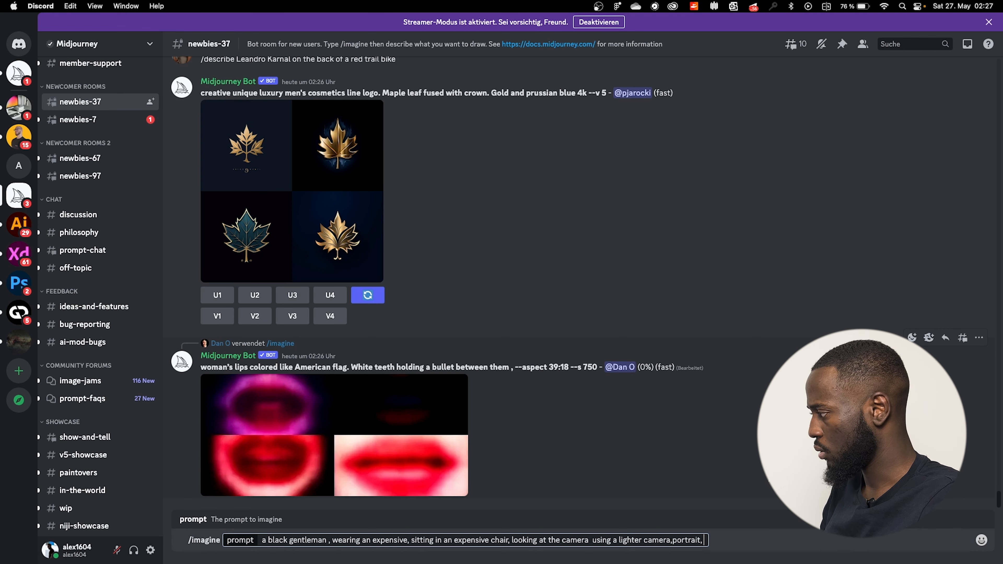
type("b")
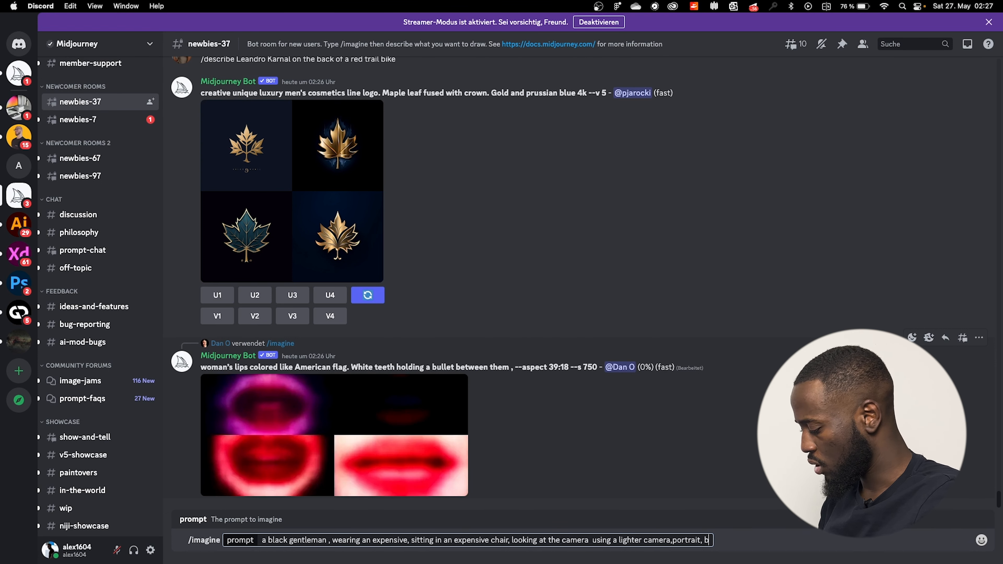
type("lury g")
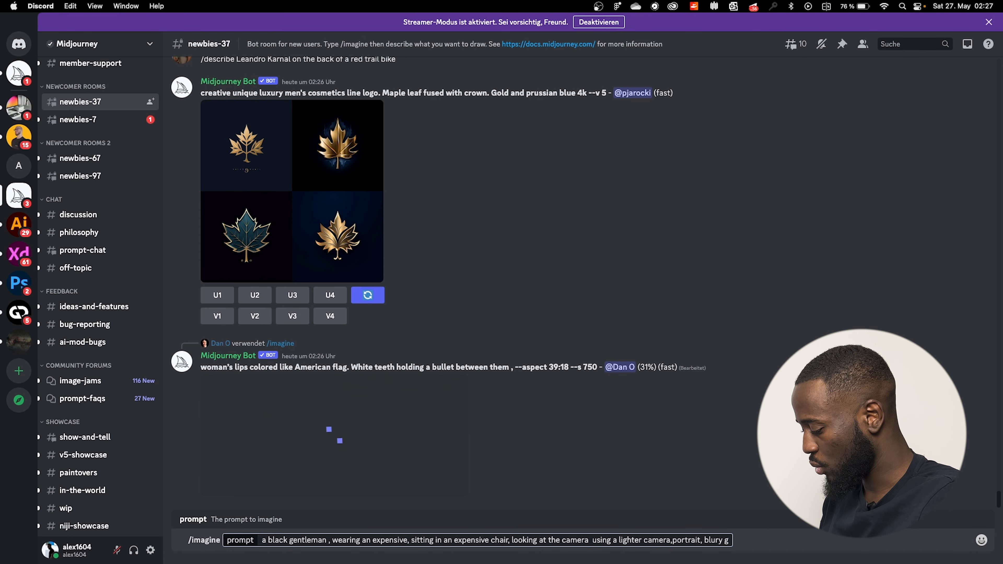
key("BackSpace")
type("background")
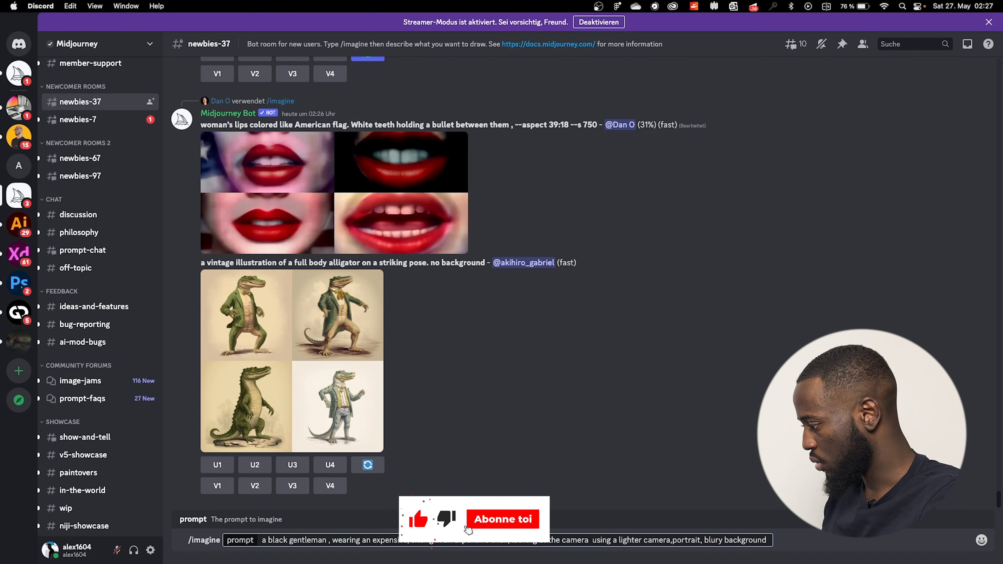
type(" , furni")
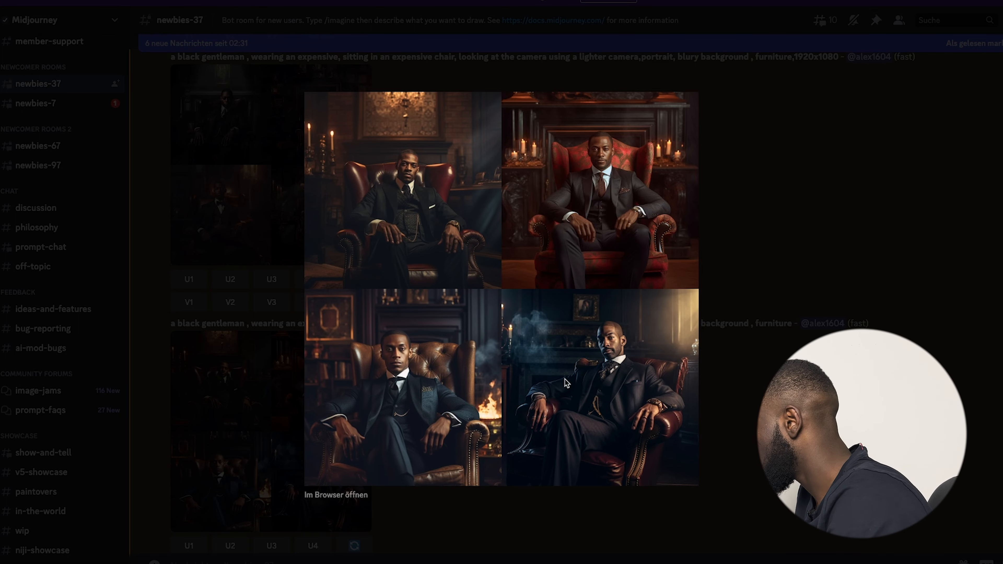
Upscale the third gentleman portrait (U3) from the Midjourney grid.
left_click(496, 519)
scroll(259, 526, "down", 10)
scroll(261, 515, "up", 10)
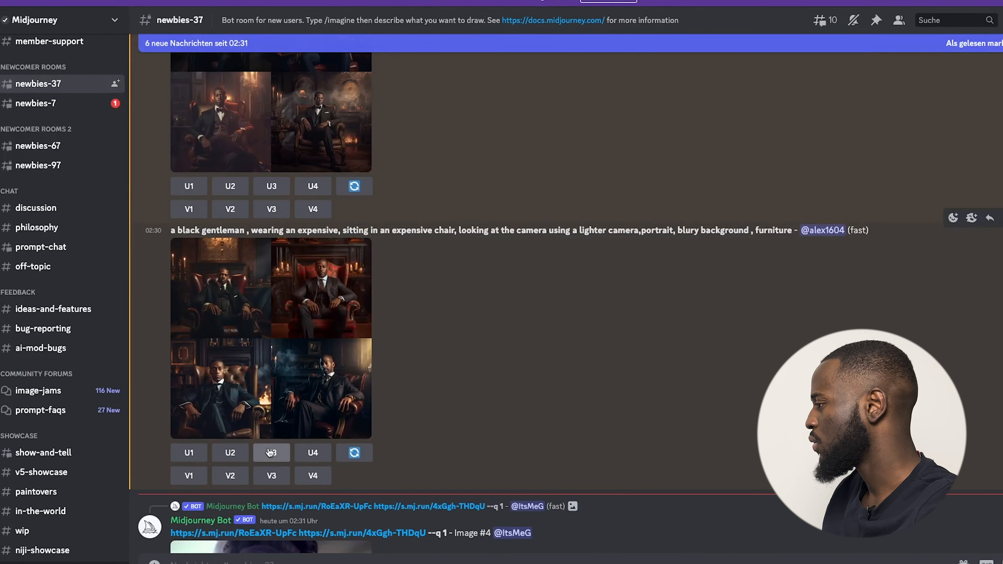
left_click(272, 453)
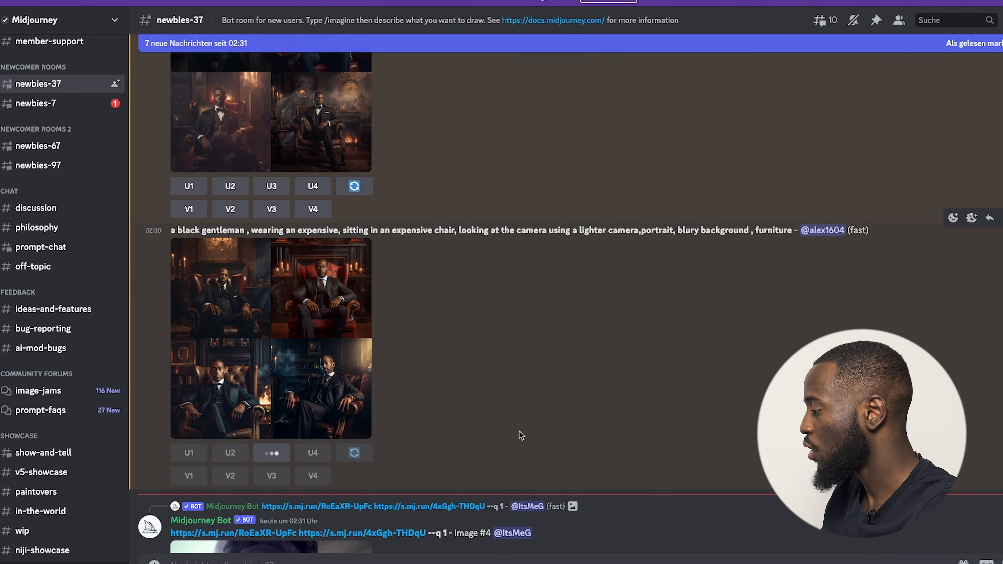
scroll(361, 423, "down", 20)
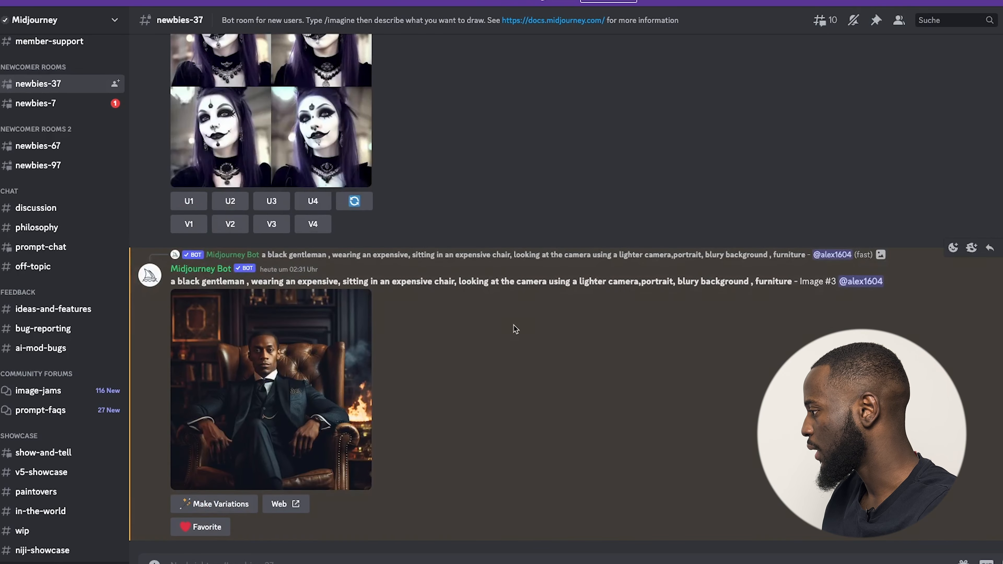
Save the upscaled Image #3 portrait to the Downloads folder.
right_click(325, 364)
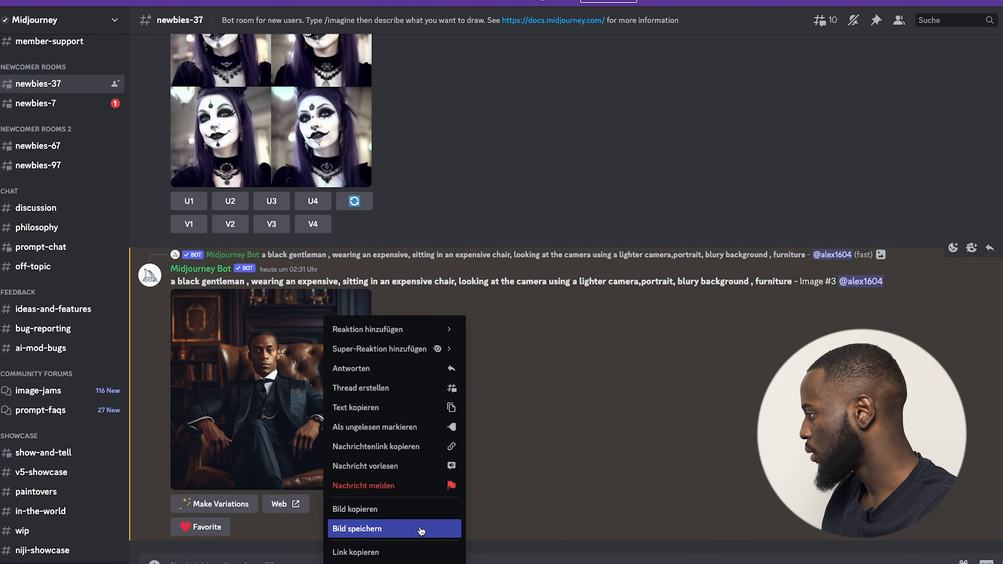
left_click(367, 530)
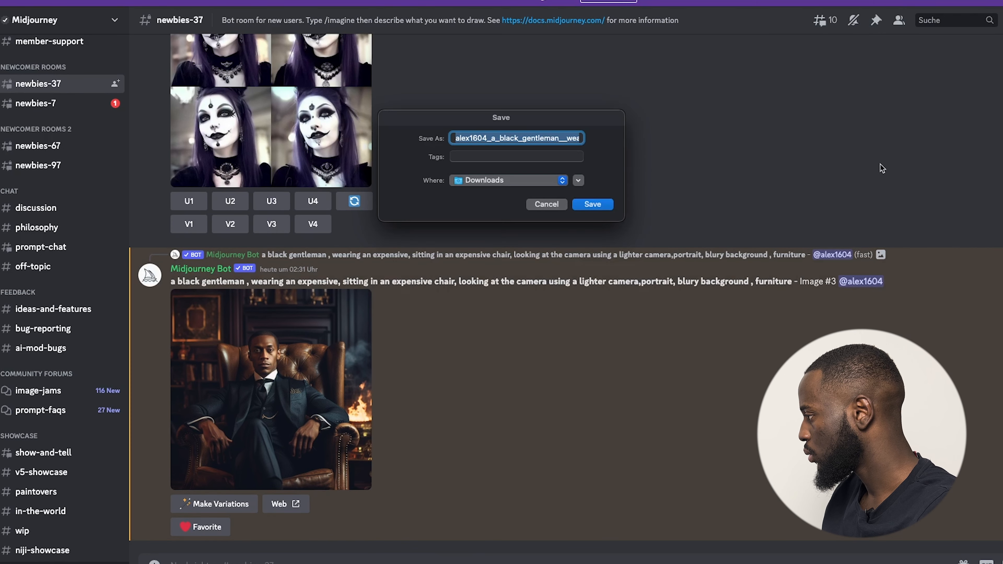
left_click(594, 205)
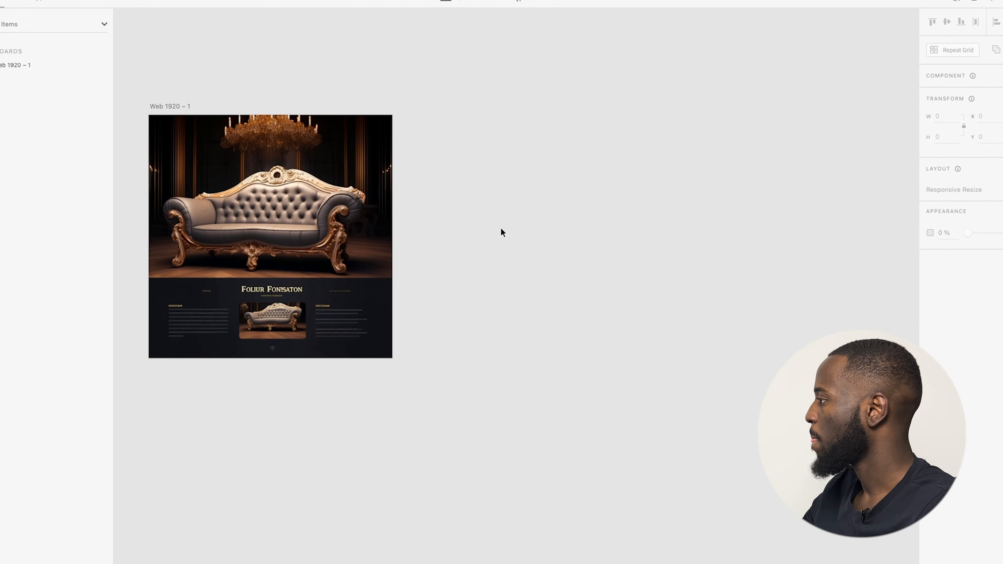
Import the gentleman portrait and place it beside the artboard, top-aligned.
key("super+shift+i")
double_click(477, 243)
left_click_drag(507, 335, 544, 272)
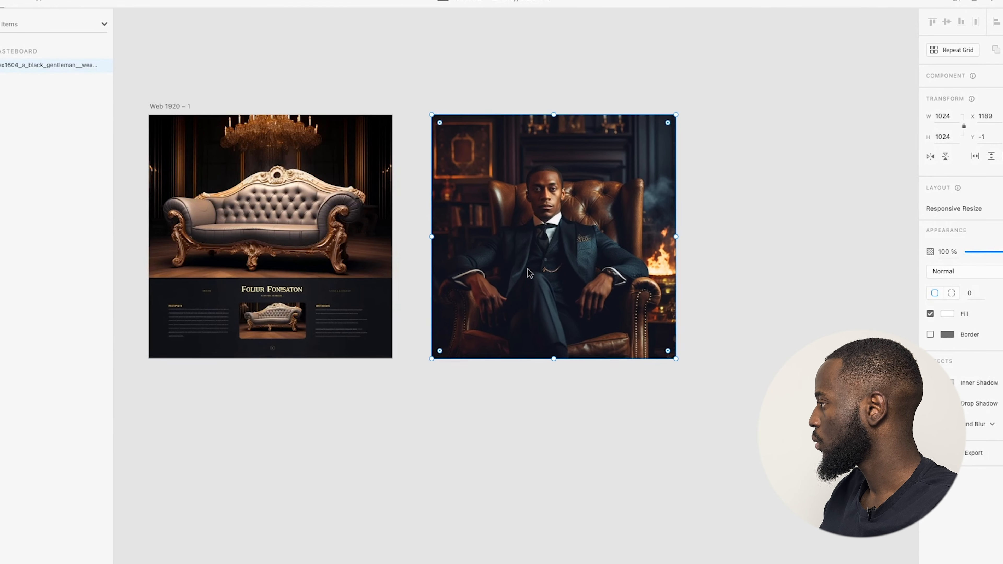
scroll(722, 242, "up", 2)
scroll(722, 242, "right", 5)
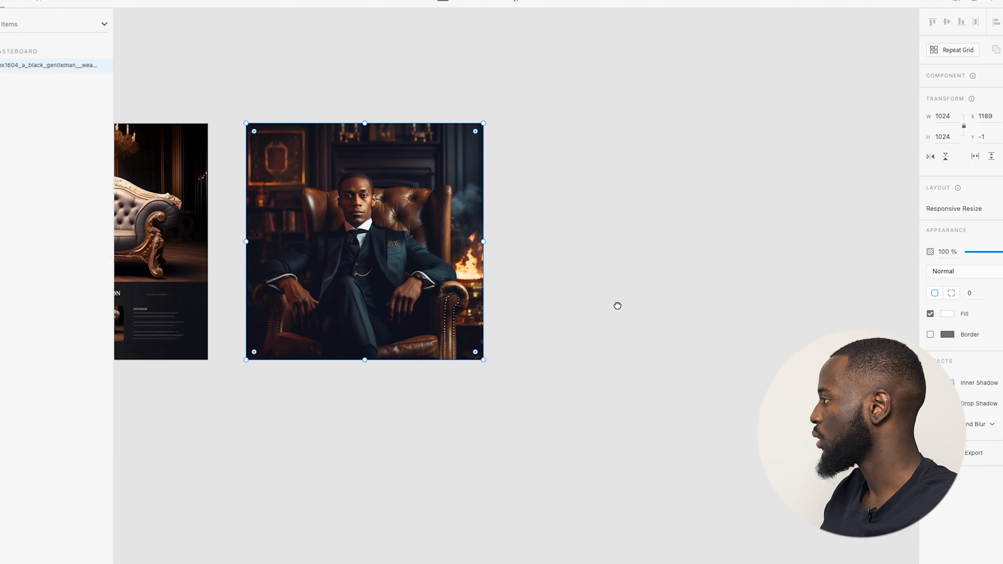
left_click(664, 273)
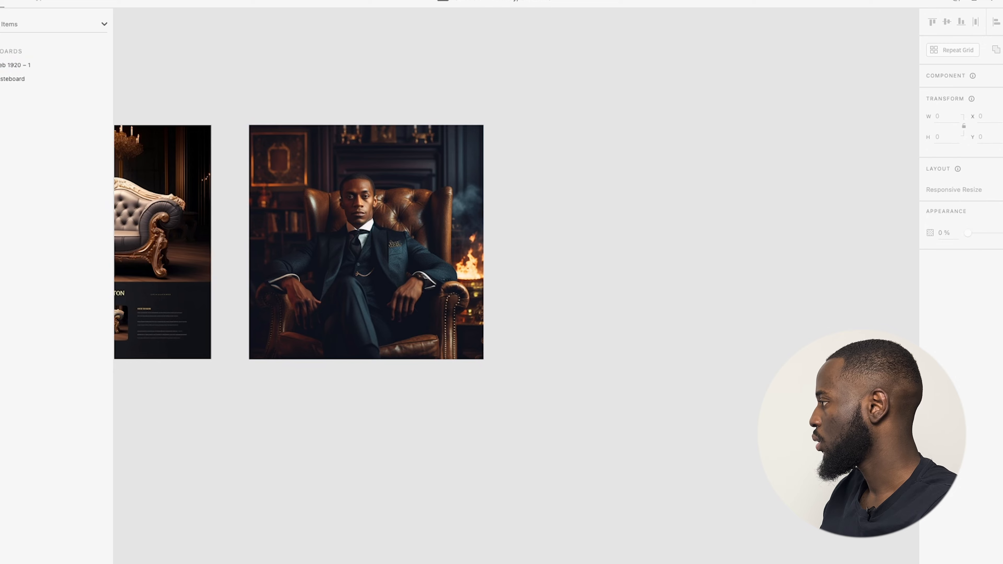
Select the sofa landing-page image on the artboard.
scroll(346, 226, "up", 10)
scroll(346, 226, "down", 10)
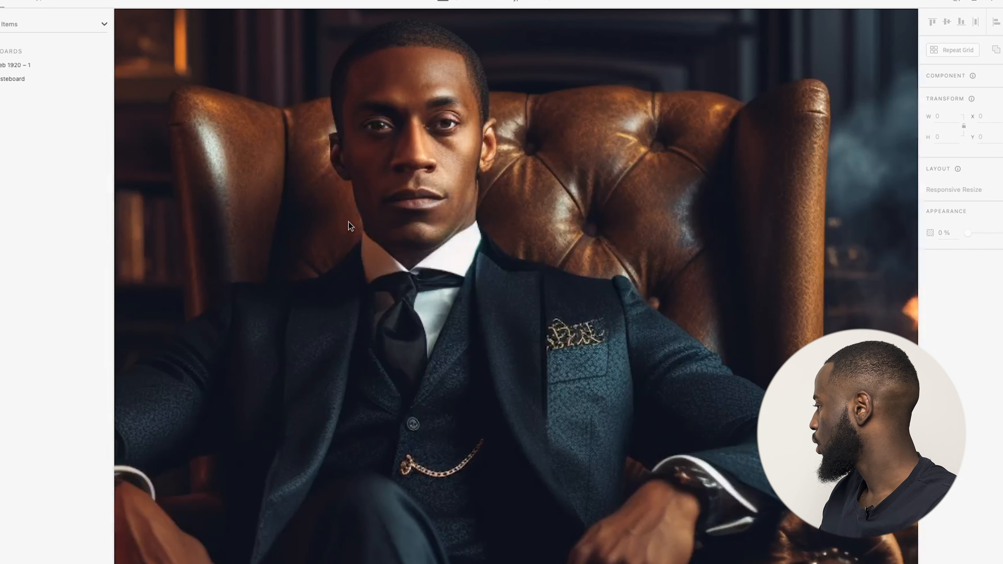
scroll(185, 228, "up", 5)
scroll(190, 227, "down", 5)
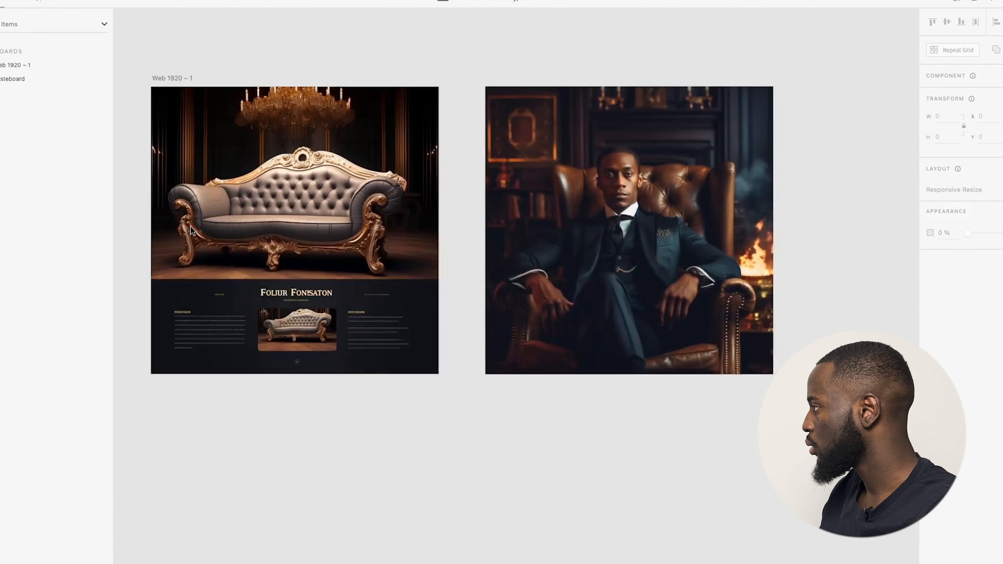
left_click(312, 297)
scroll(311, 296, "up", 3)
scroll(311, 296, "down", 1)
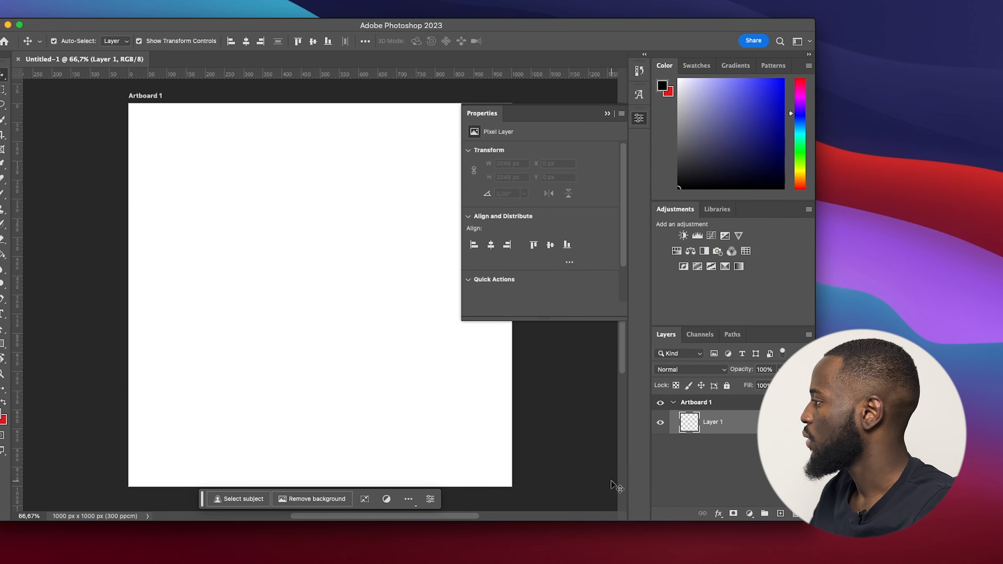
Paste the sofa landing-page image into a new Photoshop document with Artboard 1.
left_click(442, 440)
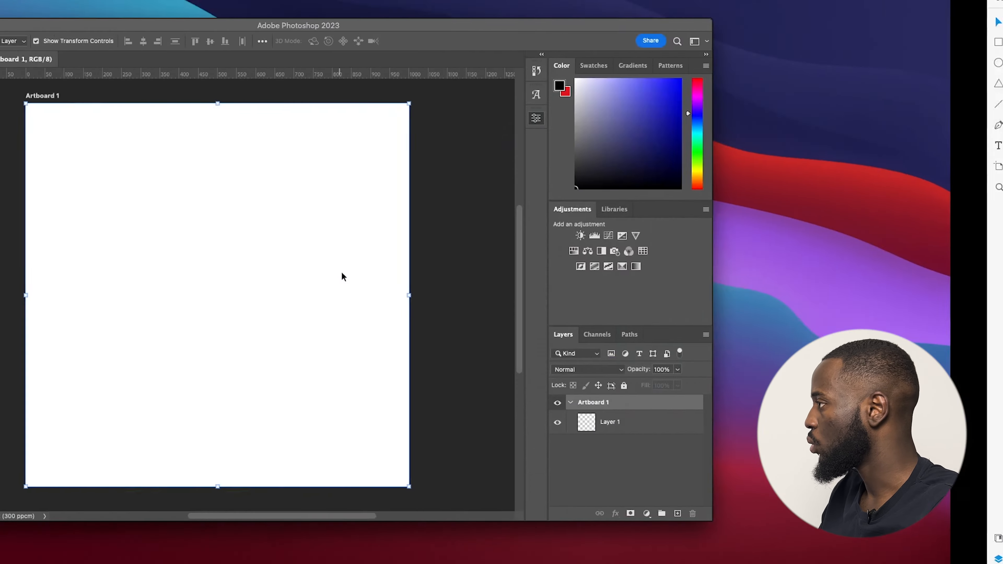
key("super+v")
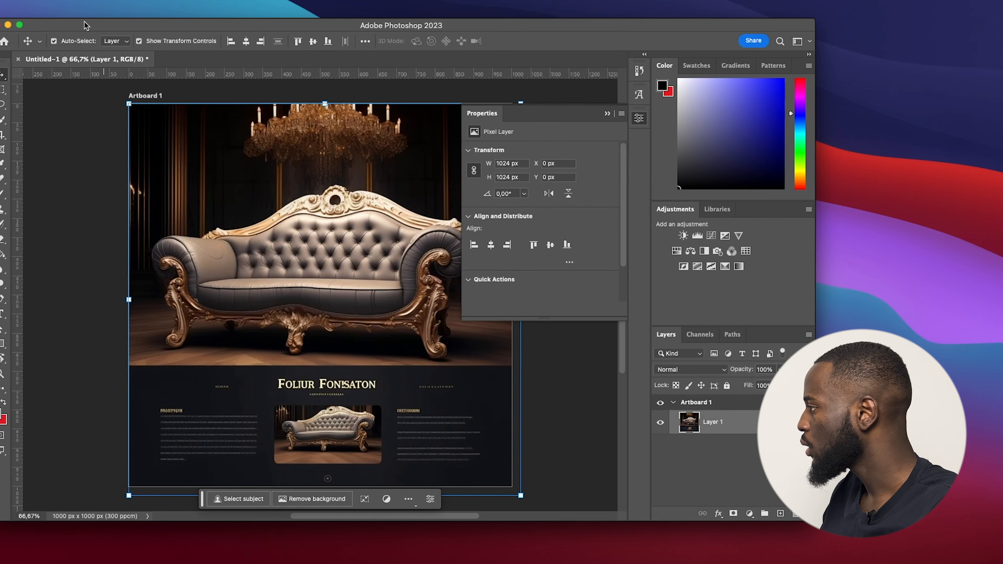
left_click(19, 25)
scroll(482, 249, "up", 1)
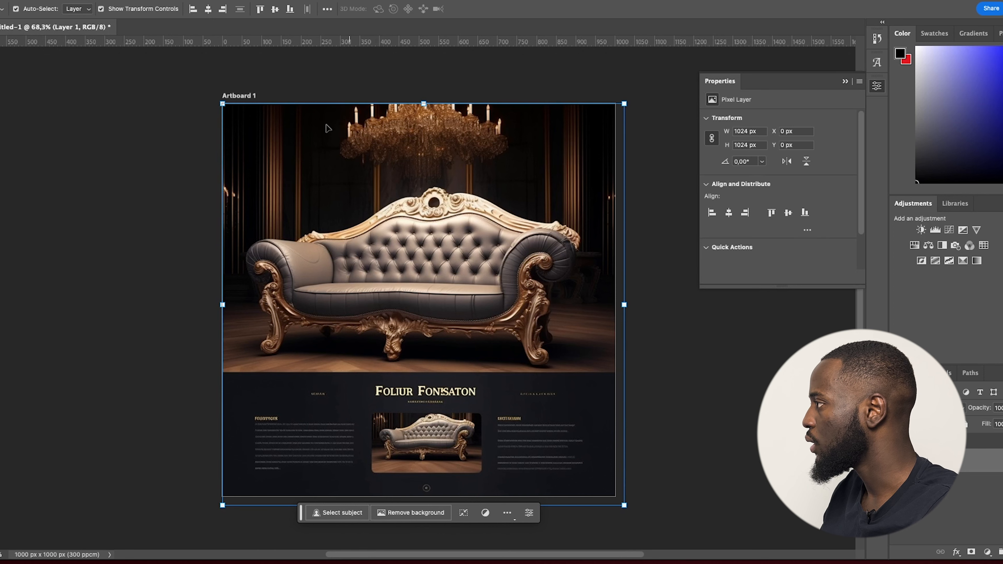
Upscale the image 2x with the Super Zoom neural filter into a new document.
left_click(208, 0)
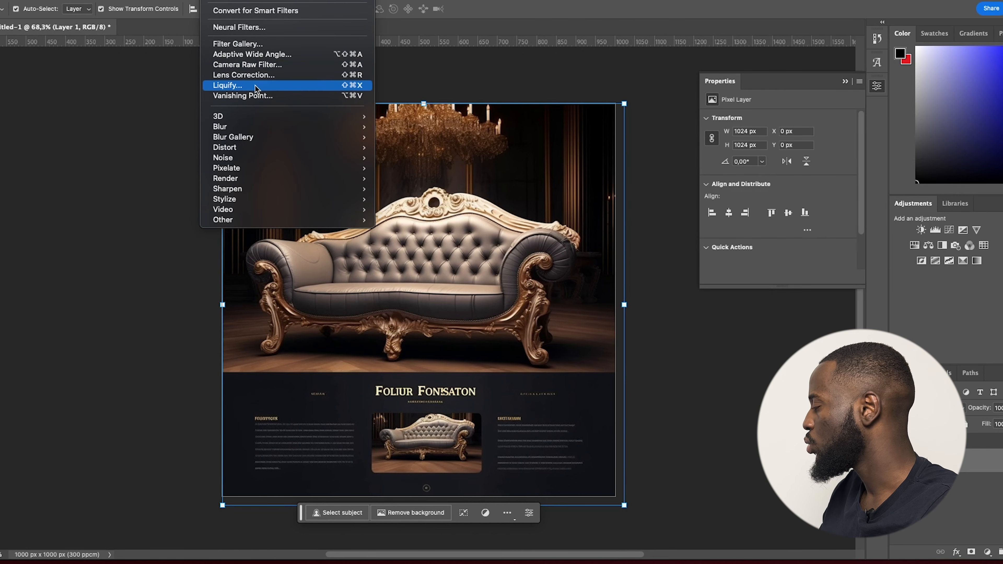
left_click(266, 28)
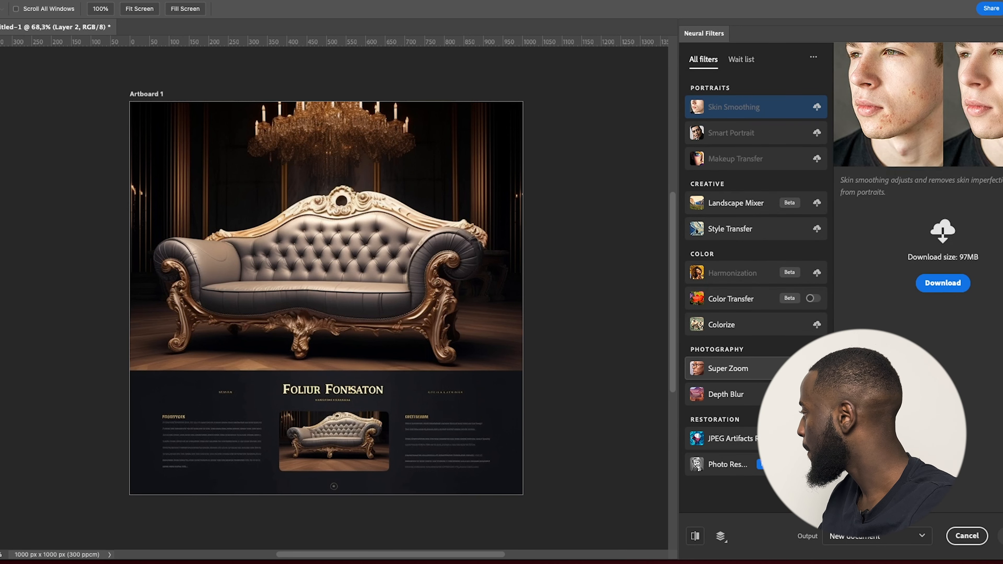
left_click(731, 368)
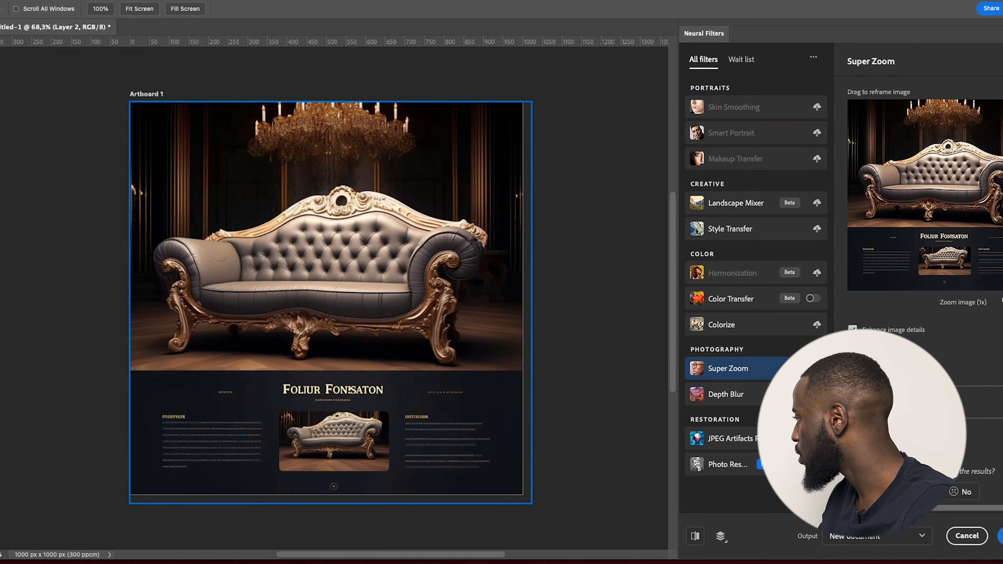
left_click(1002, 301)
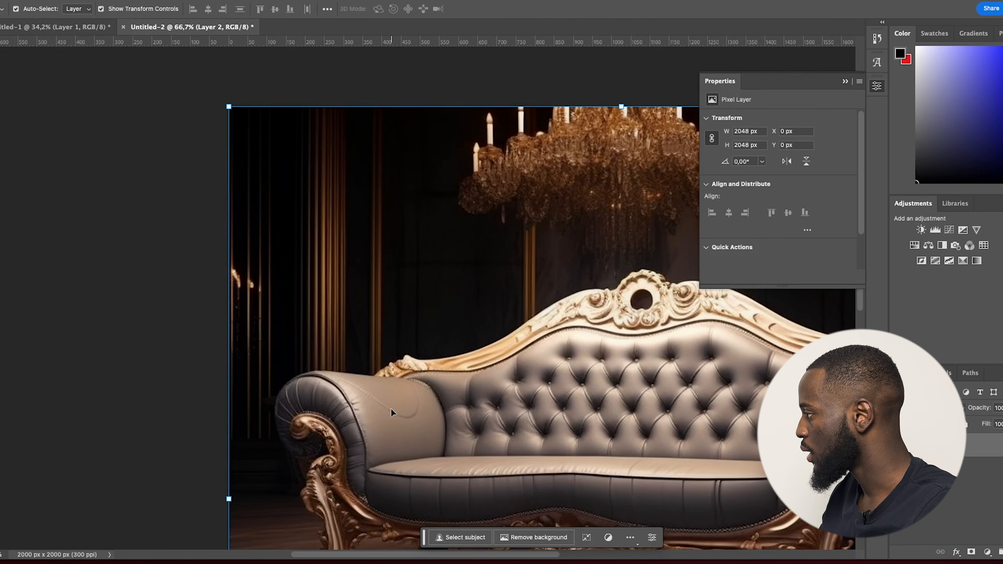
left_click_drag(549, 430, 338, 359)
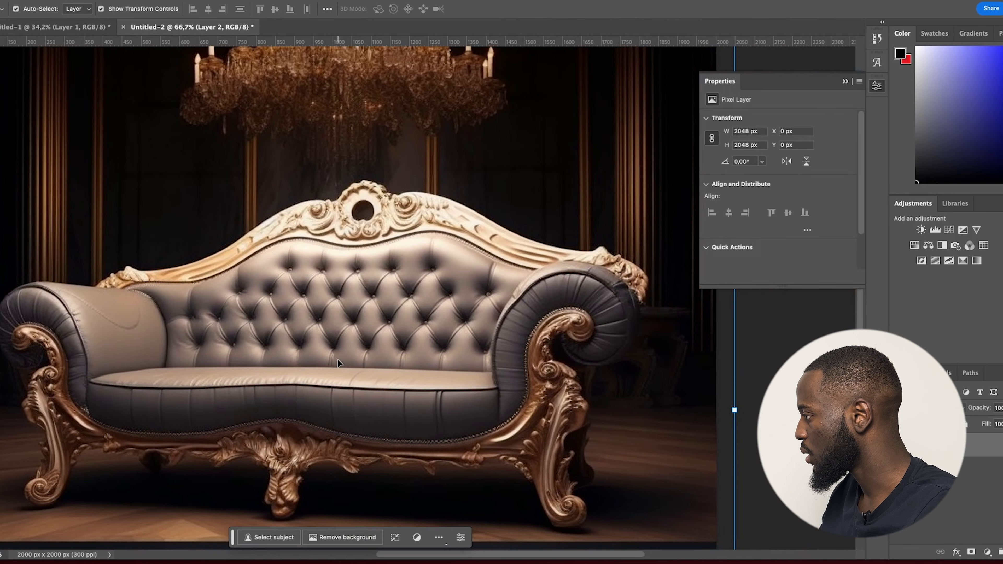
scroll(423, 350, "down", 5)
scroll(413, 351, "up", 4)
scroll(413, 355, "up", 2)
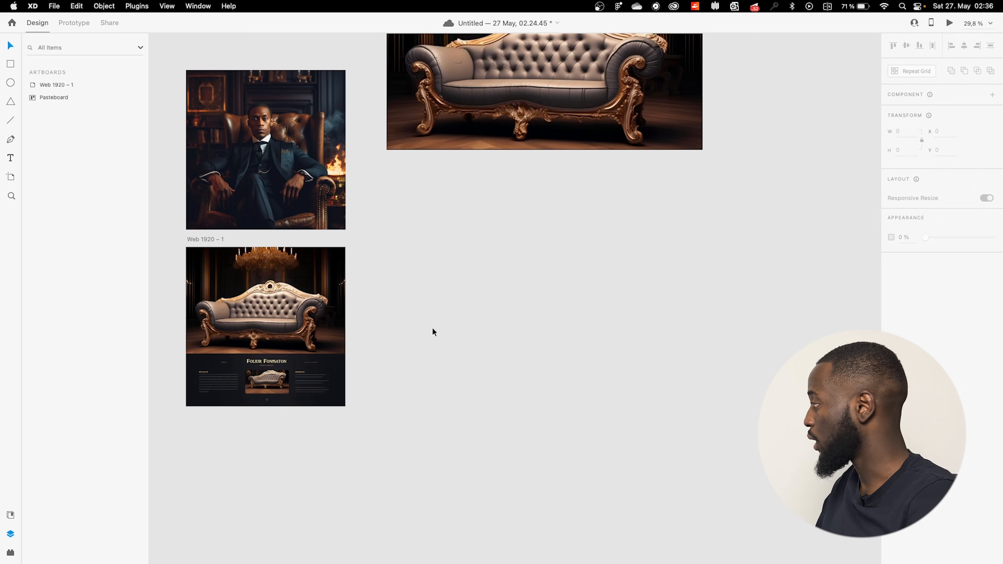
Add a new Web 1920 artboard from the presets and move it up and right.
key("a")
scroll(925, 426, "down", 1)
left_click(925, 450)
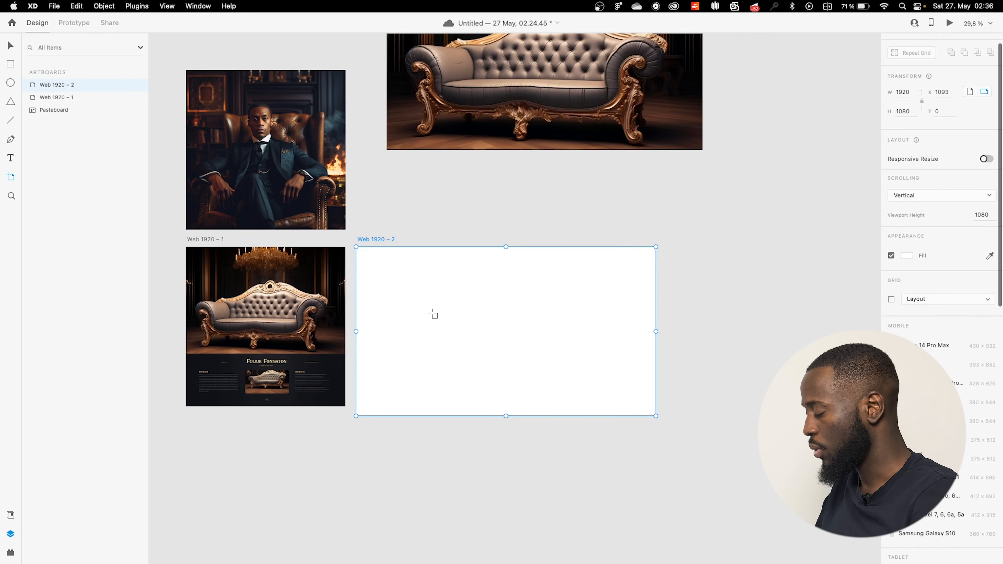
key("v")
left_click_drag(492, 315, 510, 302)
Drag the sofa image into the new artboard and shrink it to 1920 px wide.
scroll(523, 135, "down", 3)
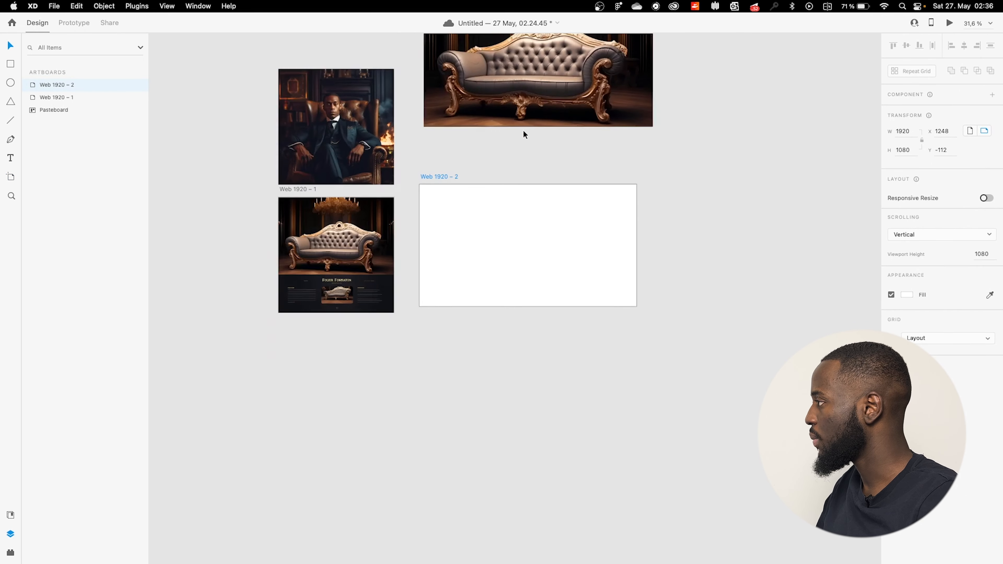
scroll(523, 134, "up", 3)
left_click_drag(551, 161, 552, 358)
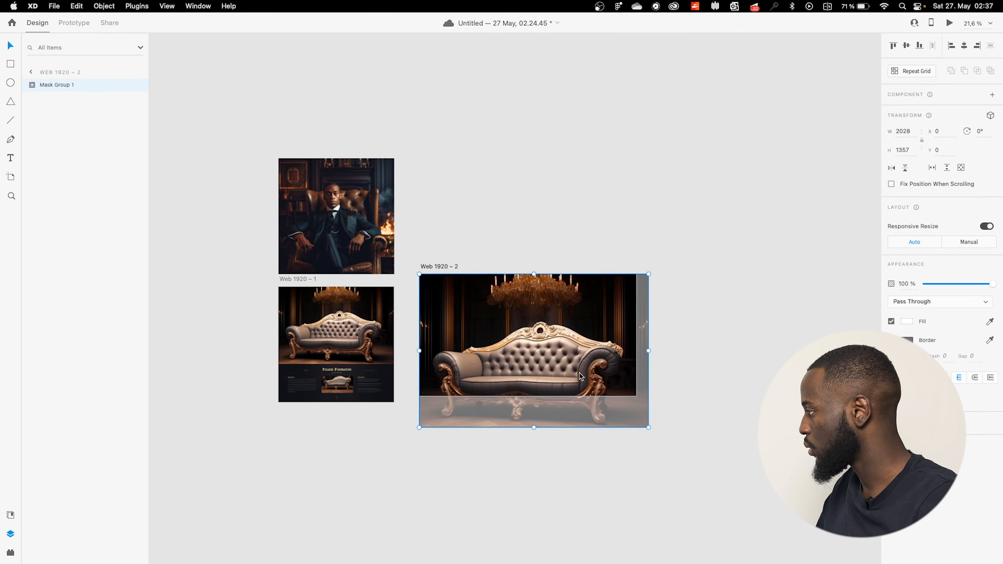
mouse_move(647, 429)
left_mouse_down()
mouse_move(628, 408)
mouse_move(641, 419)
left_mouse_up()
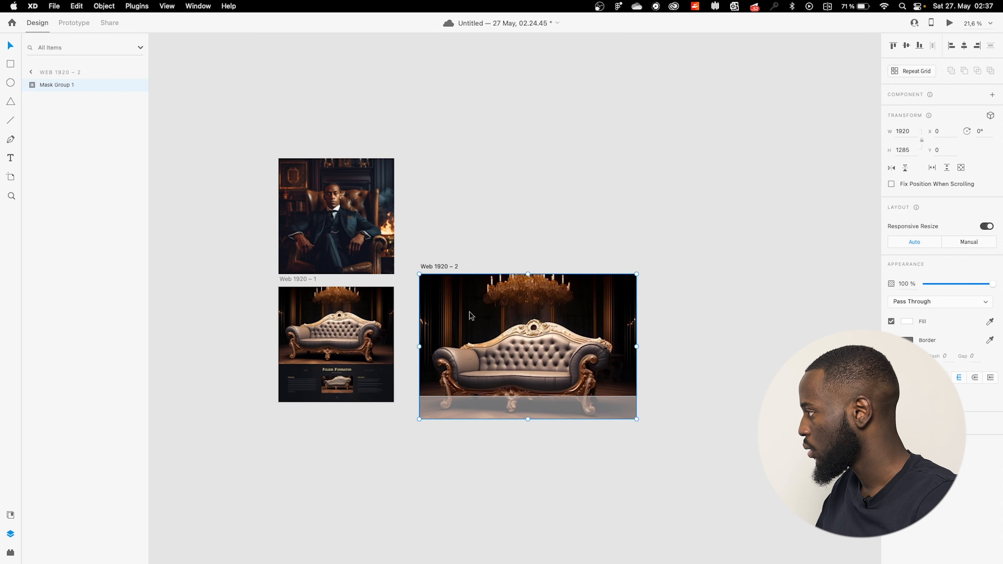
Extend the Web 1920 – 2 artboard's bottom edge downward, then switch over to ChatGPT.
left_click(448, 268)
left_click_drag(527, 396, 530, 477)
left_click(663, 441)
scroll(558, 411, "up", 3)
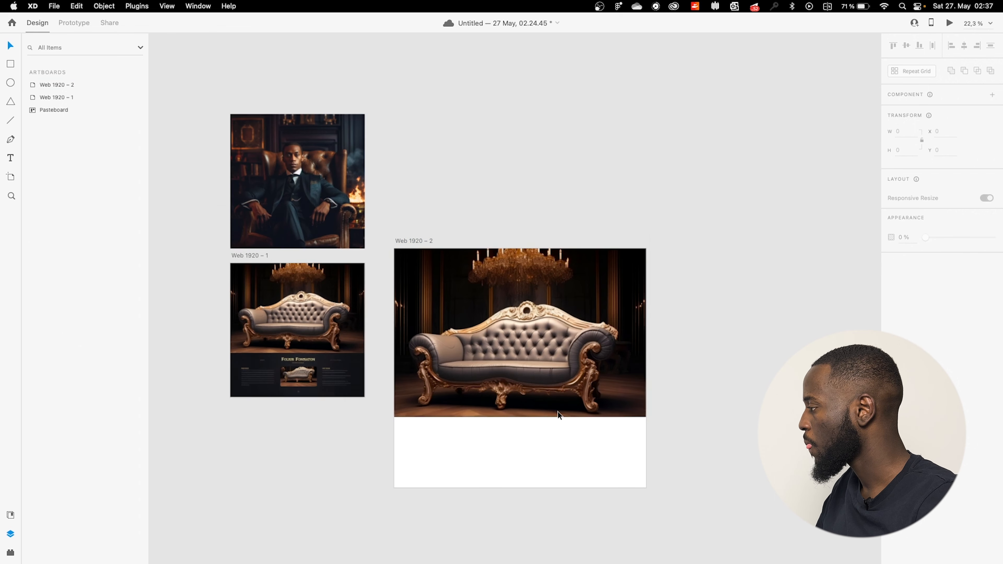
scroll(557, 410, "down", 2)
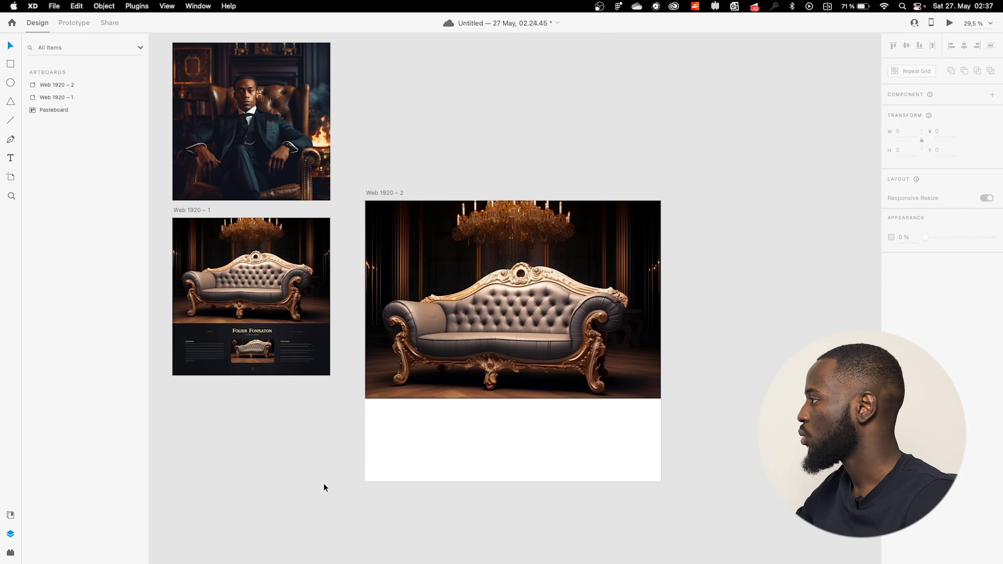
key("ctrl+Left")
key("ctrl+Left")
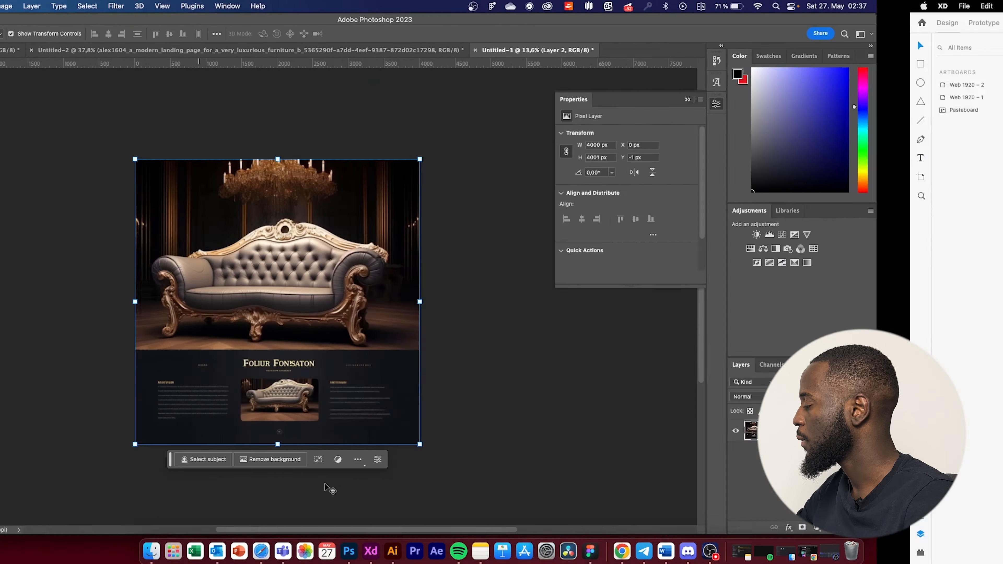
key("ctrl+Left")
Ask ChatGPT what navigation a premium furniture home page needs and read the numbered reply.
left_click(449, 524)
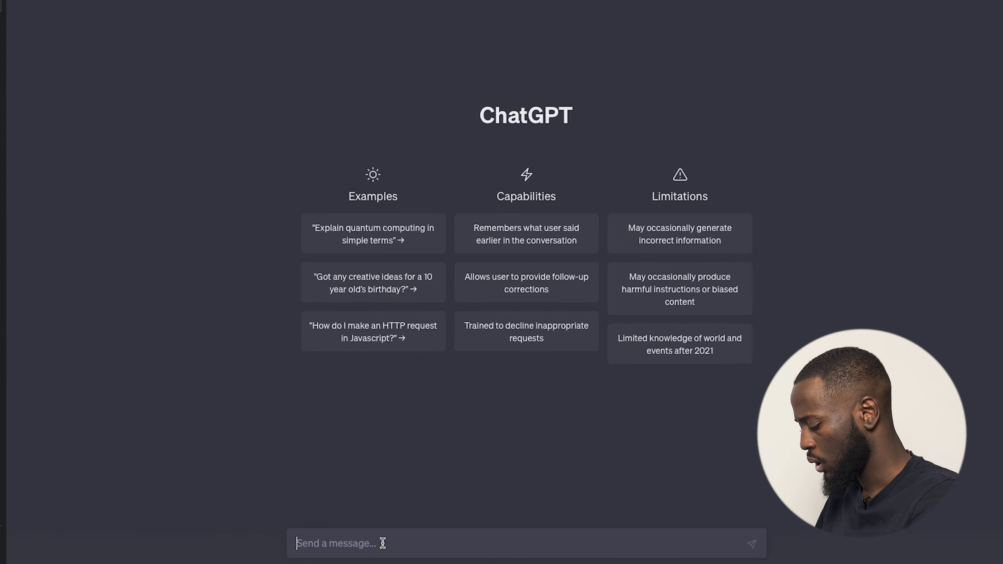
type("w")
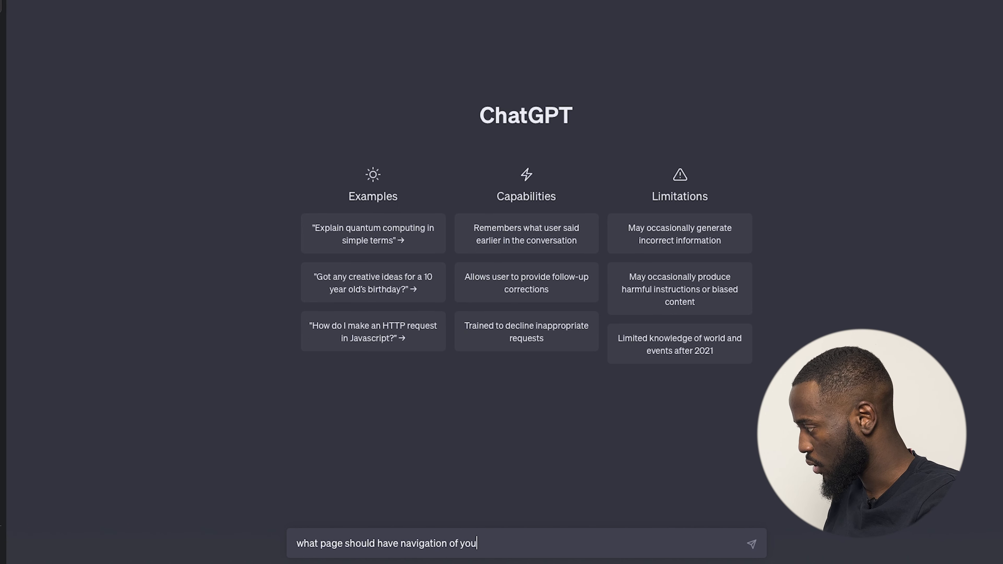
type("mium")
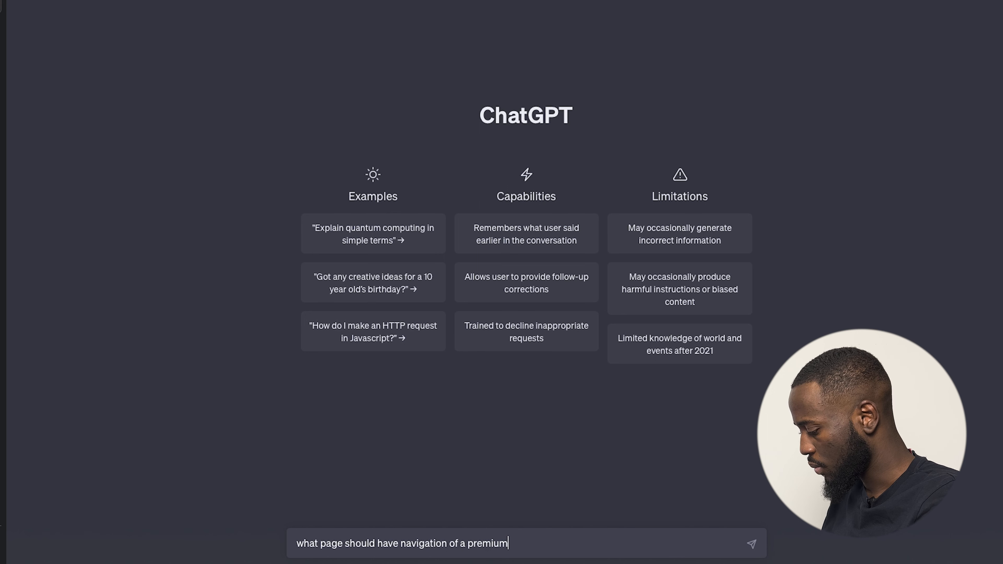
type(" furniture brand home")
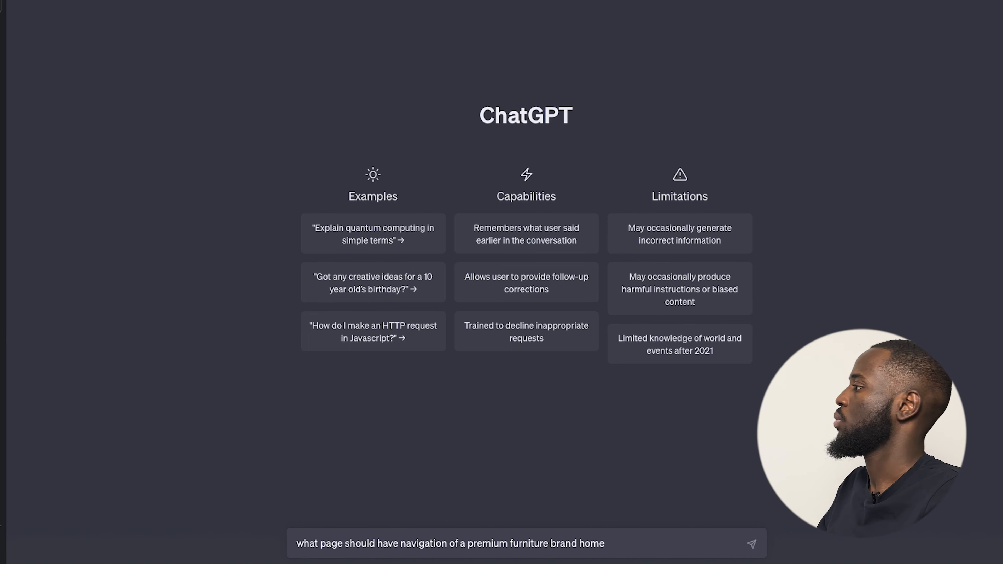
key("Return")
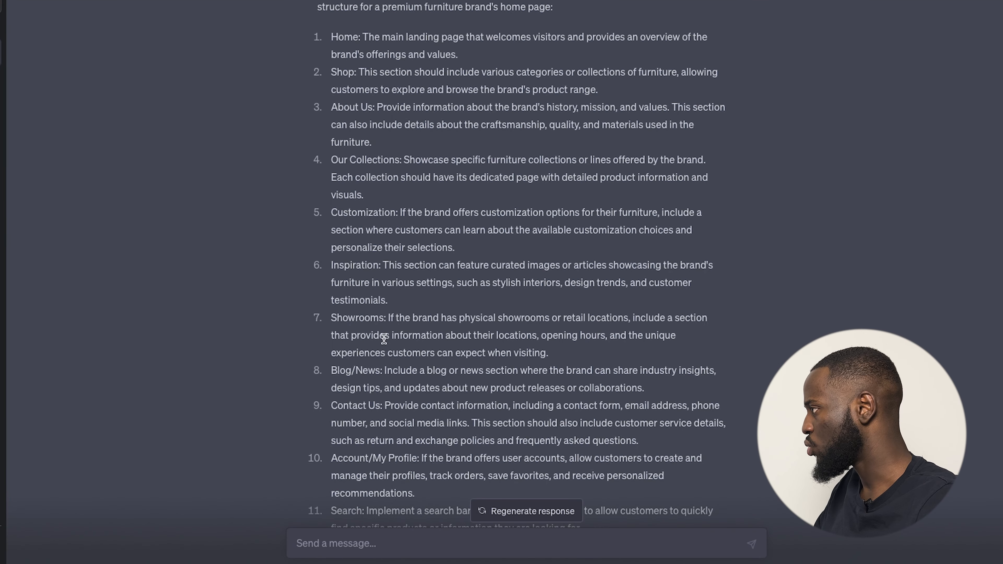
scroll(370, 226, "up", 1)
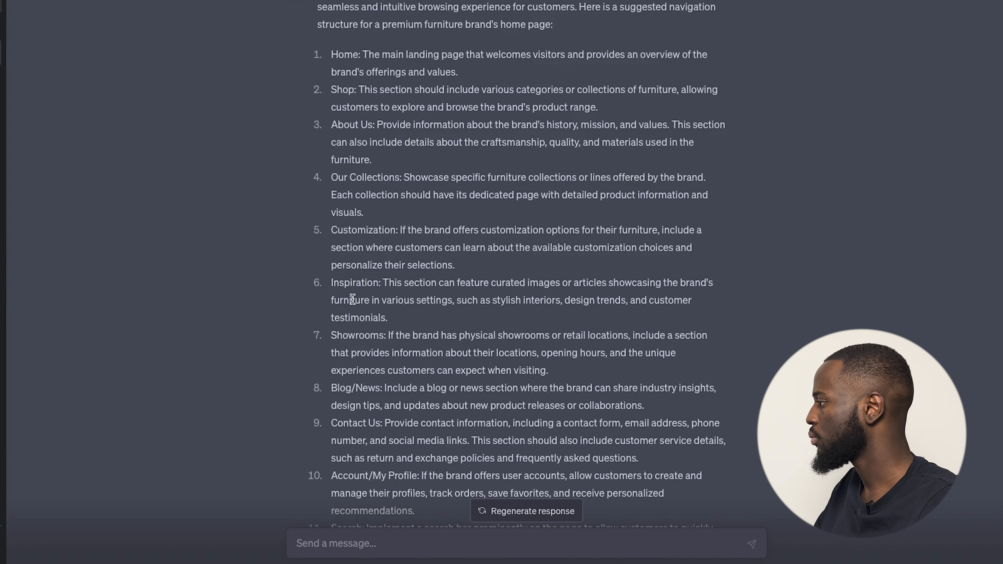
scroll(331, 358, "down", 1)
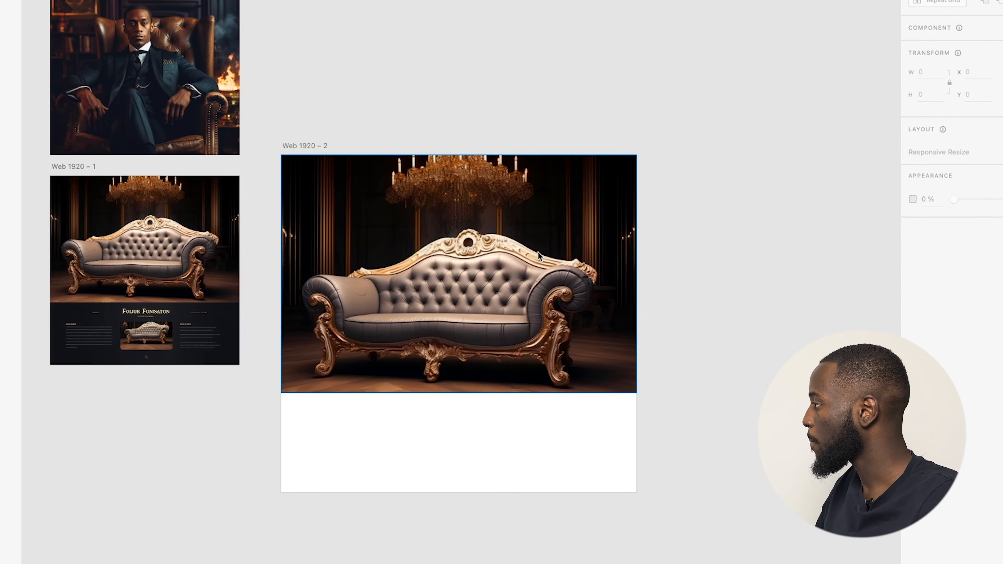
Draw a 1920 x 98 px bar across the artboard top with no border and black fill.
scroll(531, 165, "up", 5)
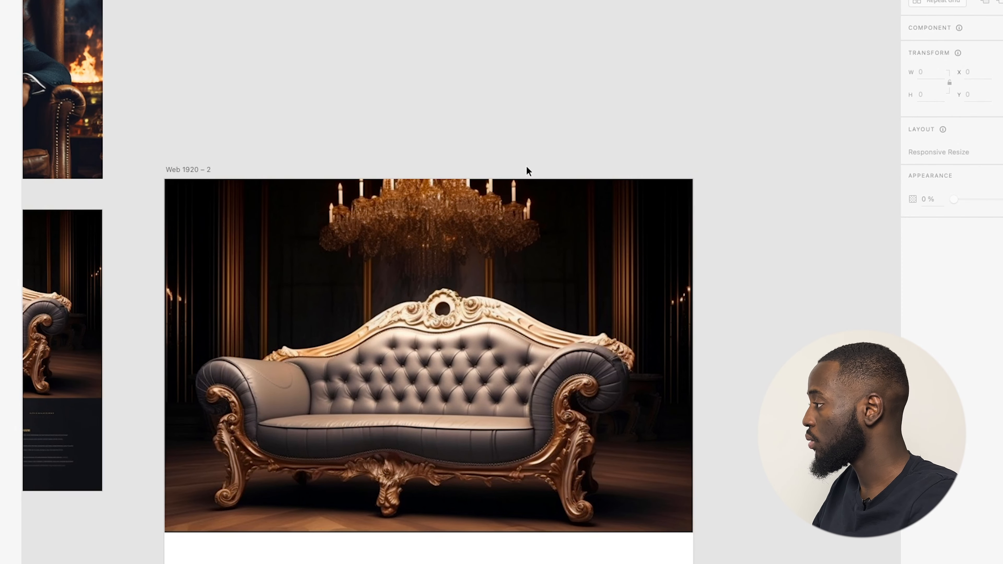
key("a")
left_click_drag(165, 179, 694, 206)
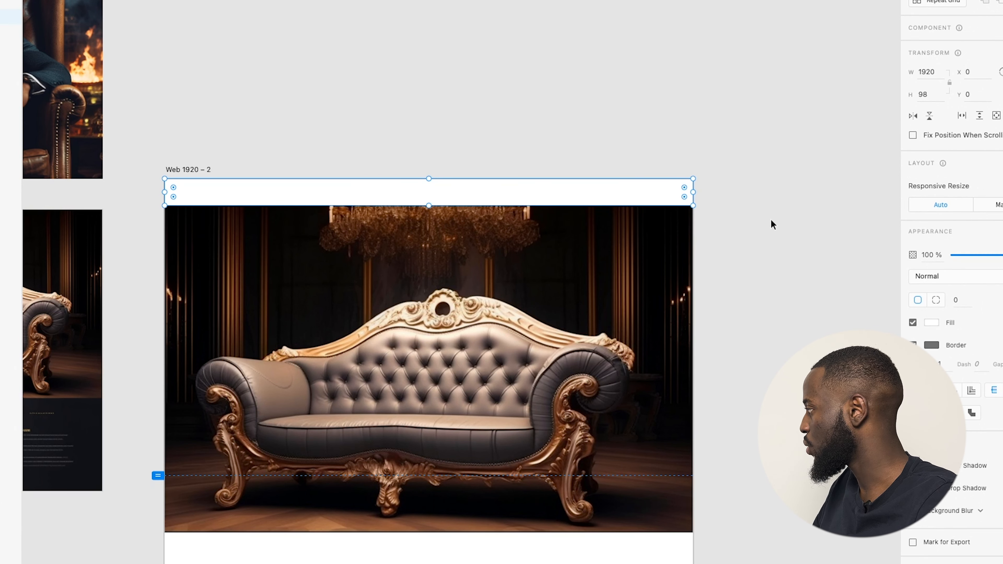
left_click(913, 345)
left_click(928, 322)
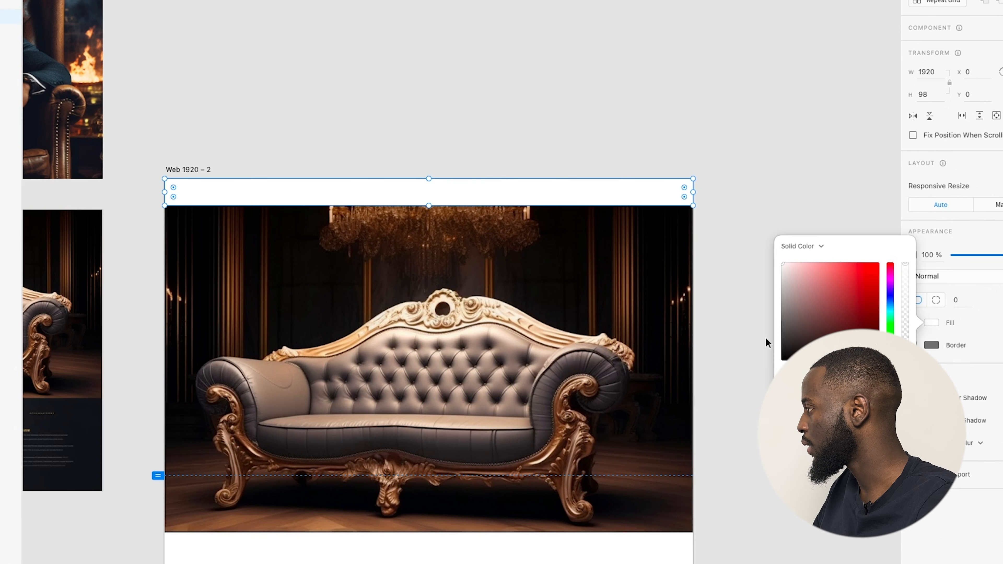
left_click_drag(784, 350, 724, 428)
left_click(724, 428)
Start a new text label inside the black header bar.
scroll(403, 195, "up", 3)
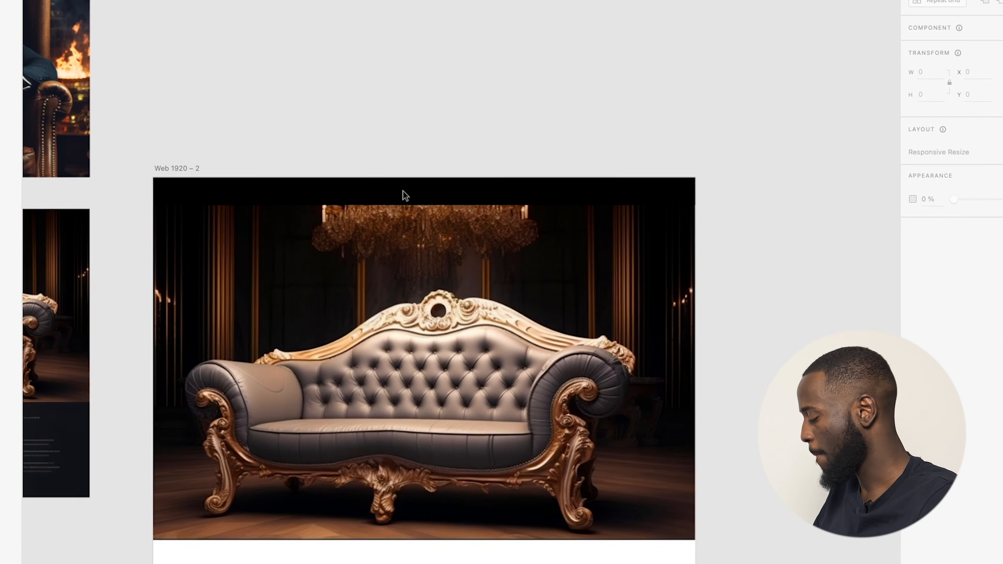
left_click(360, 206)
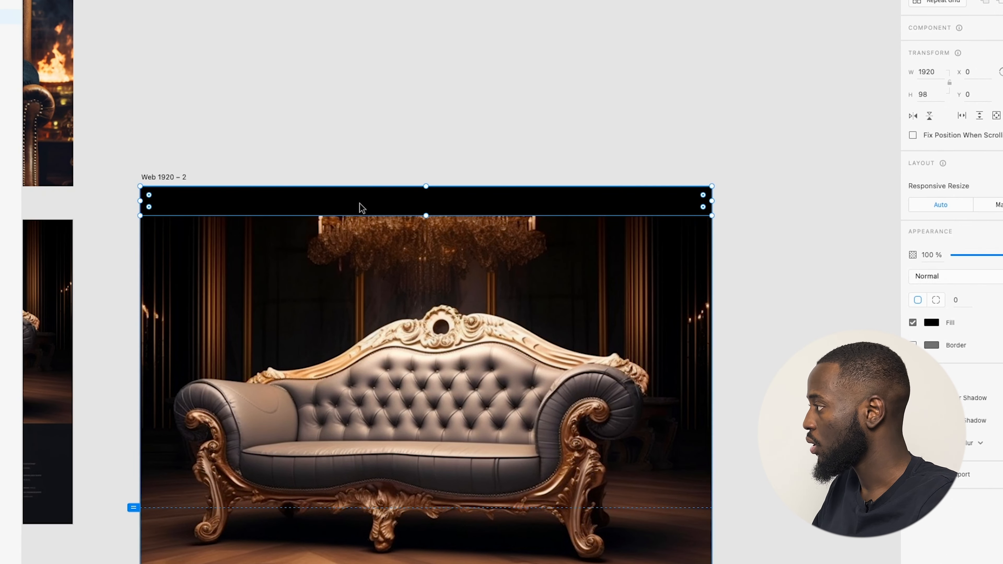
key("t")
left_click(339, 198)
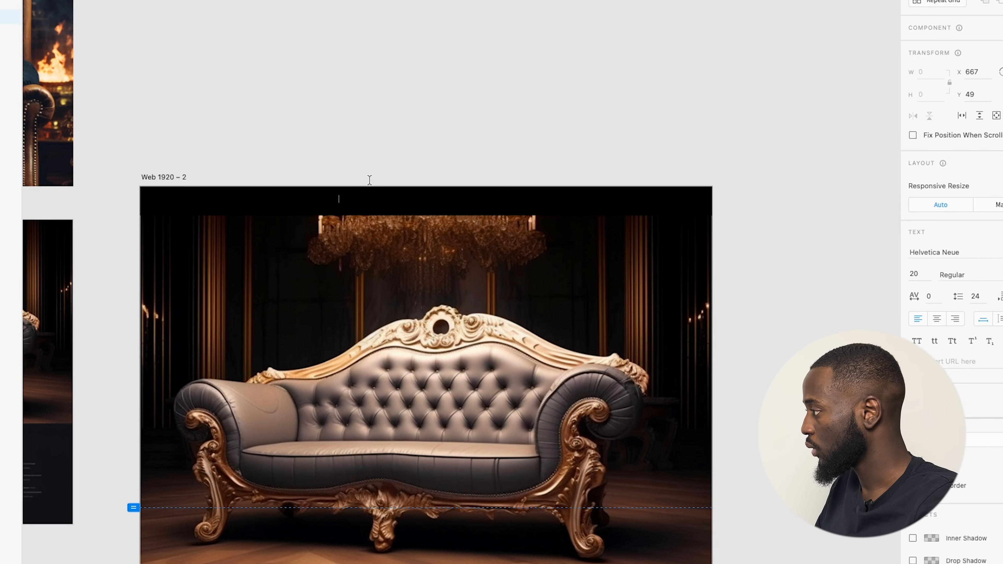
Check ChatGPT's nav list, then type 'Home' in the header and nudge it lower.
key("ctrl+Right")
scroll(374, 183, "up", 1)
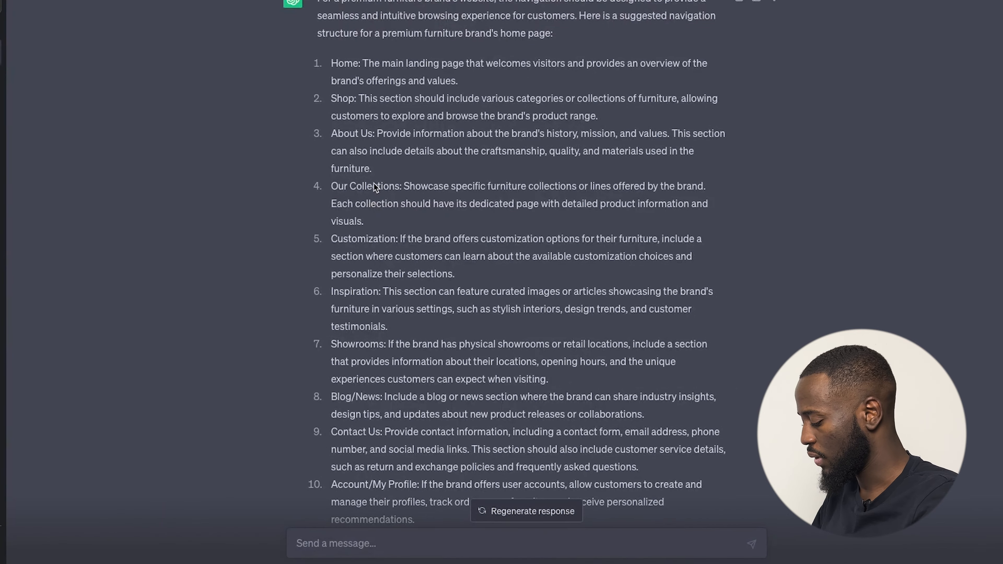
key("ctrl+Left")
type("Home")
key("Escape")
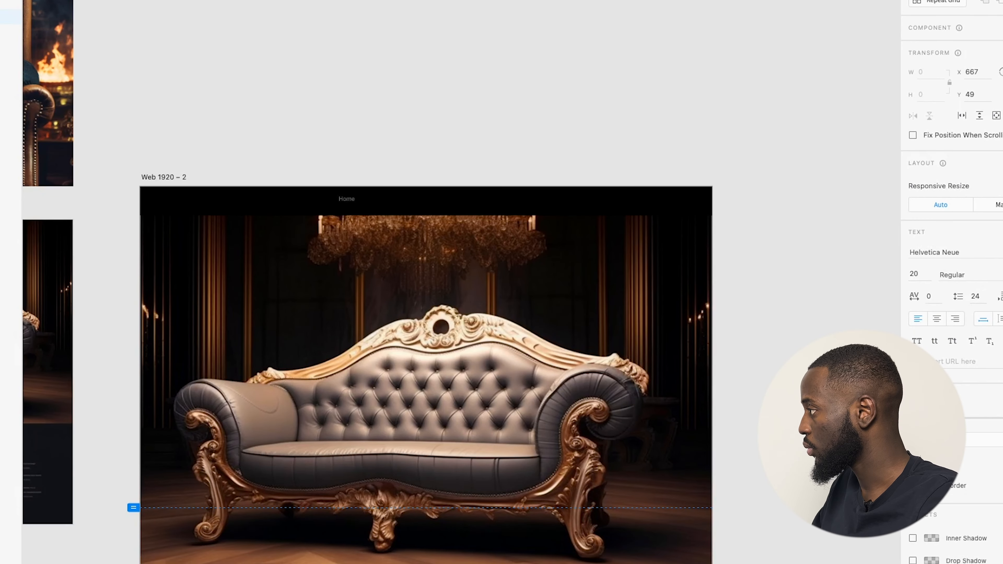
key("v")
left_click(484, 89)
scroll(345, 200, "up", 4)
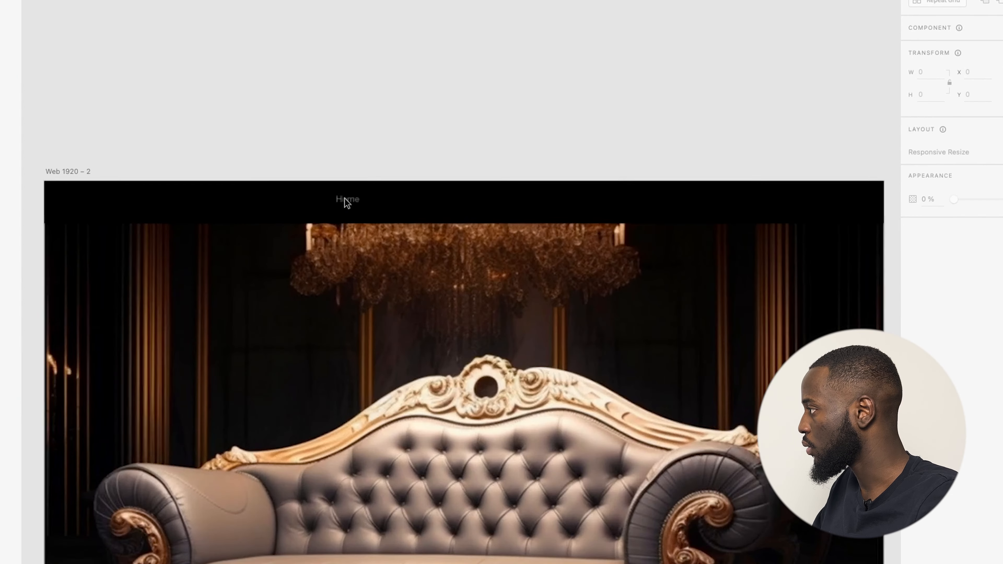
left_click_drag(352, 200, 352, 204)
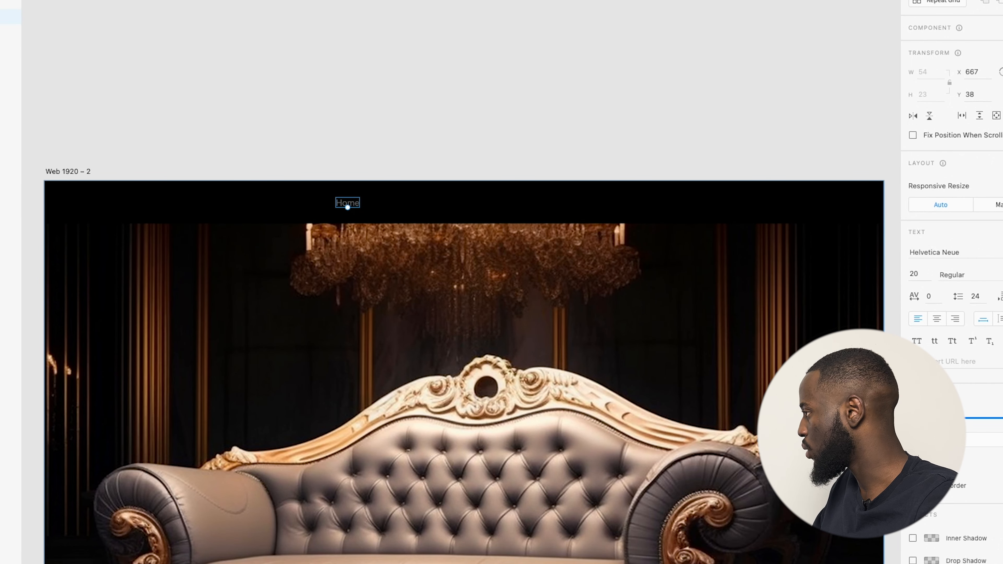
key("Escape")
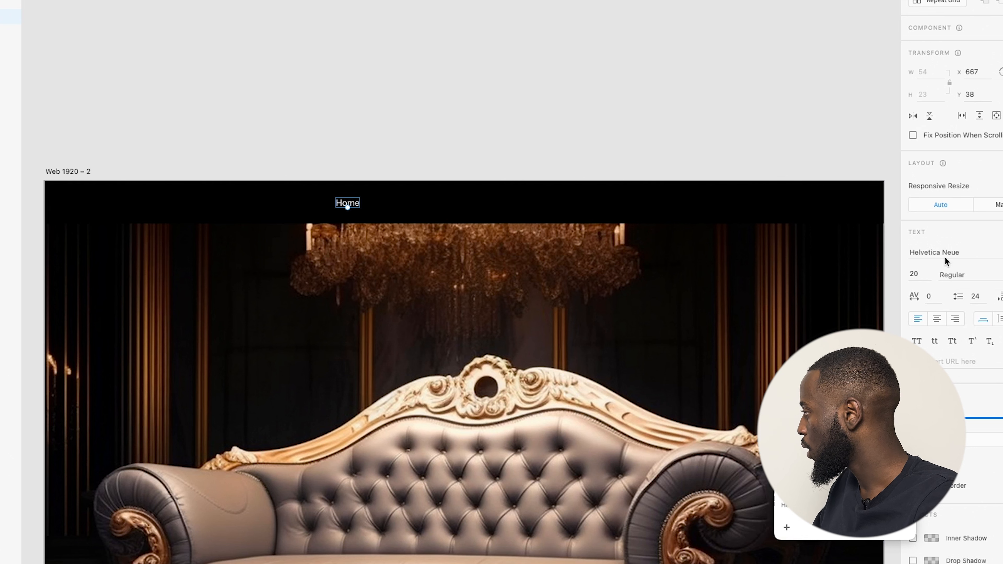
Raise the Home label to font size 21 with Medium weight and lower it slightly.
left_click(914, 273)
key("Up")
key("Up")
key("Up")
key("Up")
key("Up")
key("Up")
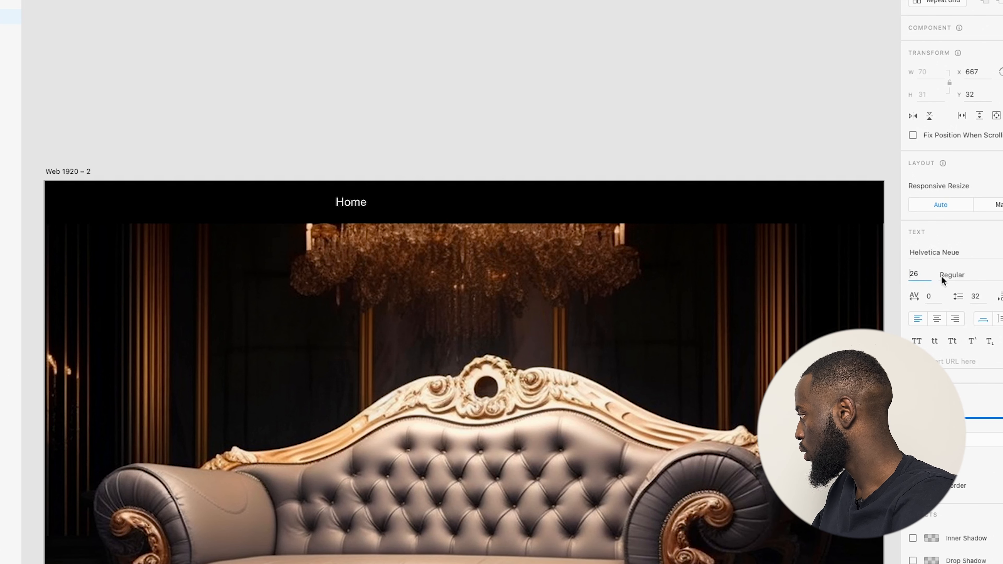
left_click(993, 278)
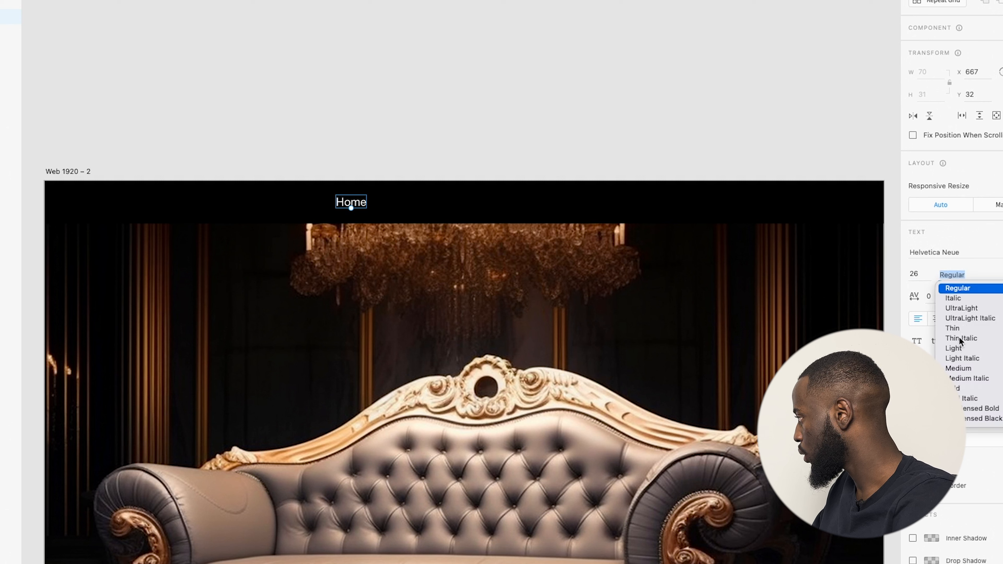
left_click(959, 368)
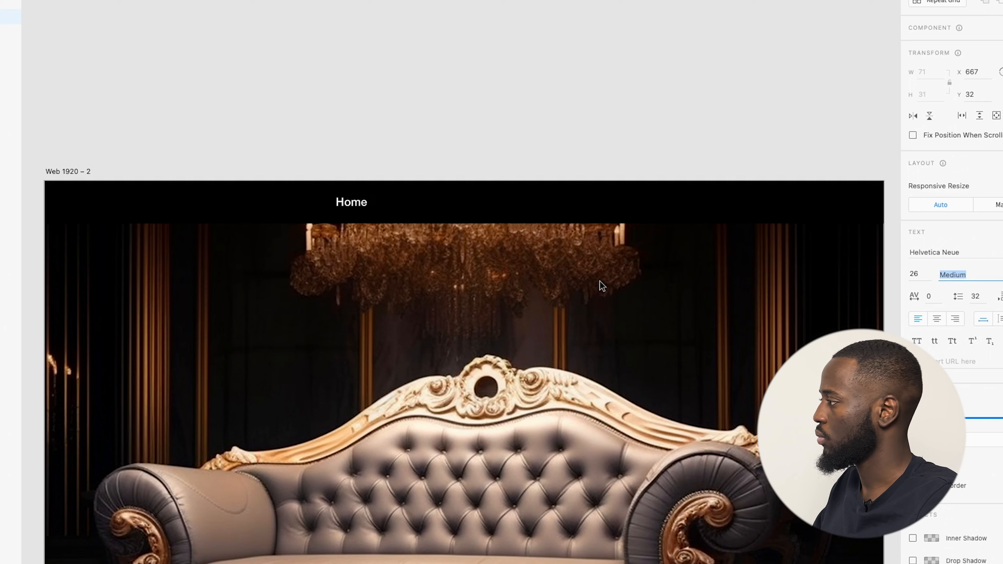
left_click(312, 159)
scroll(336, 168, "down", 5)
scroll(342, 185, "up", 1)
left_click_drag(349, 203, 339, 210)
Colour the Home label with the sofa's gold via the eyedropper and shift it slightly left.
left_click(386, 171)
scroll(372, 177, "up", 2)
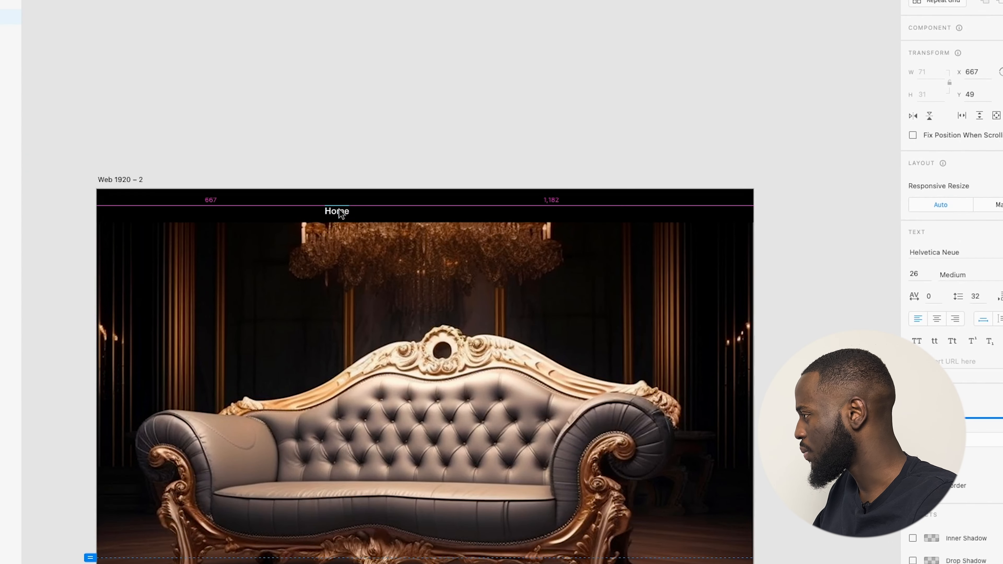
left_click(410, 120)
scroll(415, 136, "down", 4)
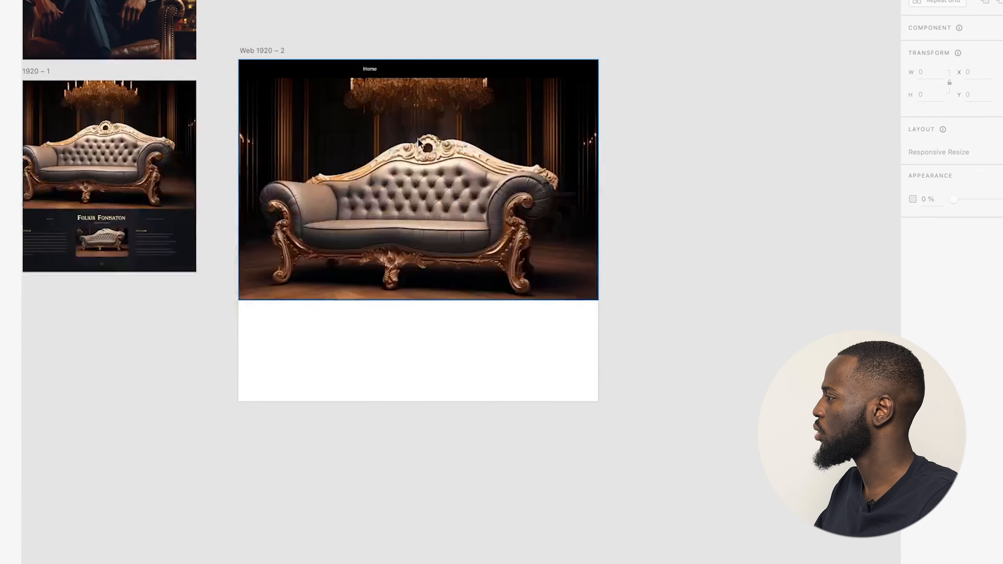
scroll(422, 138, "up", 4)
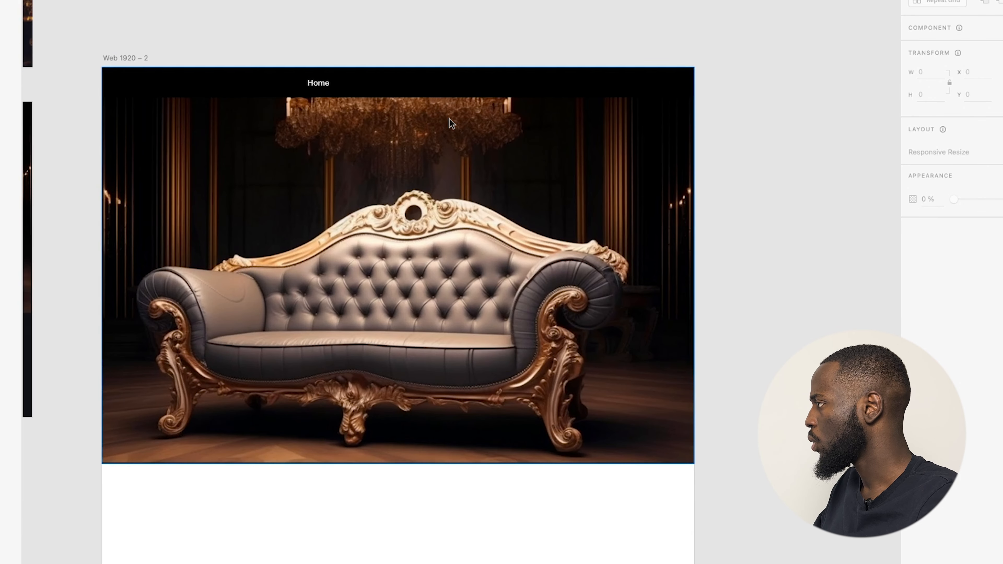
left_click(316, 84)
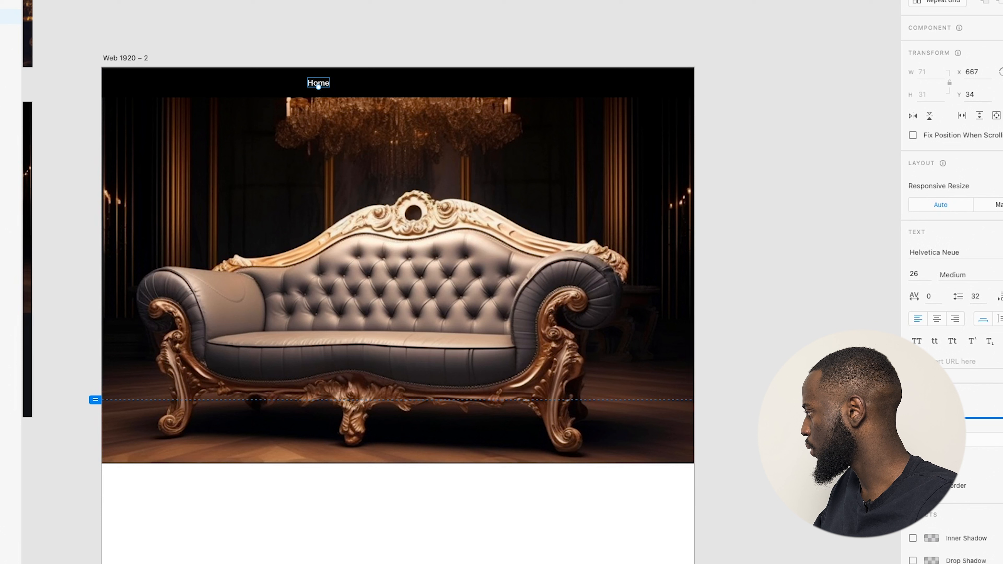
left_click(454, 361)
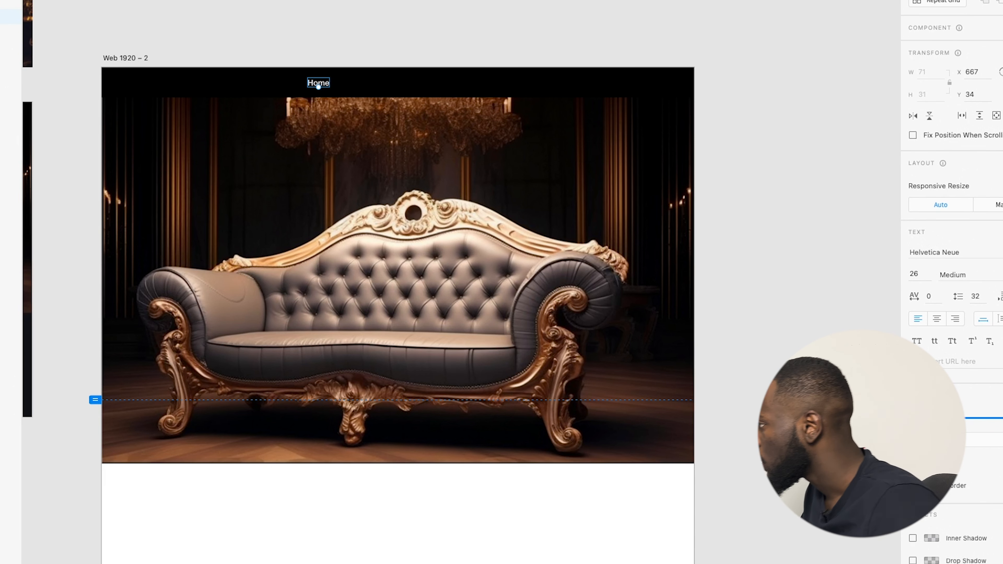
left_click(300, 250)
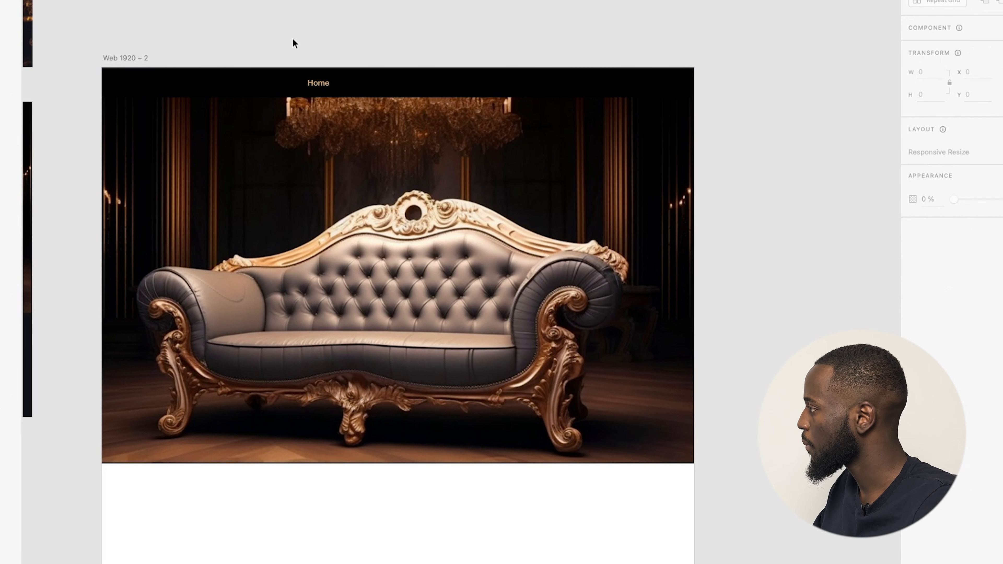
left_click_drag(320, 84, 348, 83)
Duplicate the Home label and retype the copies as Shop, Our Collection, Blog and Contact Us.
left_click(391, 35)
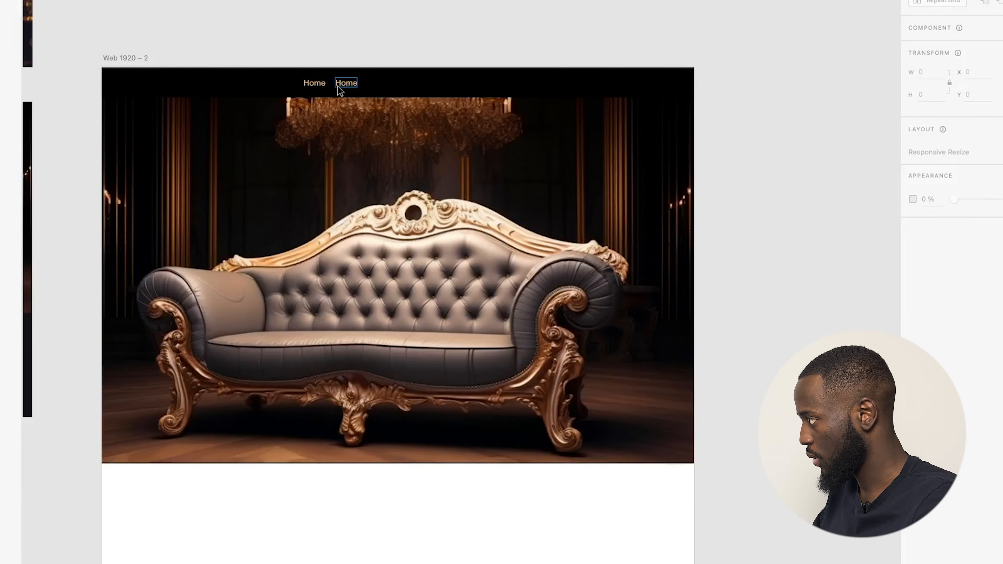
left_click(338, 86)
double_click(346, 80)
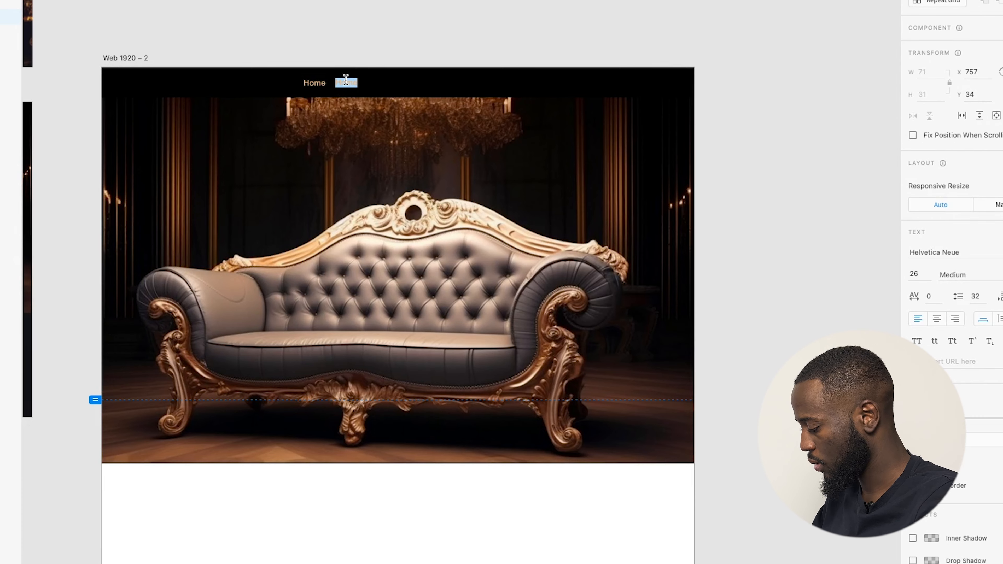
type("S")
key("Escape")
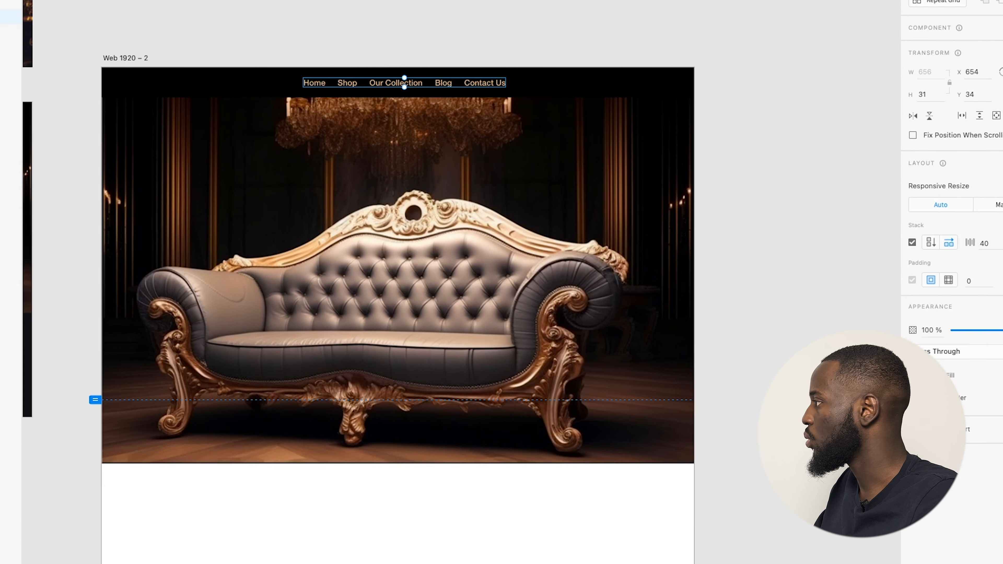
Centre the links row horizontally on the artboard and ungroup it into separate texts.
key("ctrl+super+c")
left_click(443, 40)
scroll(354, 63, "up", 3)
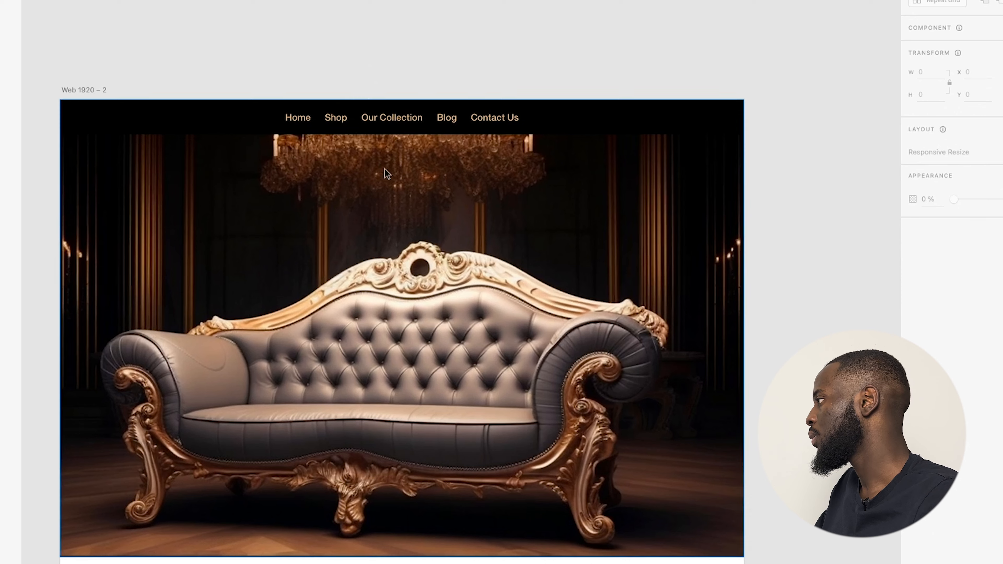
scroll(571, 83, "down", 3)
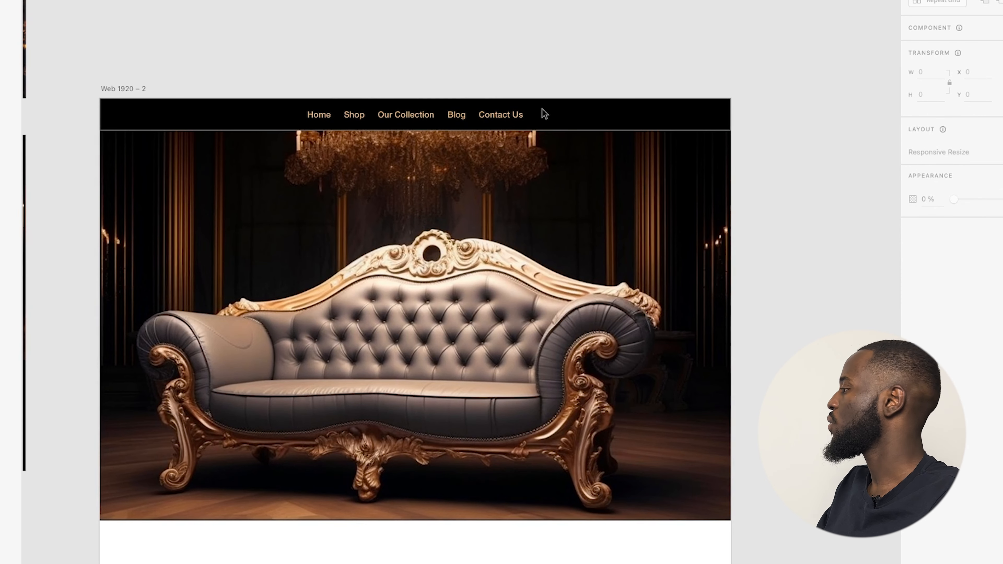
left_click(499, 114)
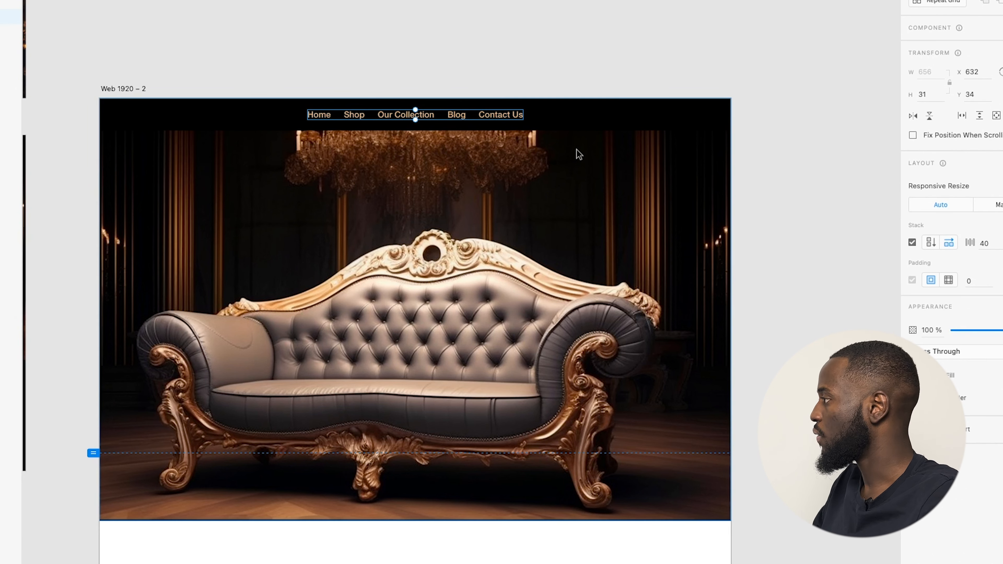
key("shift+super+g")
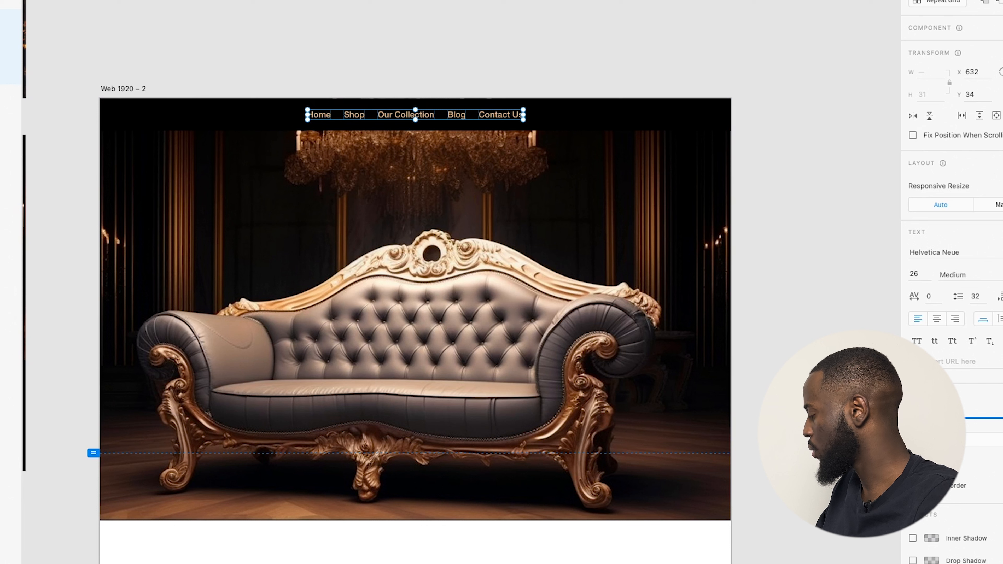
Try Jaque DEMO and other fonts on the links, settling on Khmer MN.
left_click(1001, 253)
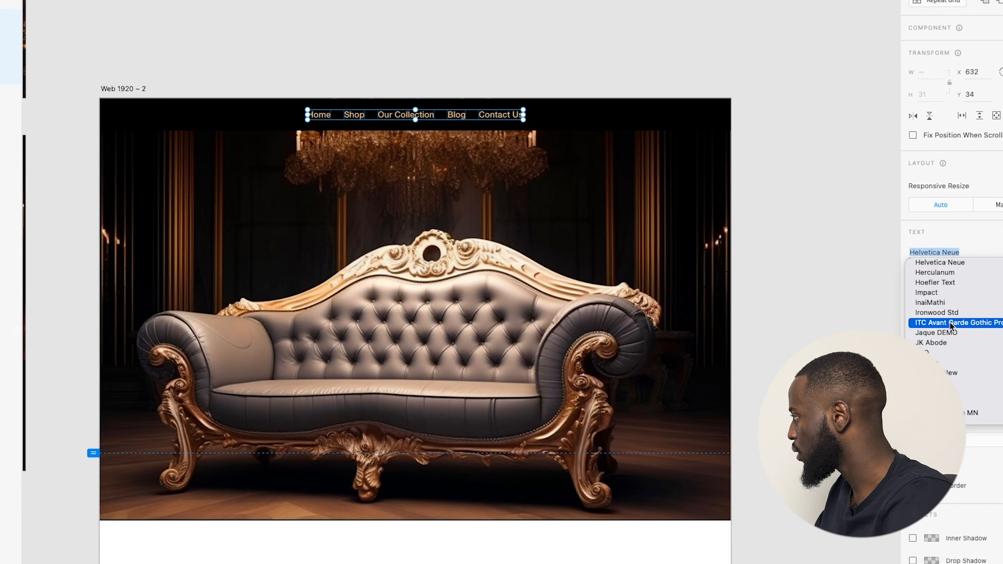
left_click(946, 333)
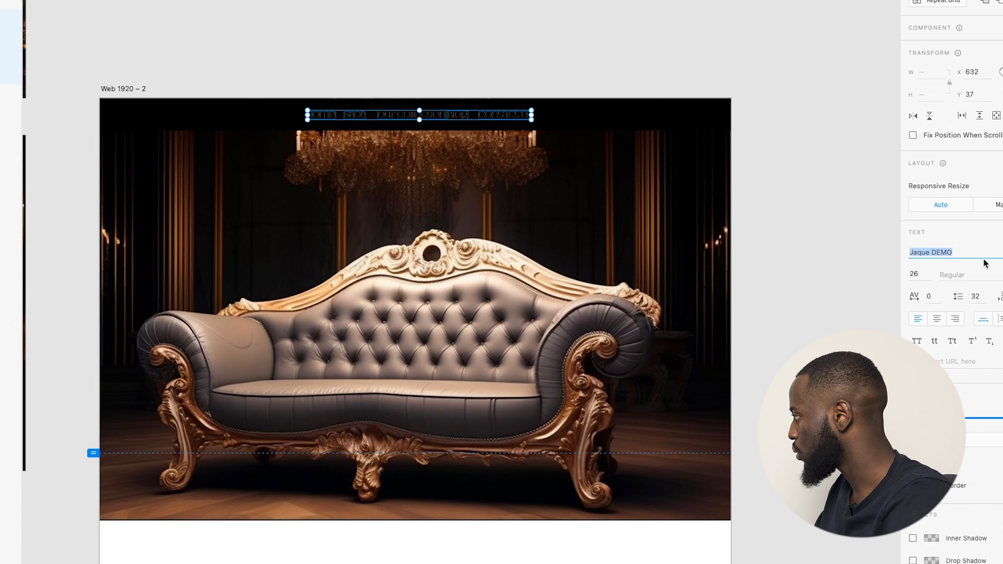
left_click(1001, 253)
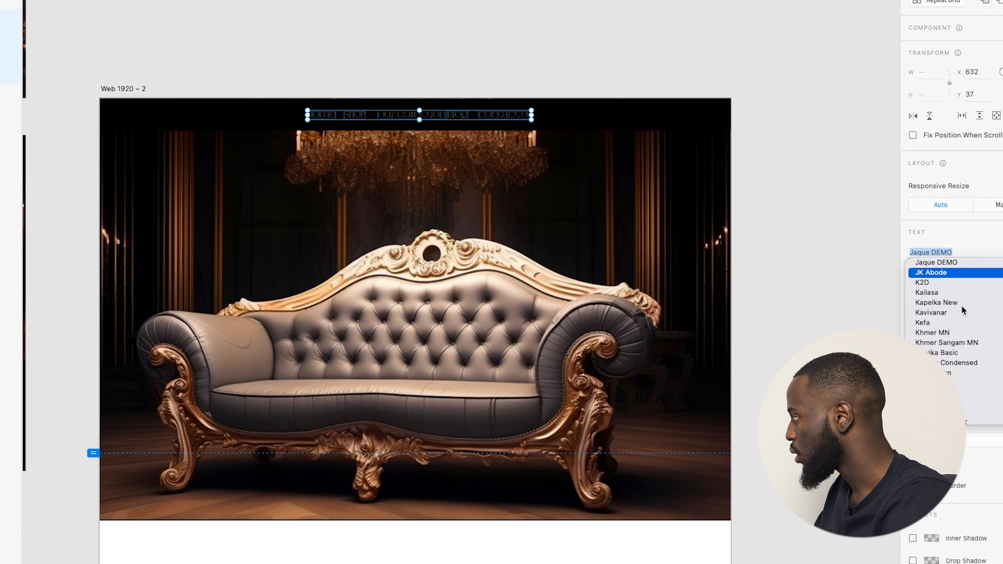
key("Escape")
key("Down")
key("Down")
key("Down")
key("Down")
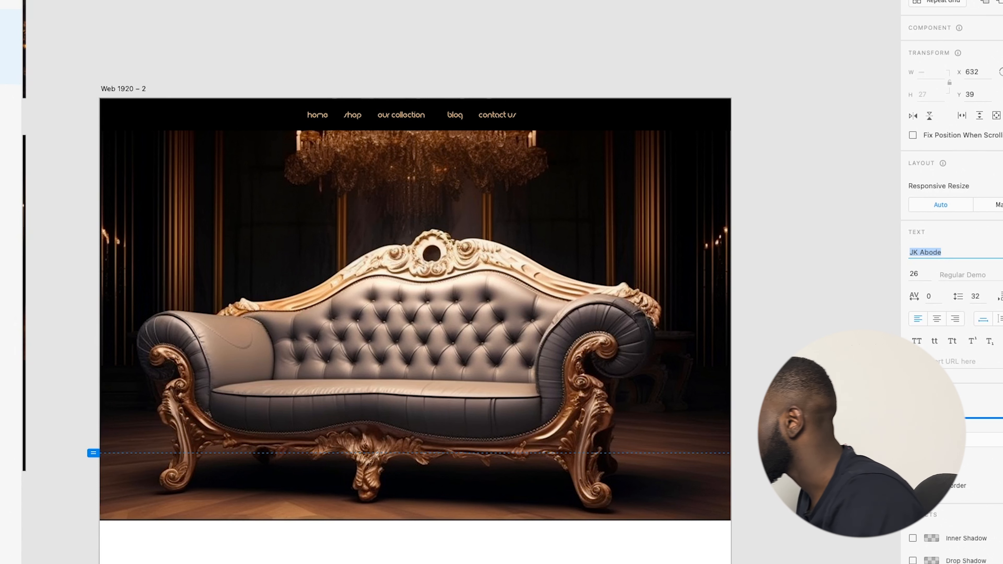
key("Down")
key("Down")
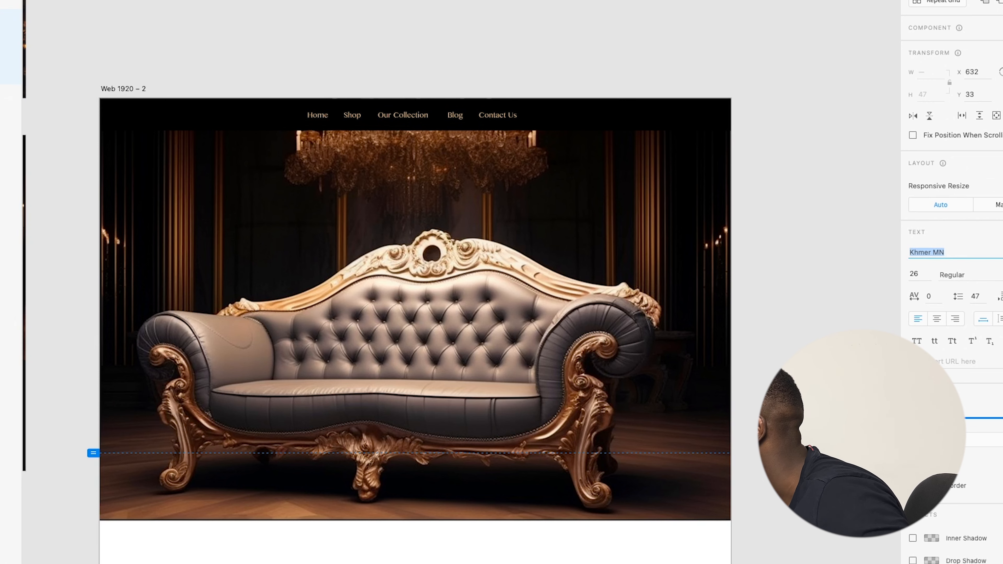
scroll(422, 112, "up", 3)
Review the nav bar links and icons, then switch to Photoshop to view the reference mockup.
left_click(421, 112)
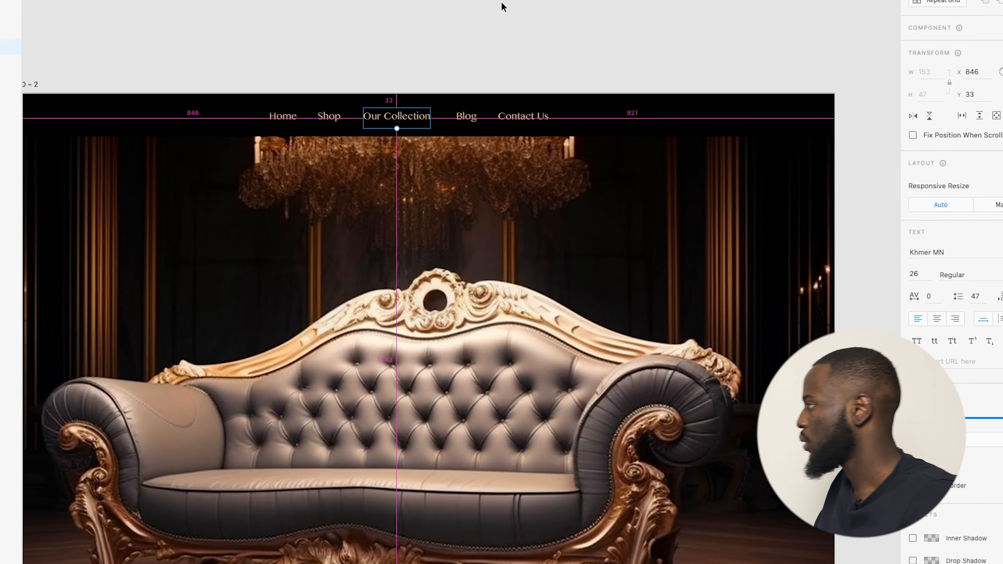
scroll(467, 60, "down", 5)
left_click(593, 100)
left_click(768, 120)
scroll(470, 174, "down", 3)
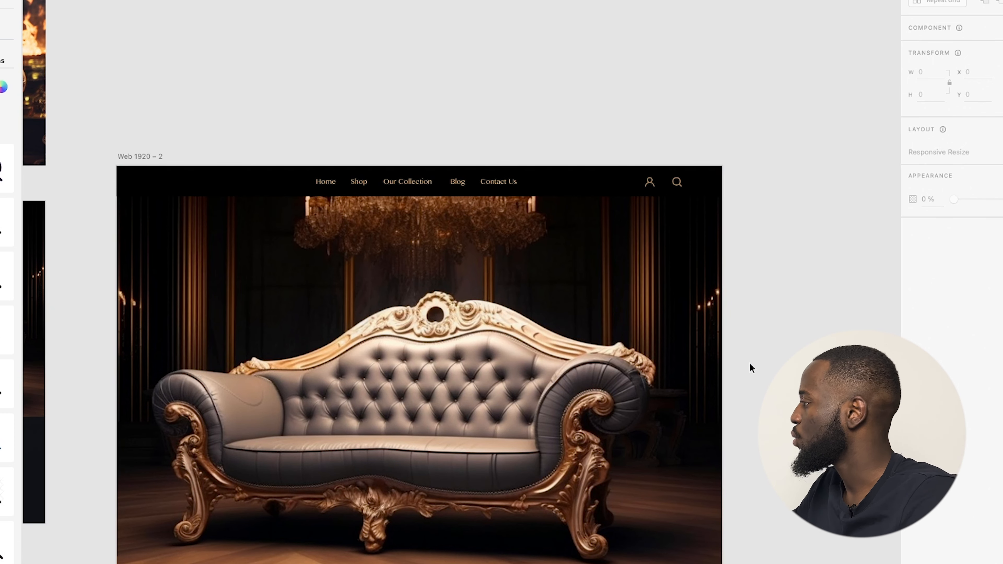
key("ctrl+Left")
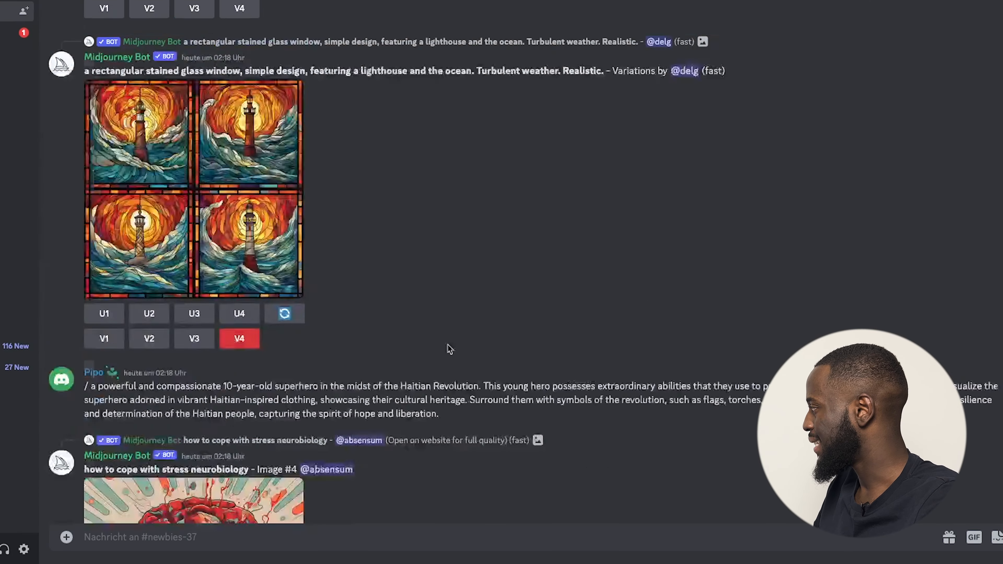
scroll(449, 349, "down", 8)
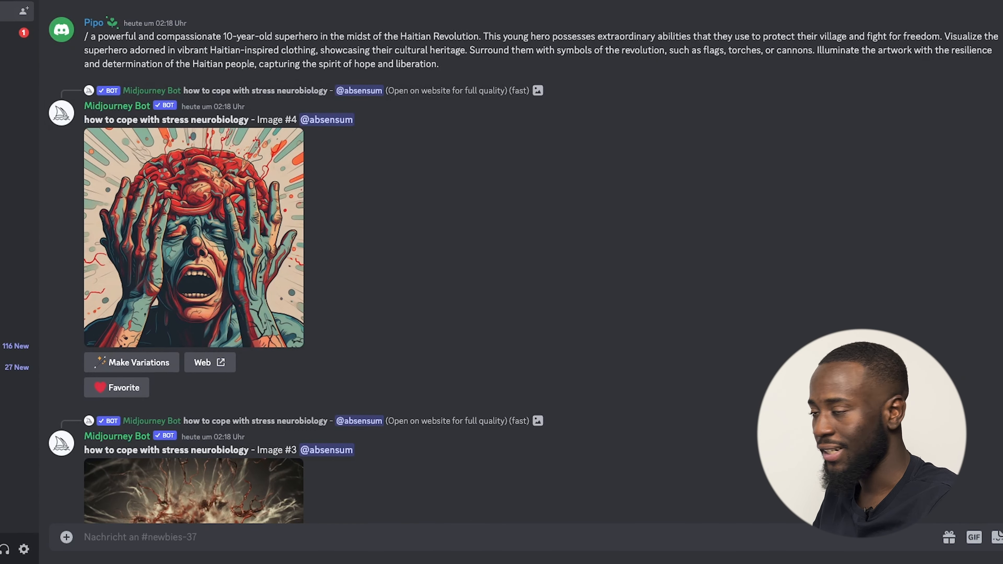
Submit the Midjourney prompt '/imagine a simple, minimalist logo, for a luxurious furniture brand home'.
scroll(522, 262, "down", 20)
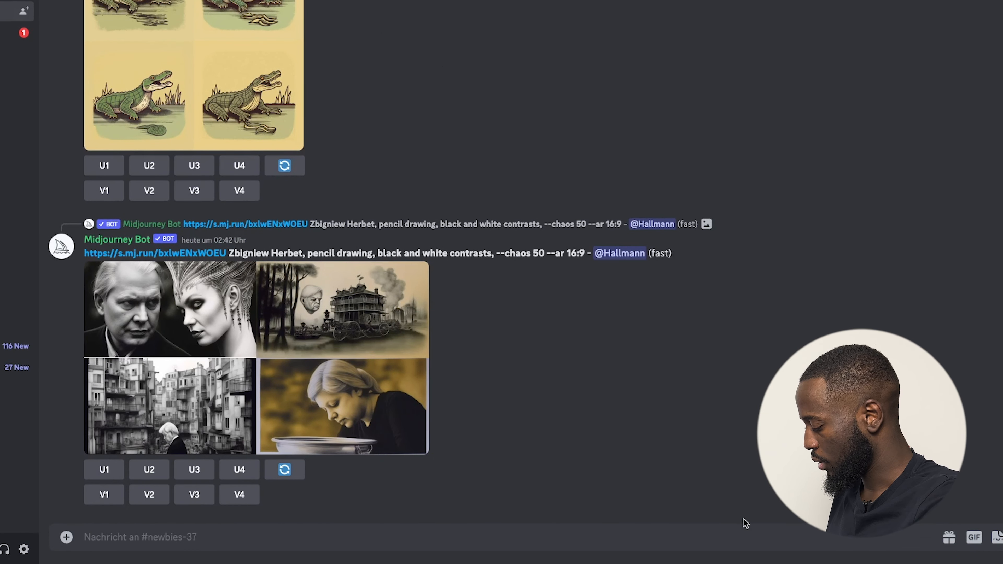
type("/imagine")
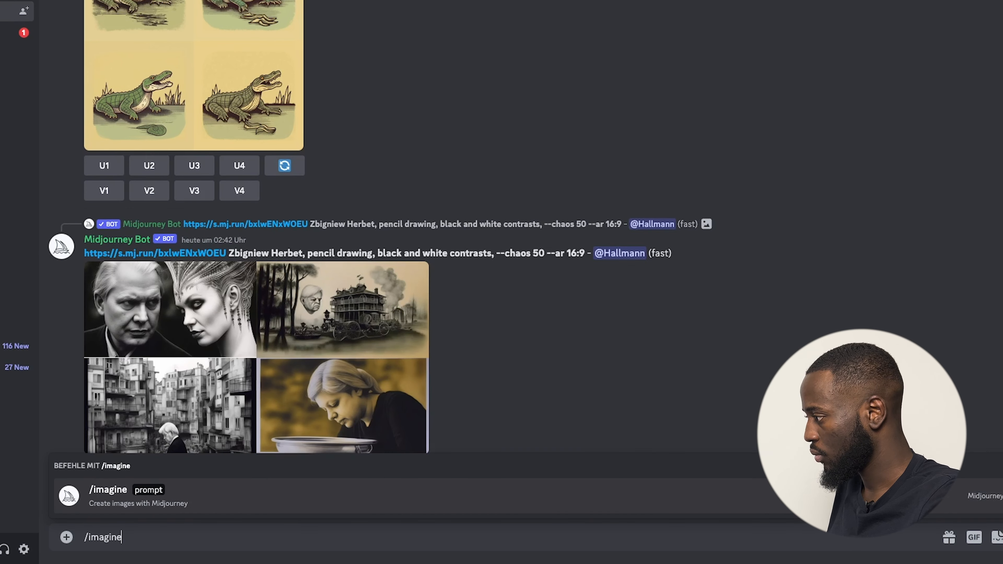
key("Tab")
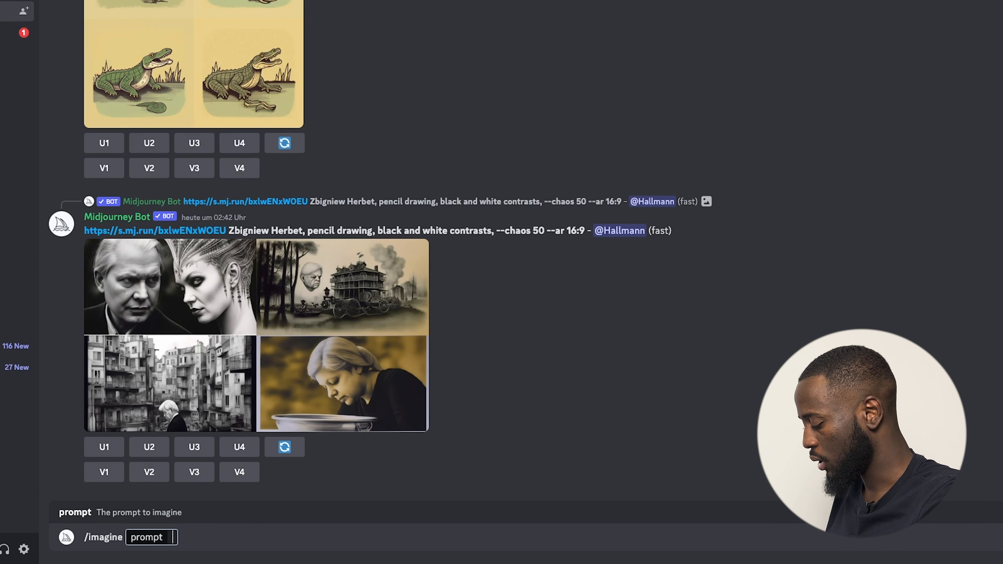
type("a logo")
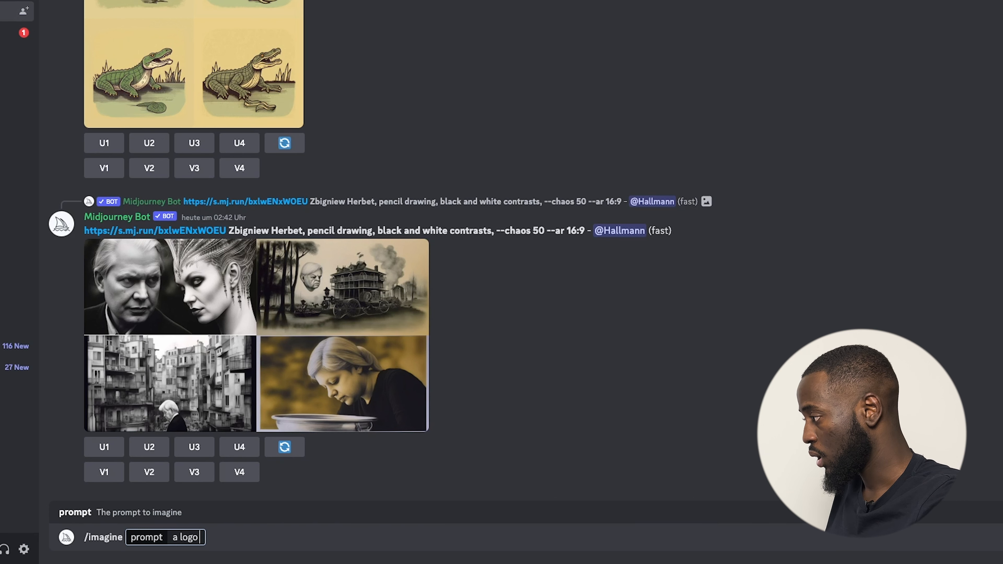
key("BackSpace")
key("BackSpace")
key("BackSpace")
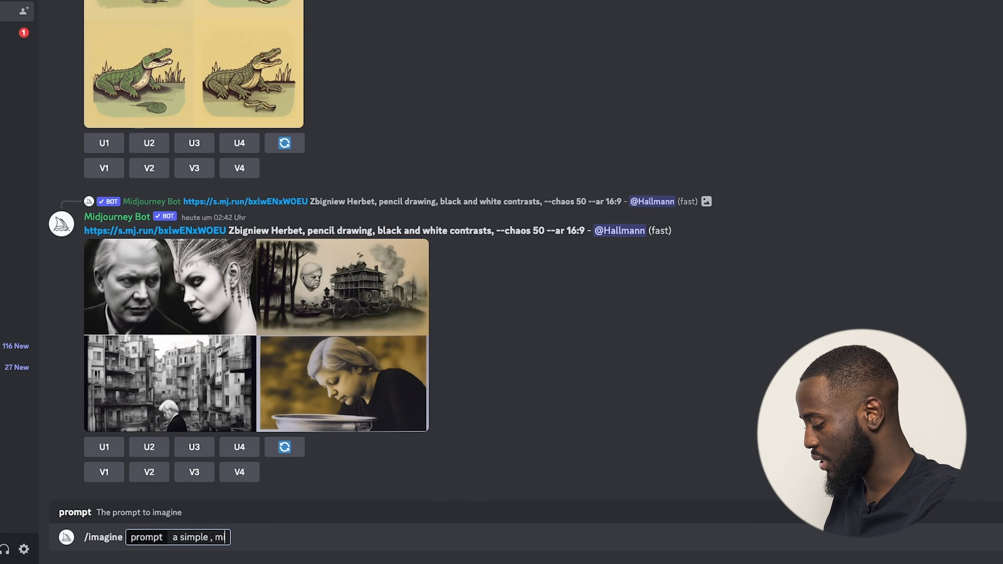
type("ist")
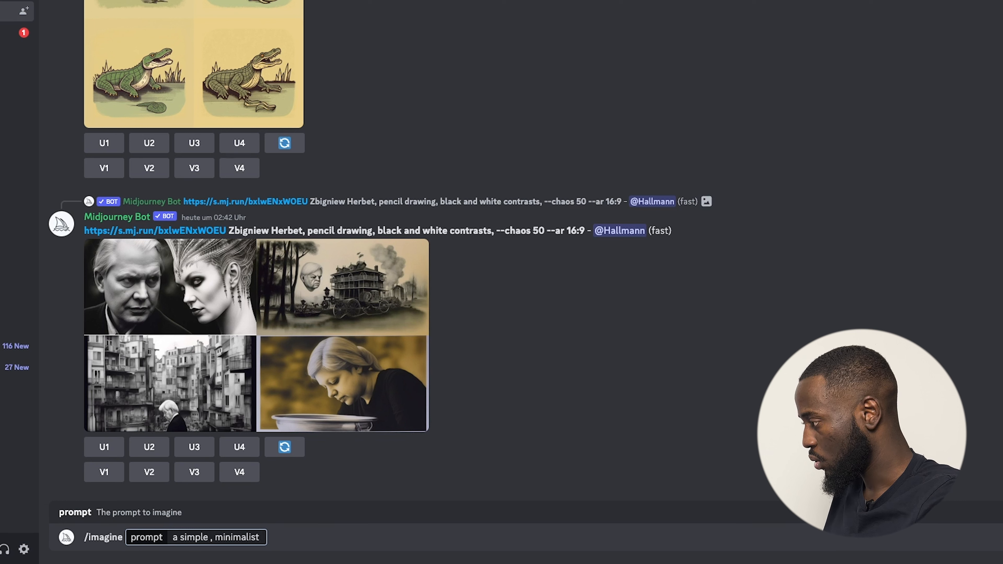
type(" logo , for a")
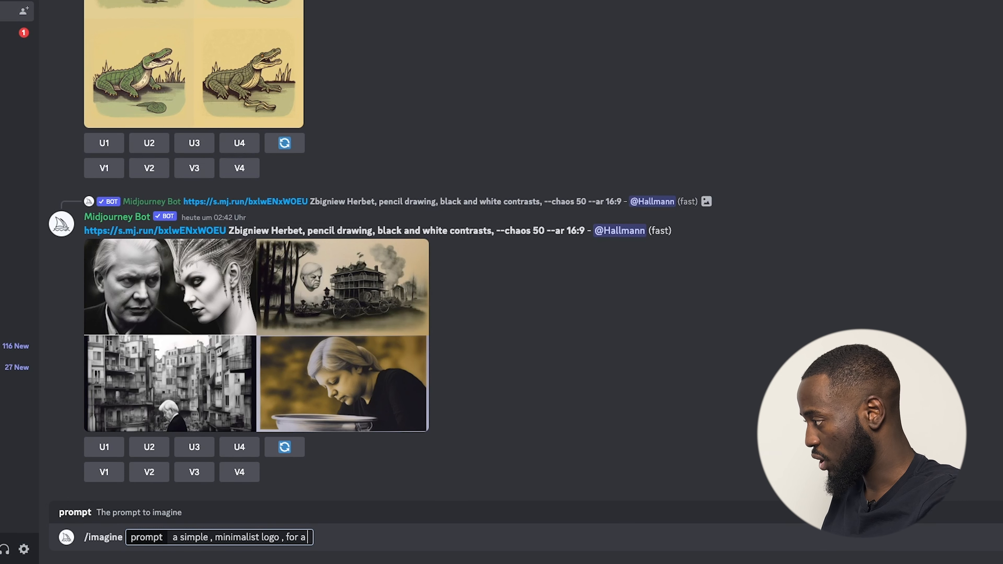
type(" fun")
key("BackSpace")
type("r")
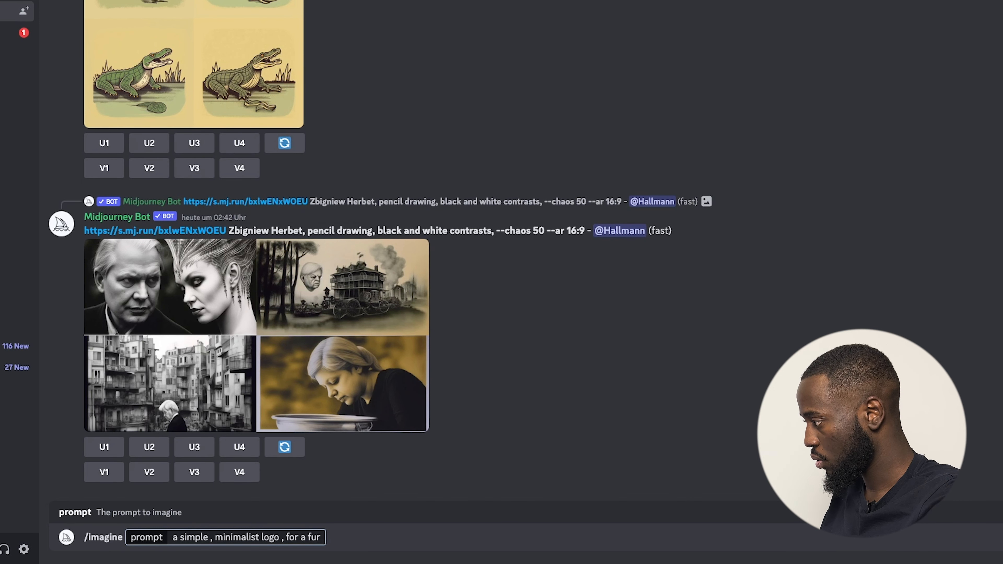
type("niture brand home")
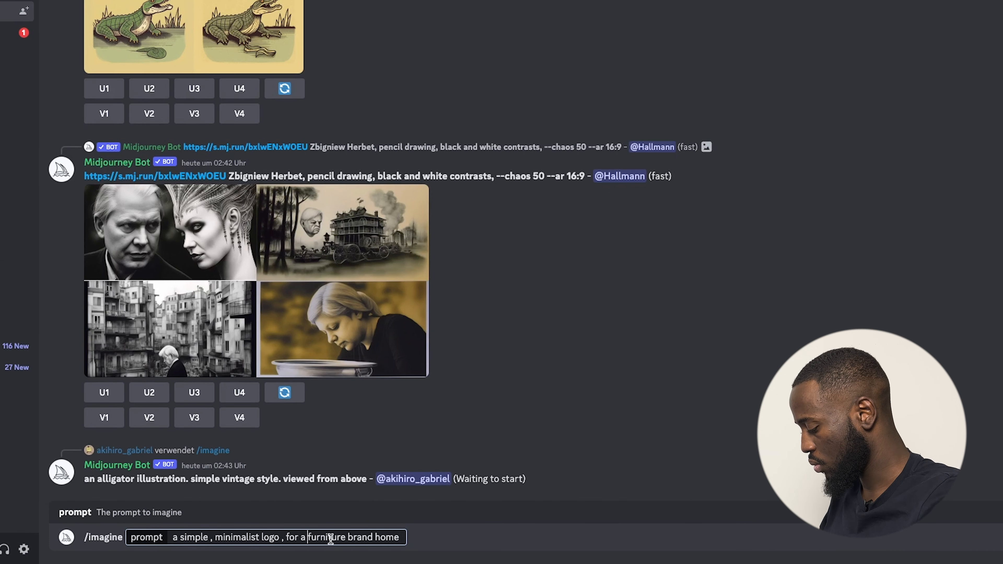
type("lu")
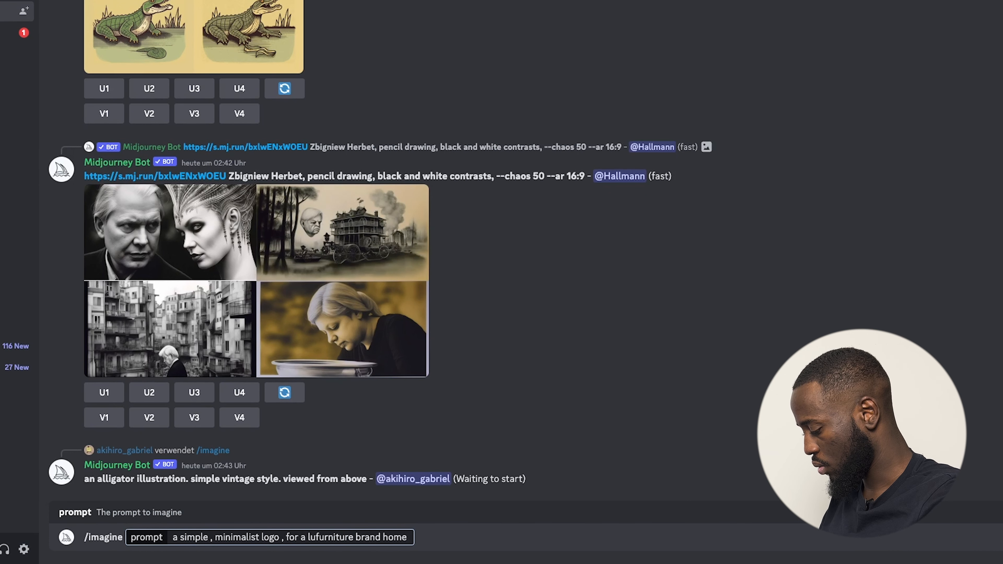
type("xurious")
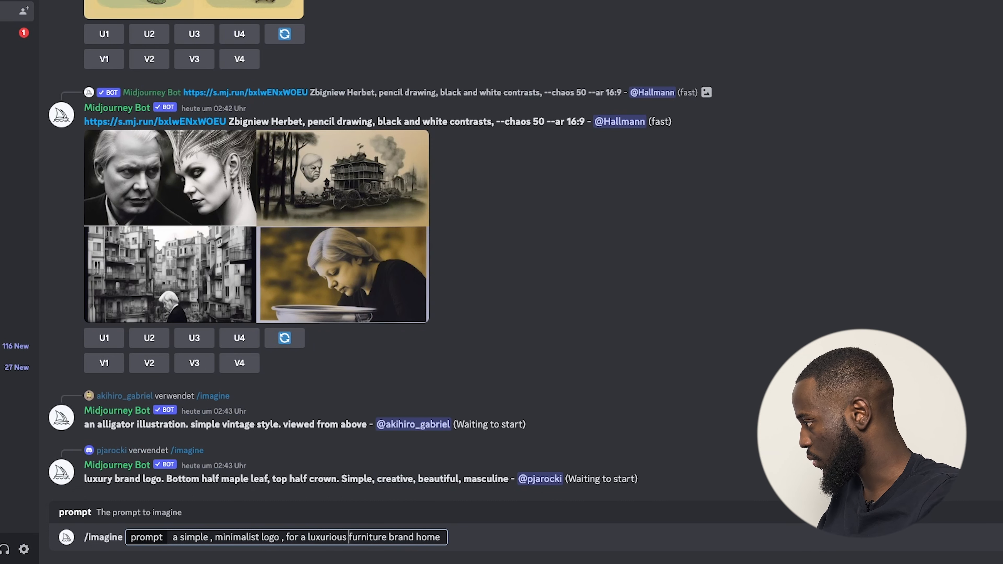
left_click(451, 536)
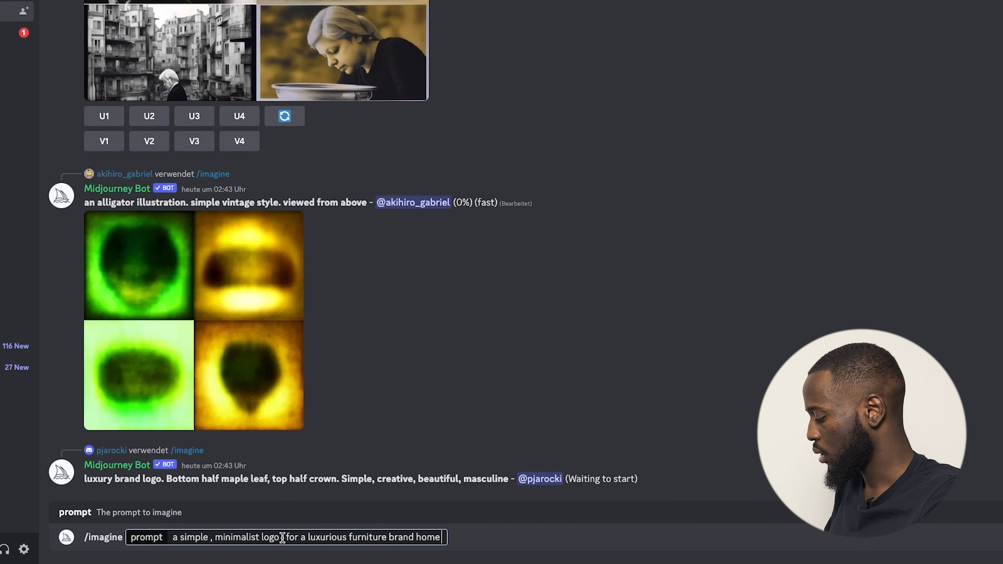
key("Return")
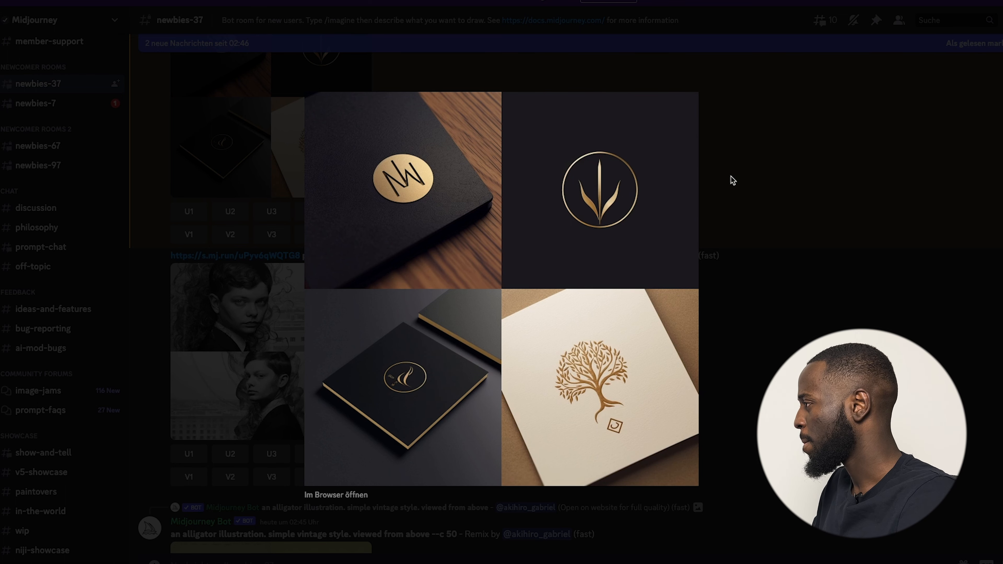
Upscale logo 2, the gold leaves in a circle, and copy it with Bild kopieren.
left_click(810, 183)
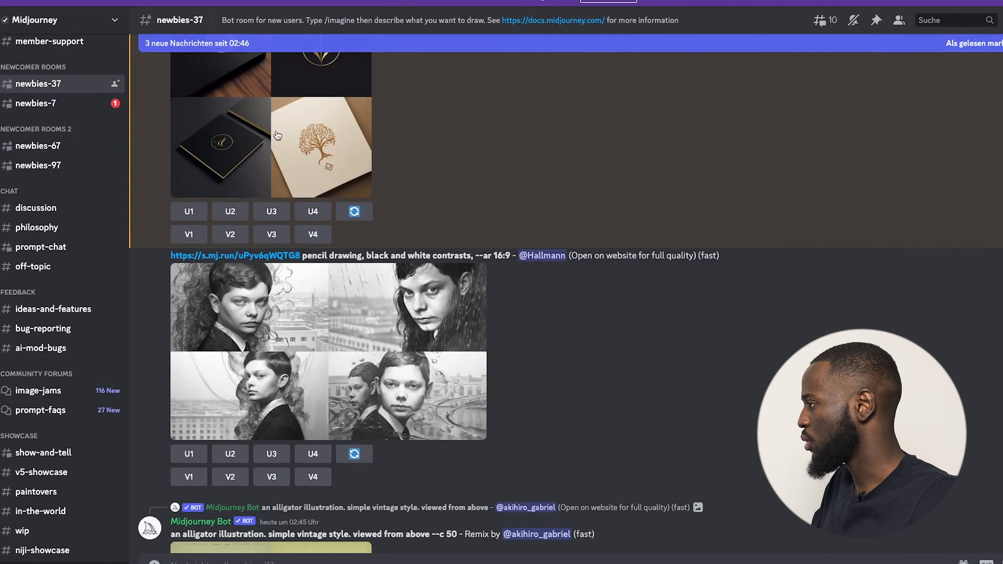
scroll(321, 356, "up", 5)
left_click(313, 270)
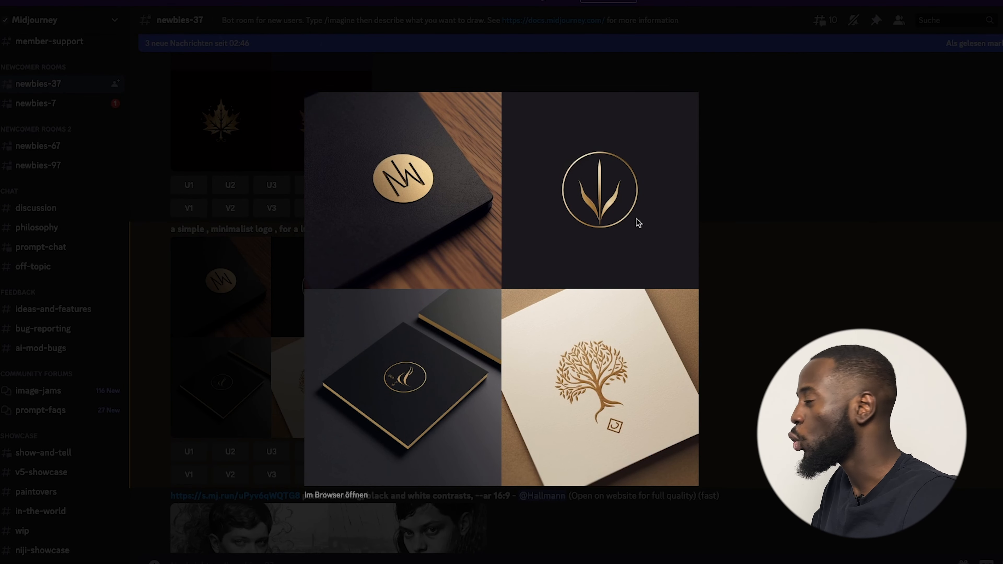
left_click(832, 288)
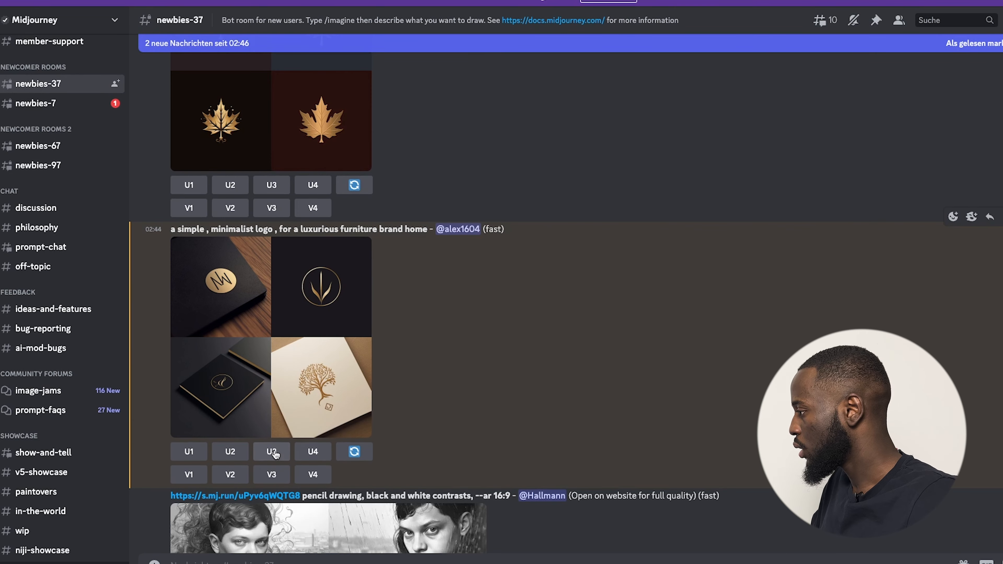
left_click(230, 451)
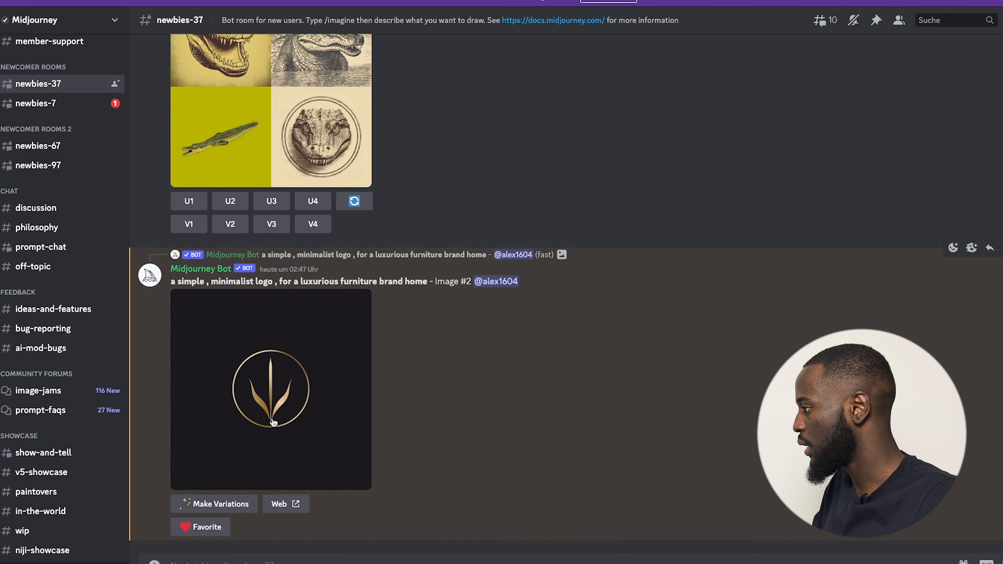
right_click(273, 427)
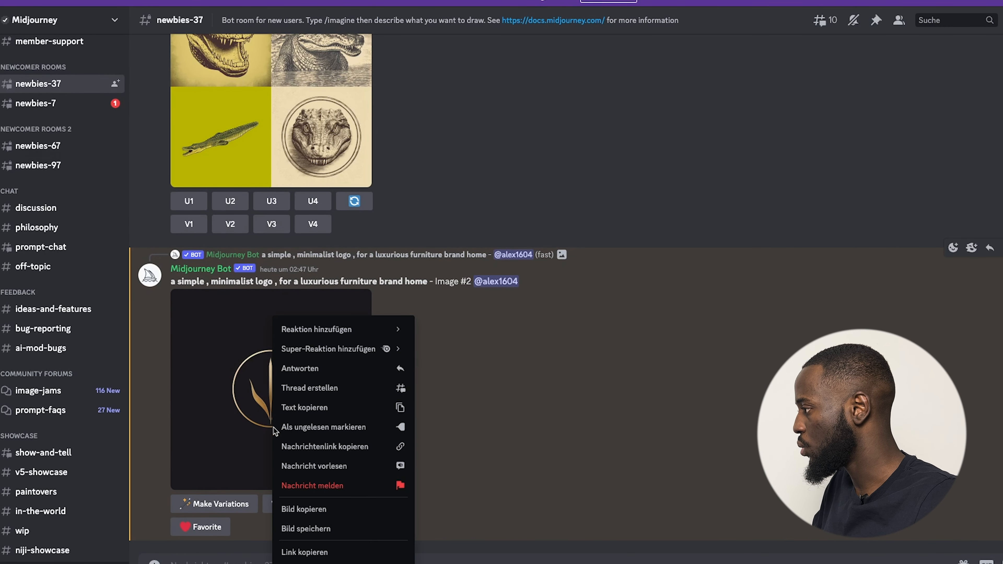
left_click(328, 511)
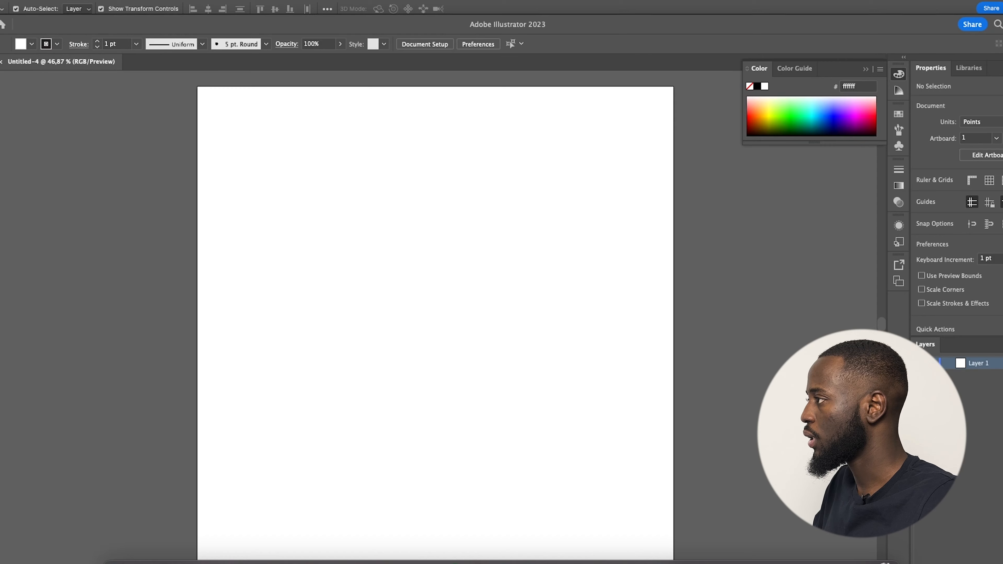
Paste the gold logo, centre and shrink it, fade it to 34% opacity and lock its layer.
scroll(380, 311, "down", 3)
scroll(380, 310, "up", 2)
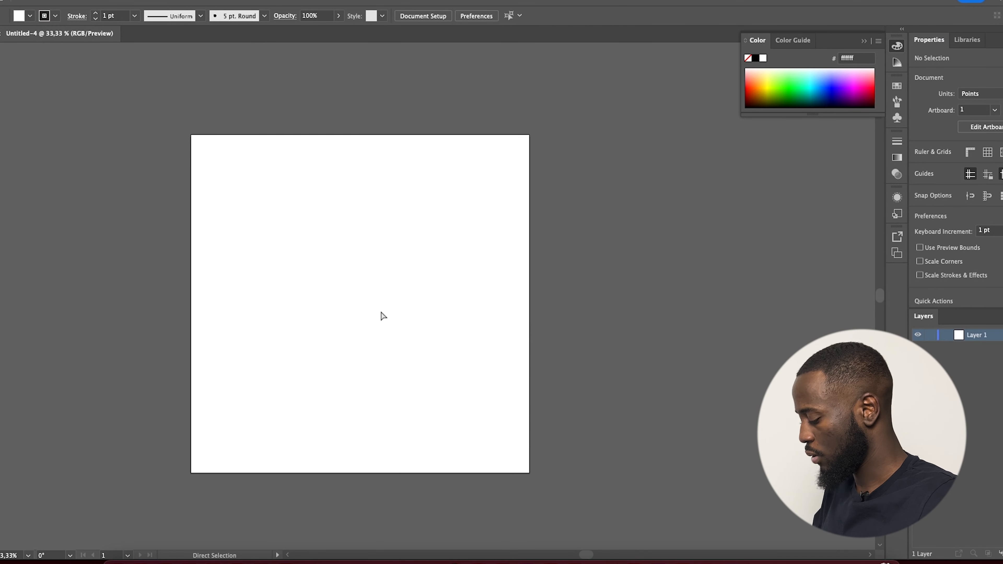
key("ctrl+v")
key("v")
left_click_drag(427, 318, 356, 325)
left_click_drag(534, 478, 489, 473)
left_click_drag(421, 387, 407, 383)
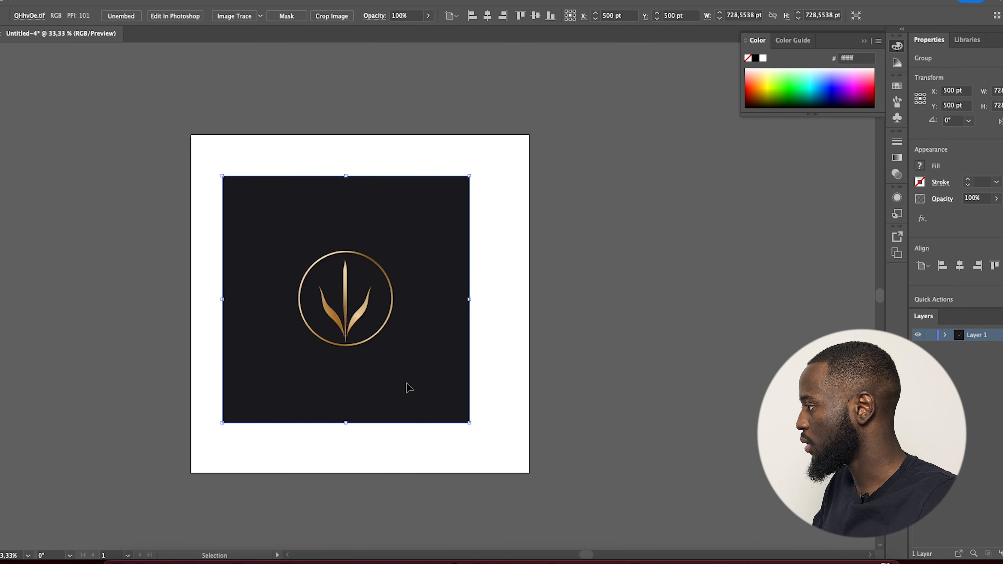
left_click(429, 15)
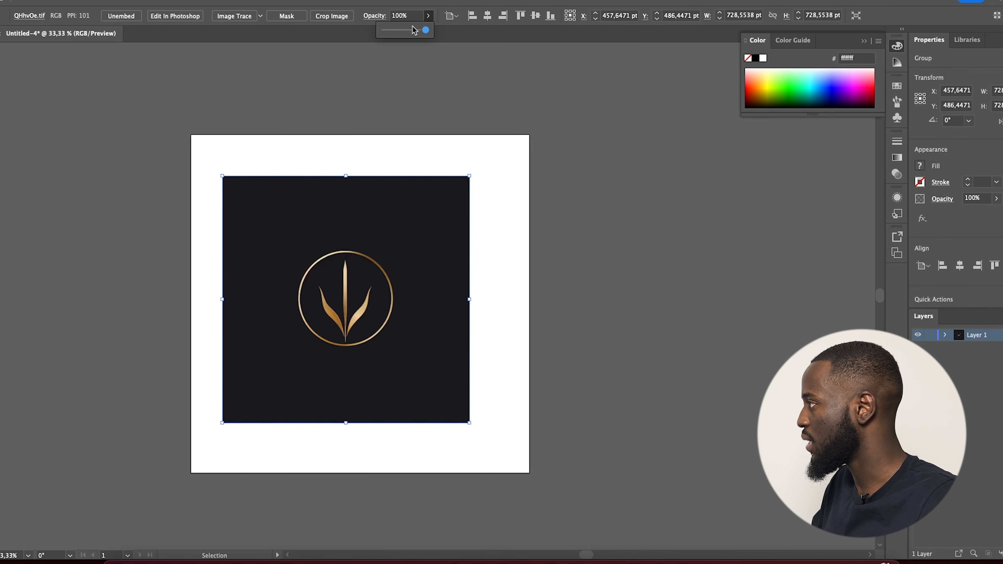
left_click_drag(414, 30, 400, 31)
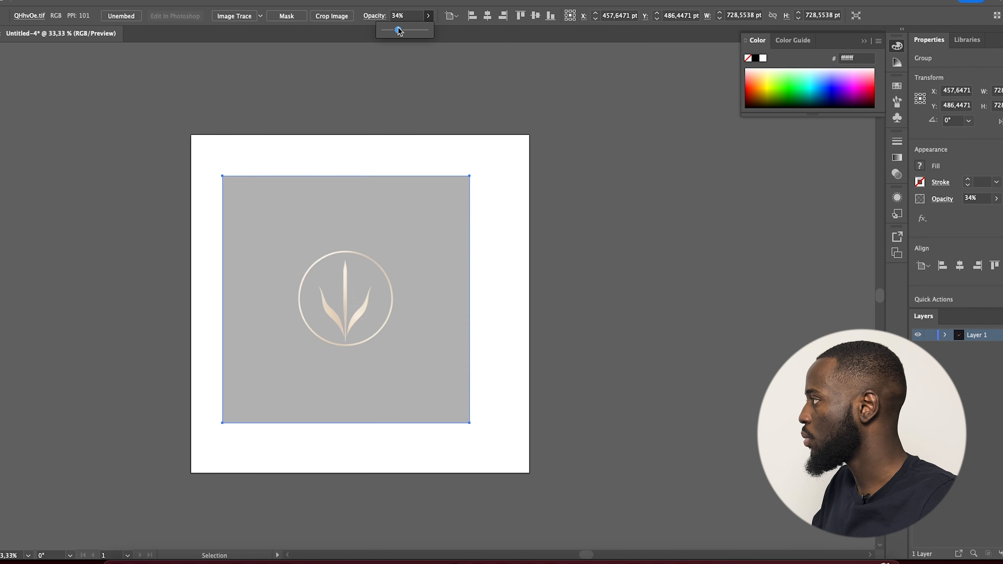
left_click(932, 336)
On a new layer, draw a circle over the logo's ring with a 4 pt black outline.
scroll(385, 301, "up", 4)
scroll(385, 309, "down", 2)
key("super+l")
key("l")
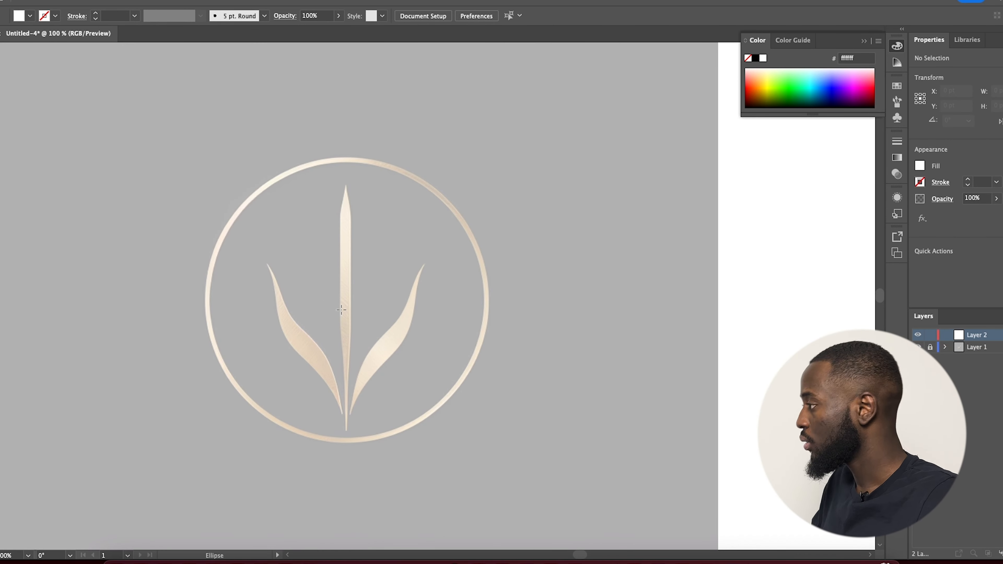
key("super+r")
left_click_drag(343, 303, 480, 444)
key("shift+x")
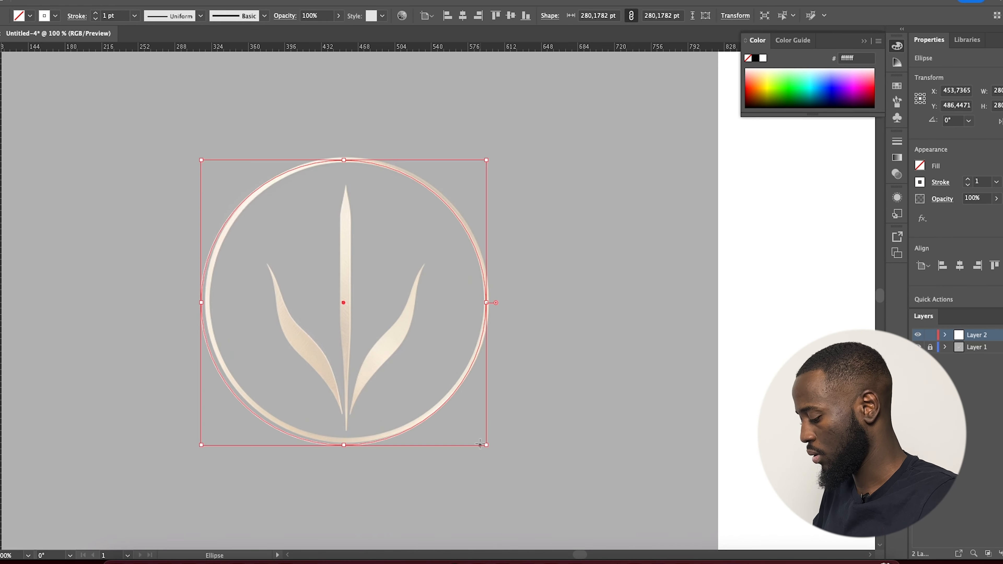
key("v")
left_click(920, 182)
left_click(819, 214)
left_click(509, 254)
triple_click(968, 179)
left_click_drag(479, 254, 483, 252)
left_click(366, 334)
scroll(367, 334, "up", 2)
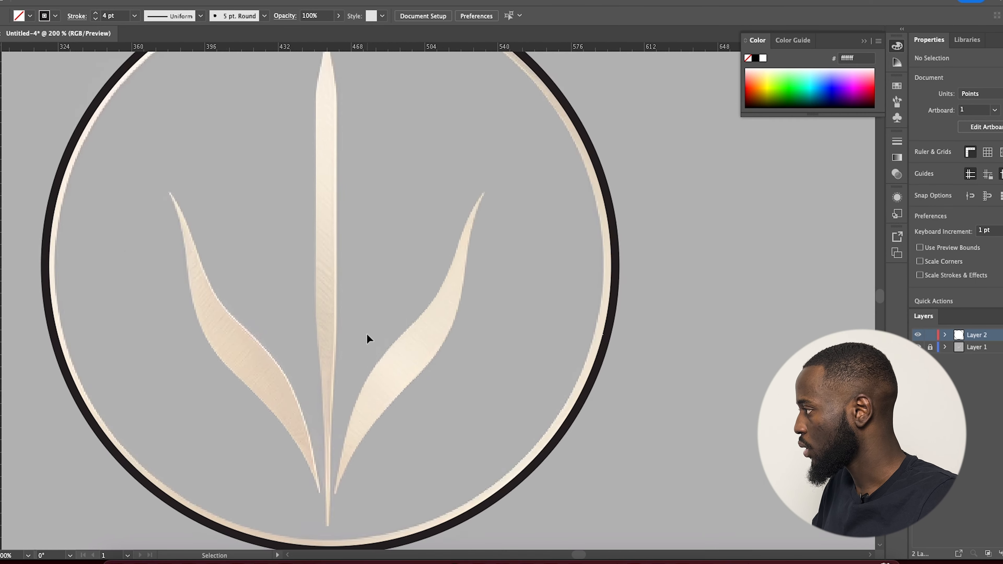
scroll(367, 334, "down", 1)
Trace the central leaf as a closed black-filled path with the Pen tool.
key("p")
left_click(336, 108)
left_click_drag(328, 168, 330, 189)
left_click_drag(333, 373, 338, 407)
key("shift+x")
left_click(338, 477)
left_click_drag(344, 346, 343, 357)
left_click_drag(343, 152, 342, 143)
left_click(337, 107)
Trace the right leaf as a curved black shape with the Pen tool.
left_click(345, 451)
left_click_drag(381, 347, 433, 350)
left_click(456, 226)
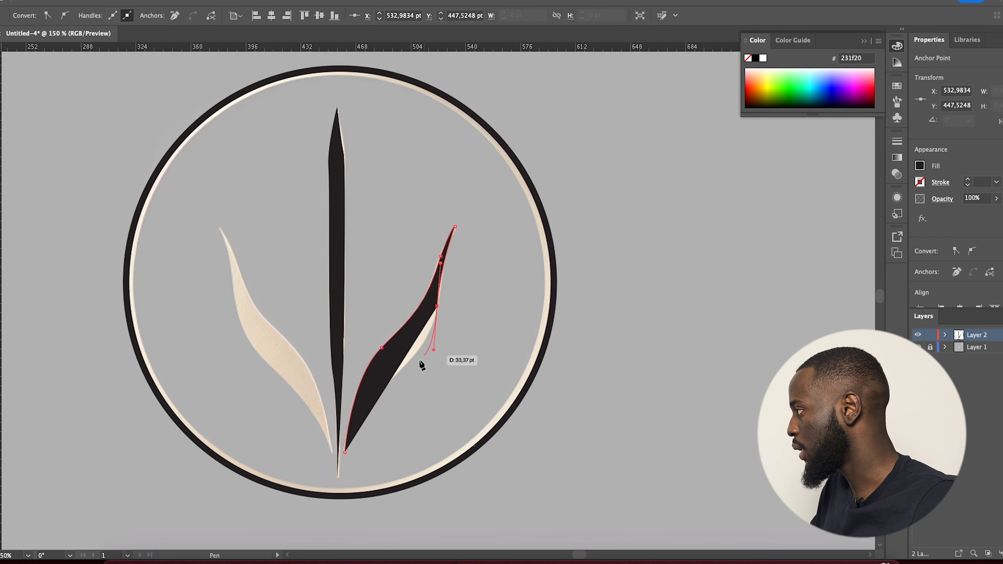
key("shift+x")
left_click_drag(345, 451, 324, 517)
key("v")
scroll(249, 303, "up", 1)
scroll(222, 232, "down", 1)
Duplicate the right leaf, flip it horizontally and place it over the left leaf.
left_click(463, 284)
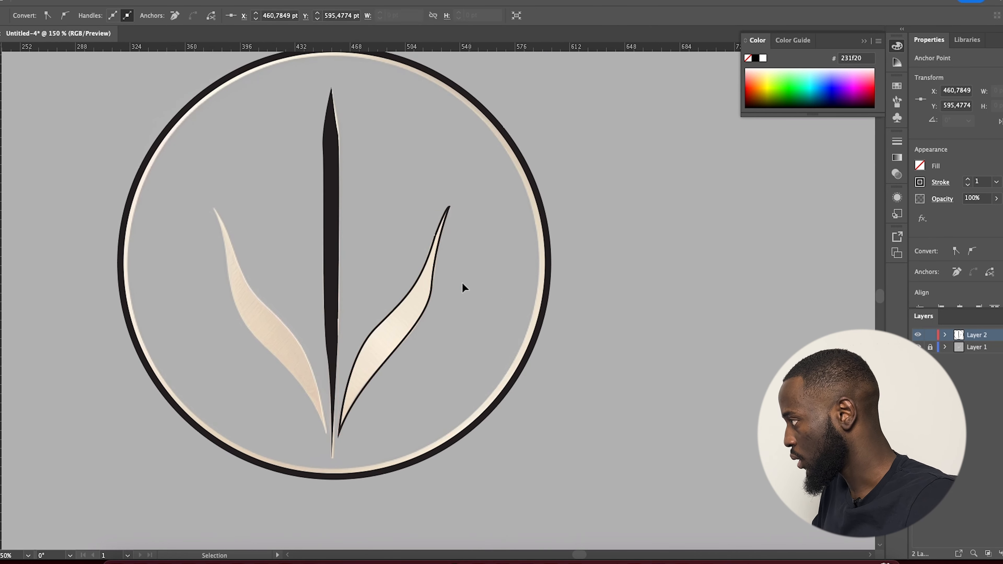
left_click_drag(431, 287, 341, 287)
left_click(307, 315)
left_click(305, 311)
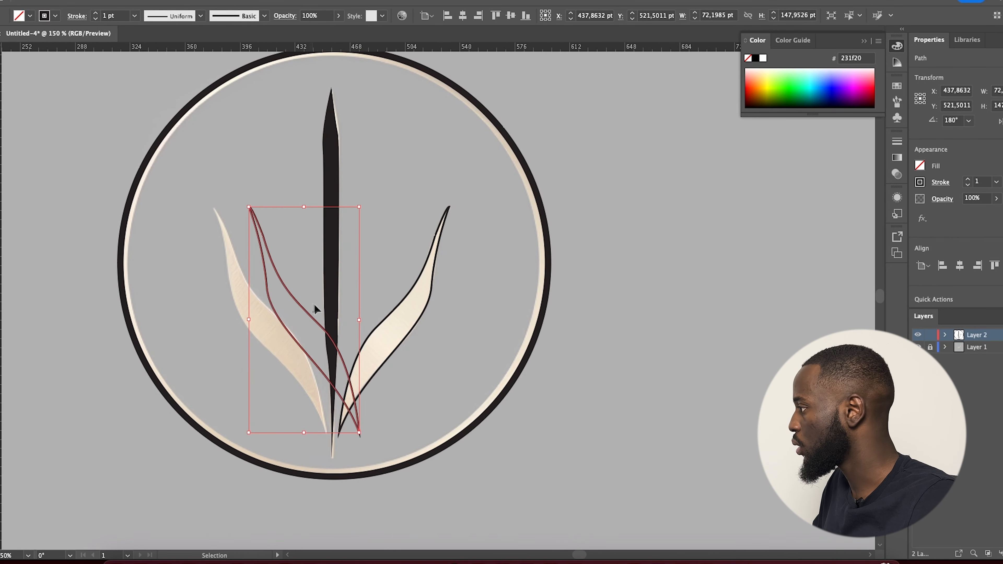
left_click_drag(314, 309, 279, 310)
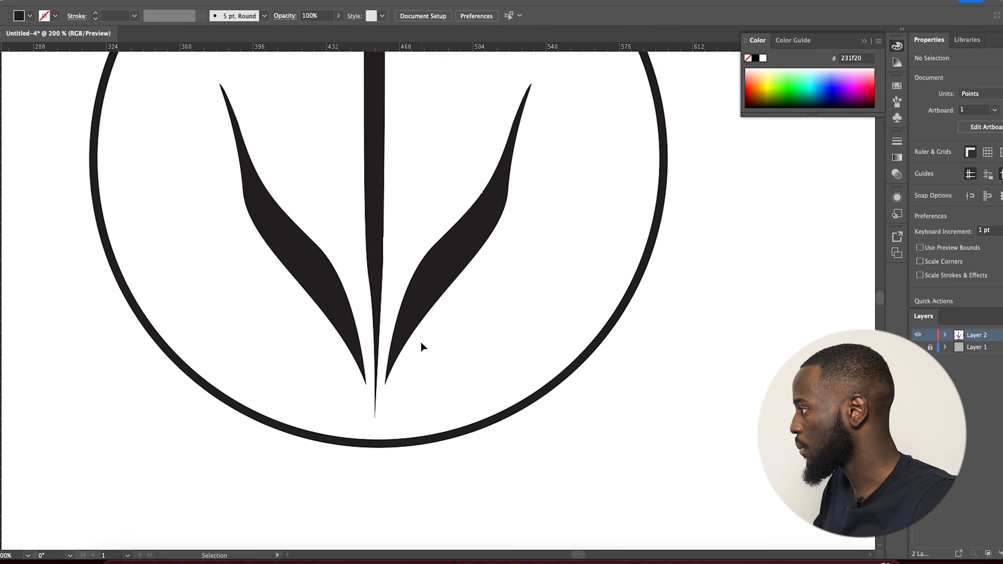
Refine the anchor points and curves of the leaves and the central stem.
key("a")
left_click(337, 281)
left_click(460, 239)
scroll(507, 204, "up", 1)
left_click(507, 194)
left_click_drag(503, 268, 503, 268)
scroll(391, 281, "down", 1)
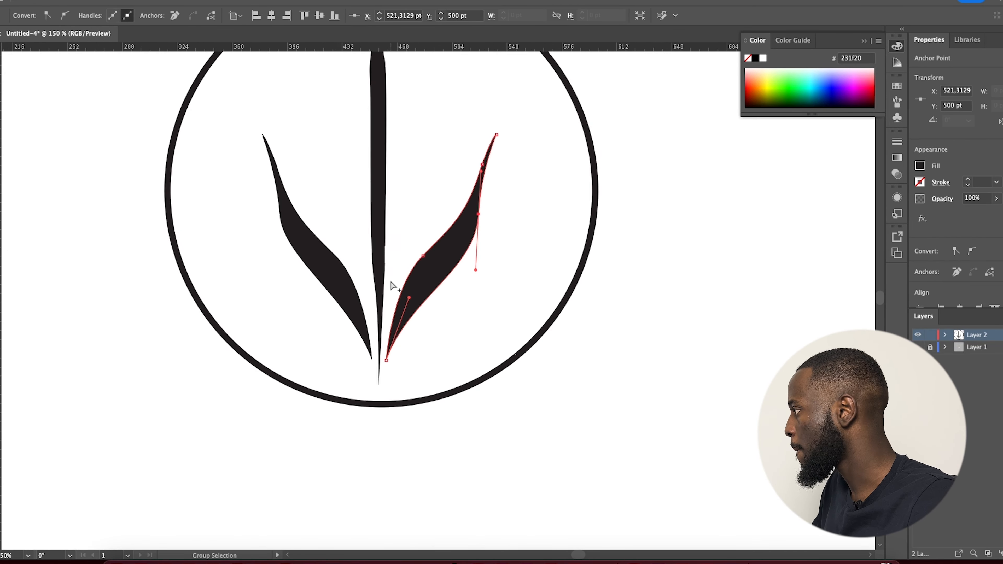
scroll(391, 282, "up", 5)
left_click(375, 200)
left_click(380, 203)
left_click_drag(381, 226, 351, 247)
left_click(350, 205)
left_click(297, 244)
scroll(297, 244, "down", 2)
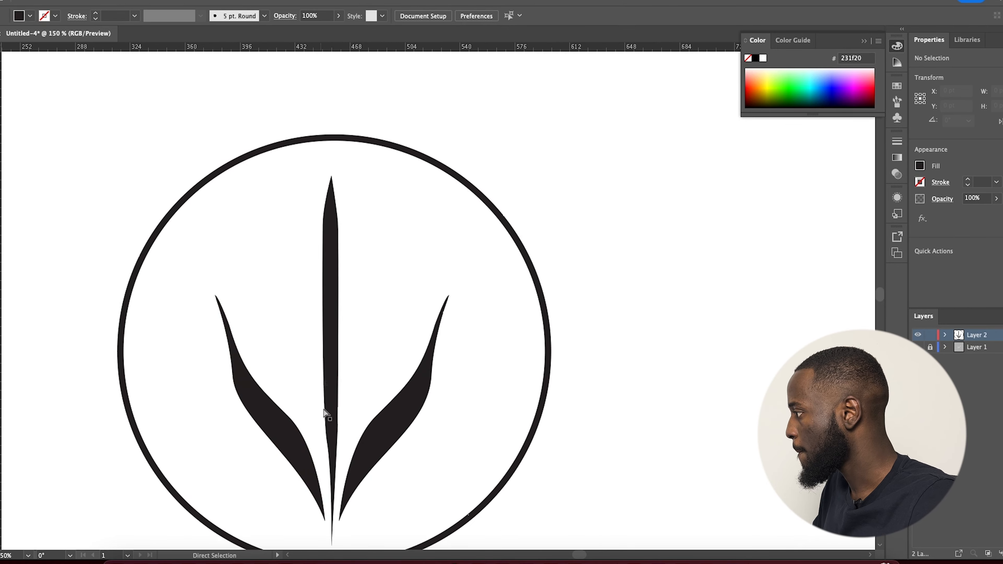
scroll(324, 411, "down", 2)
Enlarge the three leaves slightly inside the ring, then select all the finished artwork.
key("v")
scroll(361, 447, "up", 1)
left_click(444, 402)
left_click(450, 402)
scroll(385, 396, "down", 1)
scroll(339, 411, "up", 1)
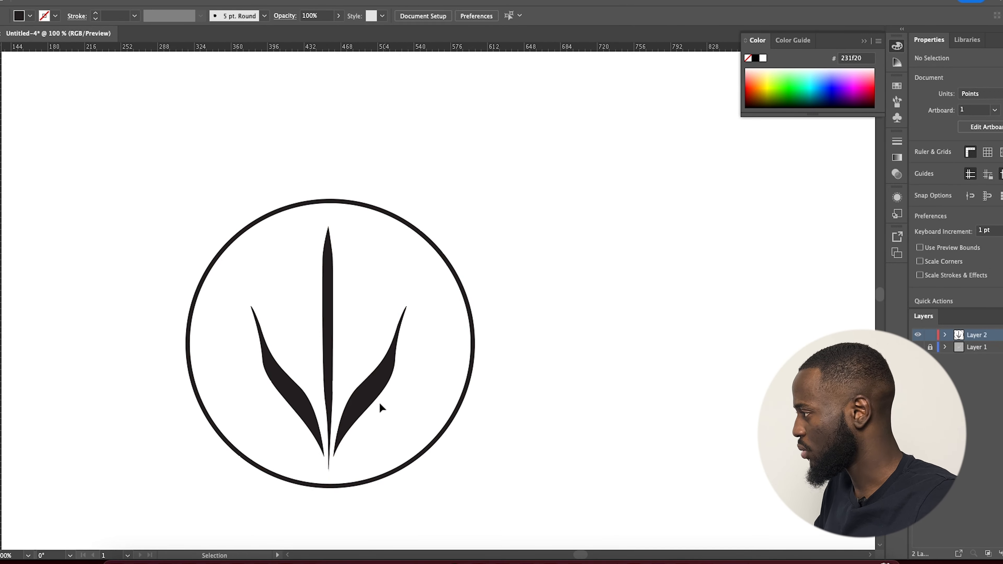
left_click_drag(339, 438, 337, 440)
scroll(443, 334, "down", 1)
left_click(463, 335)
left_click(968, 181)
left_click_drag(327, 302, 422, 429)
left_click(450, 444)
scroll(379, 391, "down", 2)
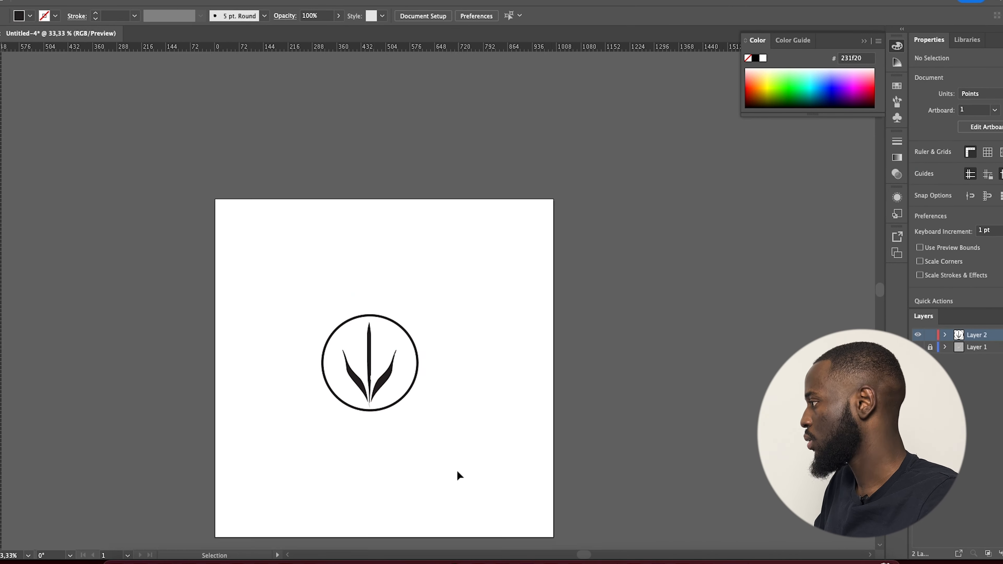
scroll(458, 476, "up", 1)
key("ctrl+a")
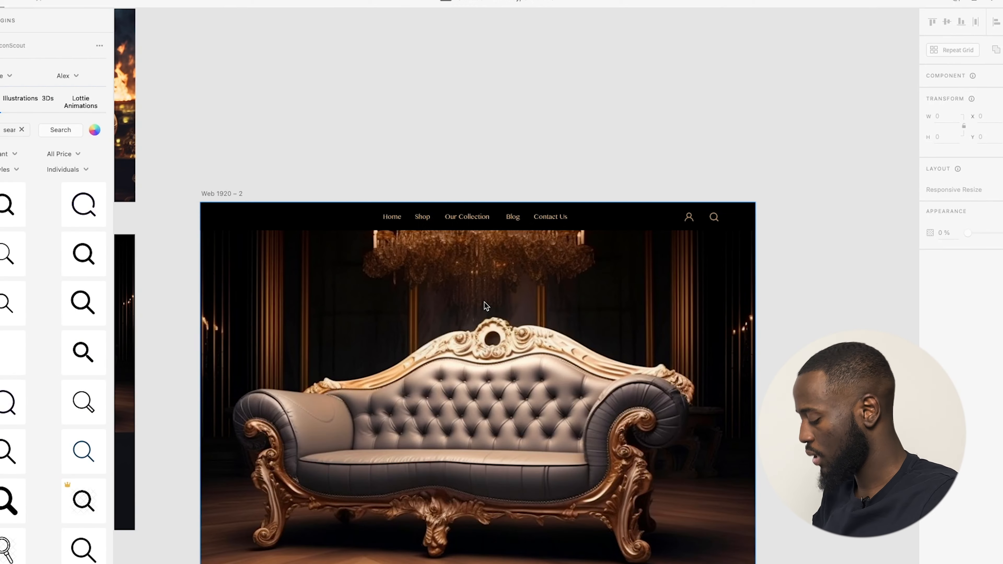
Paste the traced logo into the landing page and shrink it into the header's left side.
key("super+v")
left_click(551, 332)
left_click(549, 329)
left_click_drag(559, 343, 289, 259)
left_click(290, 213)
Zoom in to check the header logo, then select the sofa hero section group.
scroll(289, 214, "up", 3)
scroll(289, 257, "up", 2)
scroll(289, 256, "down", 1)
left_click(288, 256)
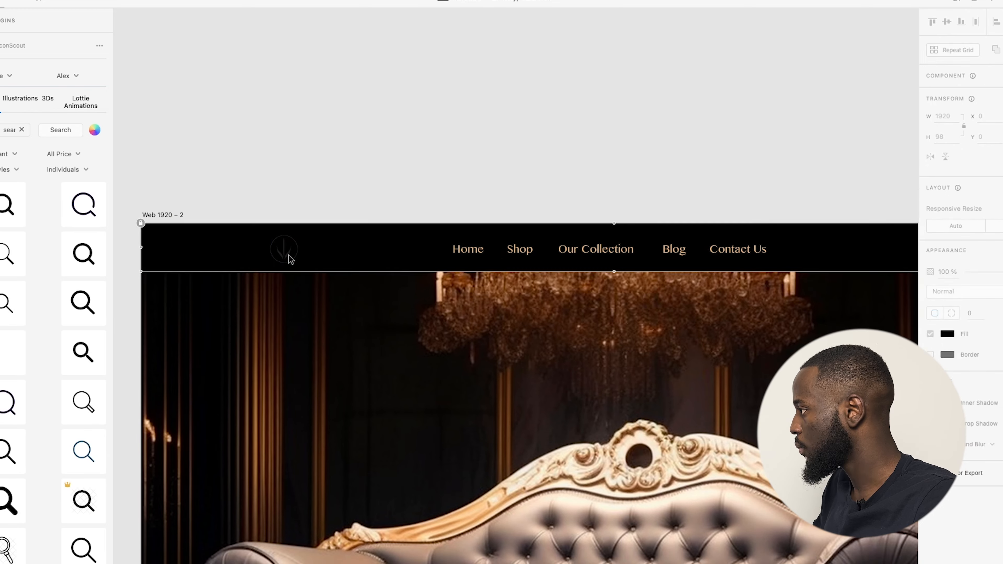
scroll(463, 253, "up", 5)
scroll(457, 162, "down", 6)
scroll(246, 237, "up", 4)
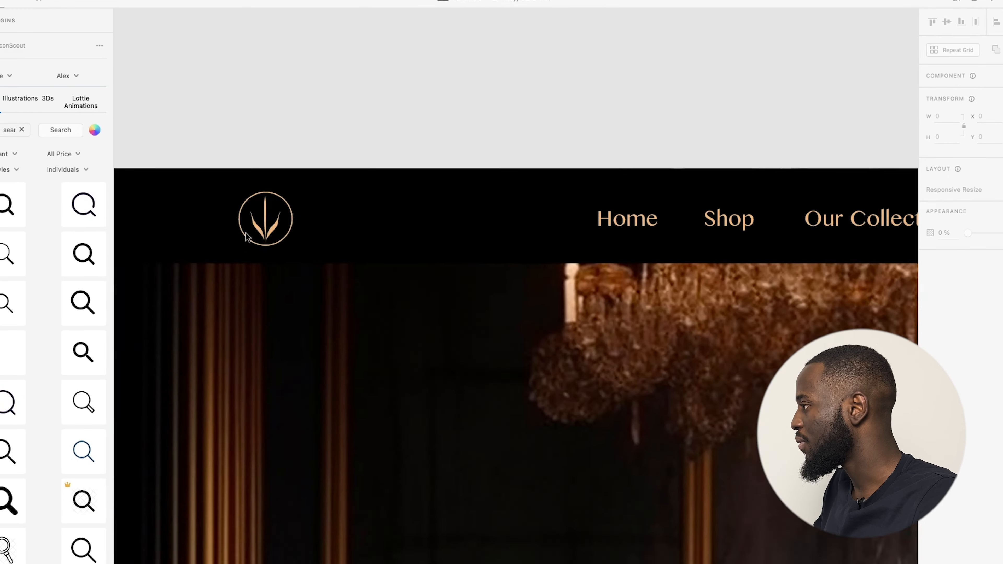
scroll(245, 236, "up", 4)
left_click(338, 242)
double_click(338, 242)
scroll(337, 242, "down", 5)
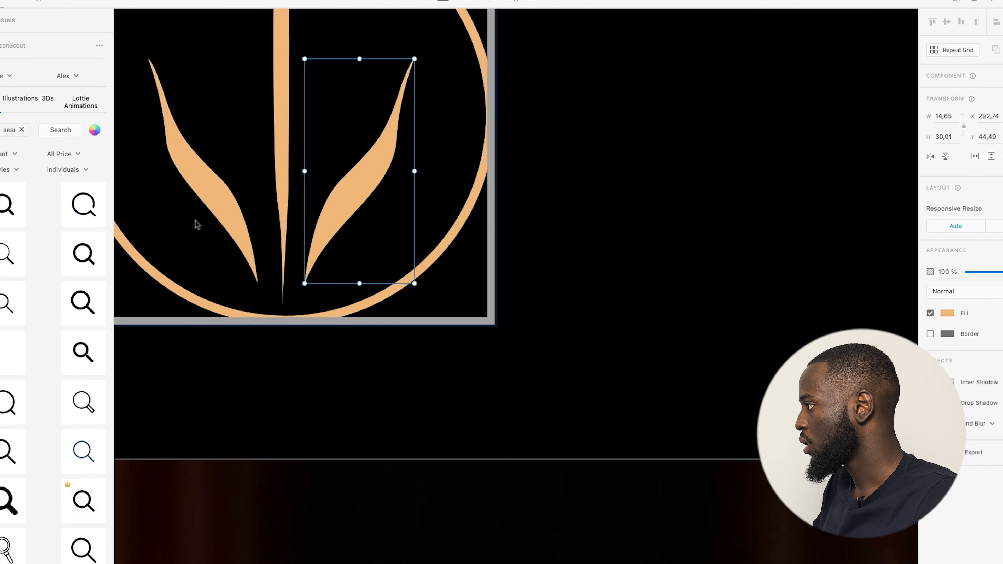
scroll(455, 222, "down", 6)
left_click(642, 169)
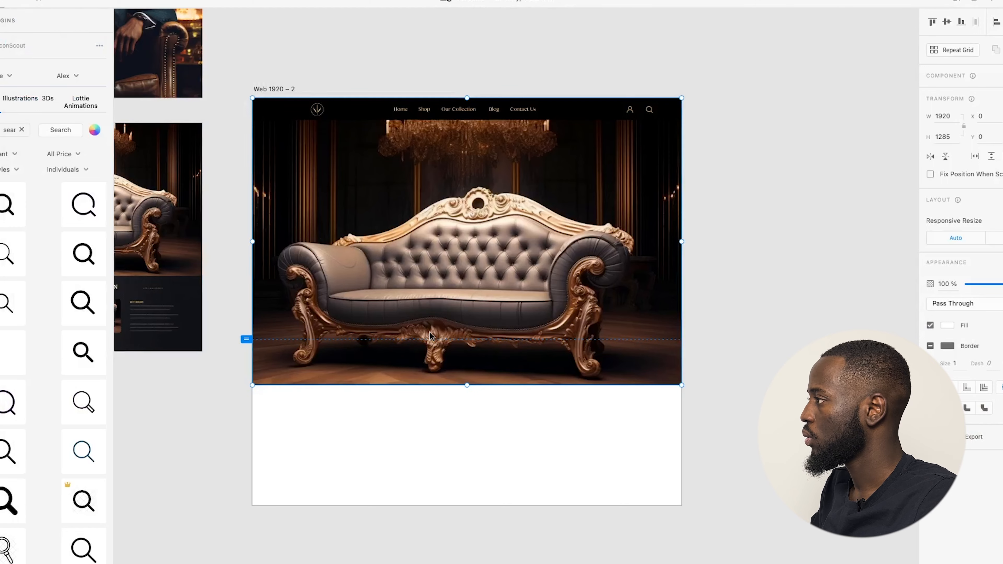
Zoom in and out over the Web 1920 – 2 artboard, then switch to another full-screen space.
scroll(521, 399, "down", 3)
scroll(529, 403, "down", 2)
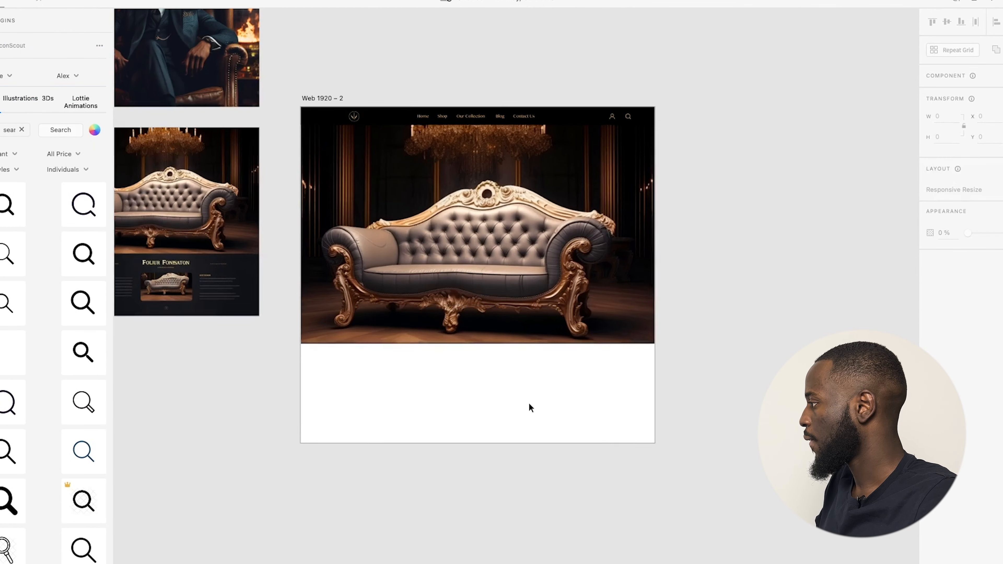
scroll(540, 399, "down", 1)
scroll(640, 316, "up", 3)
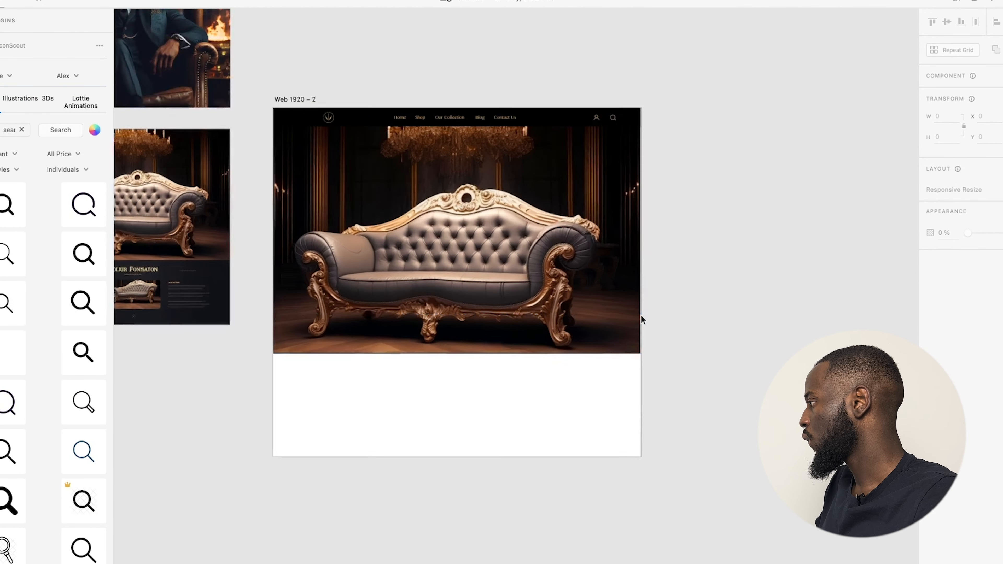
scroll(629, 306, "down", 2)
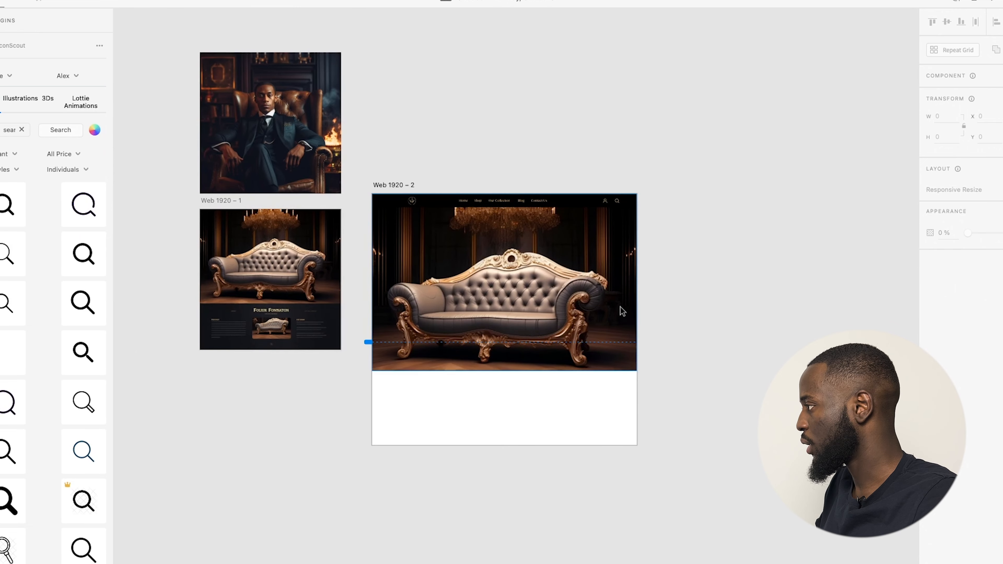
scroll(624, 306, "up", 3)
scroll(618, 313, "down", 2)
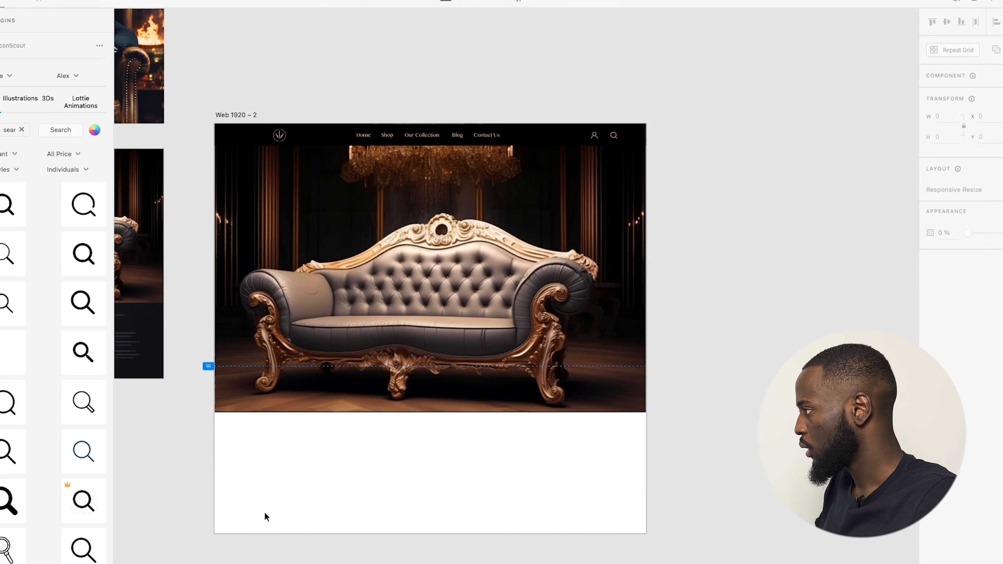
key("ctrl+Left")
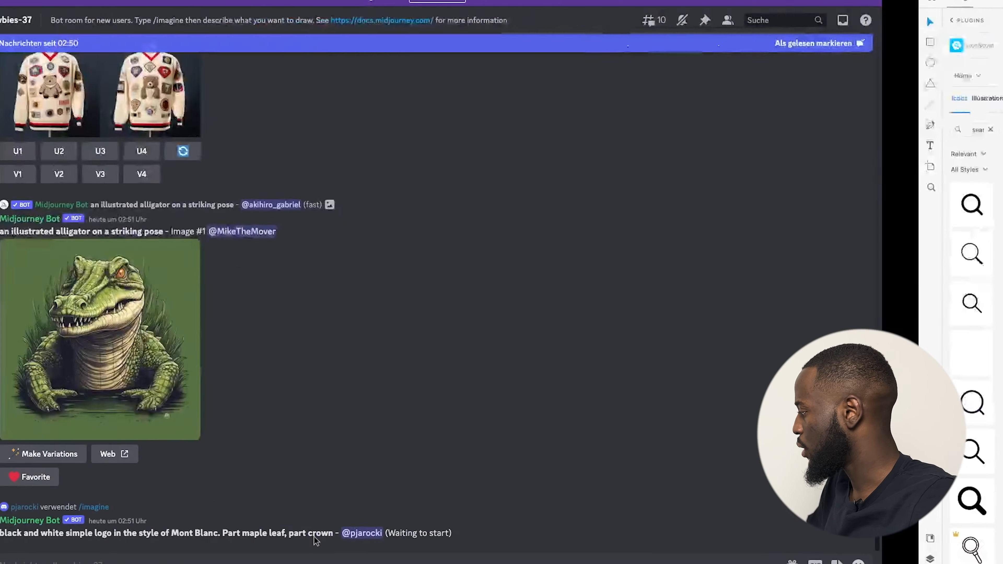
Ask ChatGPT 'Create for me a headline for the website' and select the 'Experience Timeless Elegance…' reply.
key("ctrl+Right")
key("ctrl+Right")
left_click(316, 540)
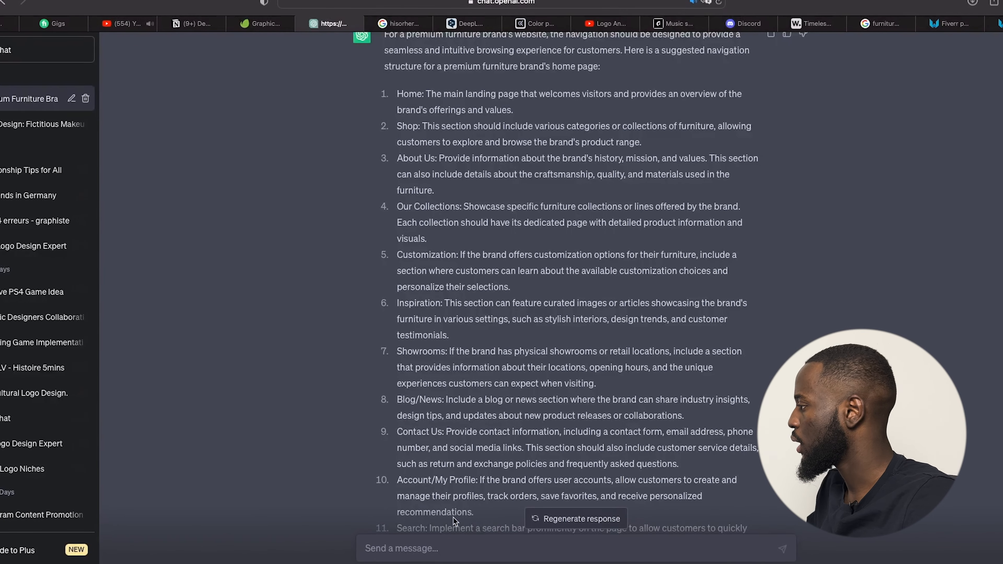
scroll(330, 376, "down", 5)
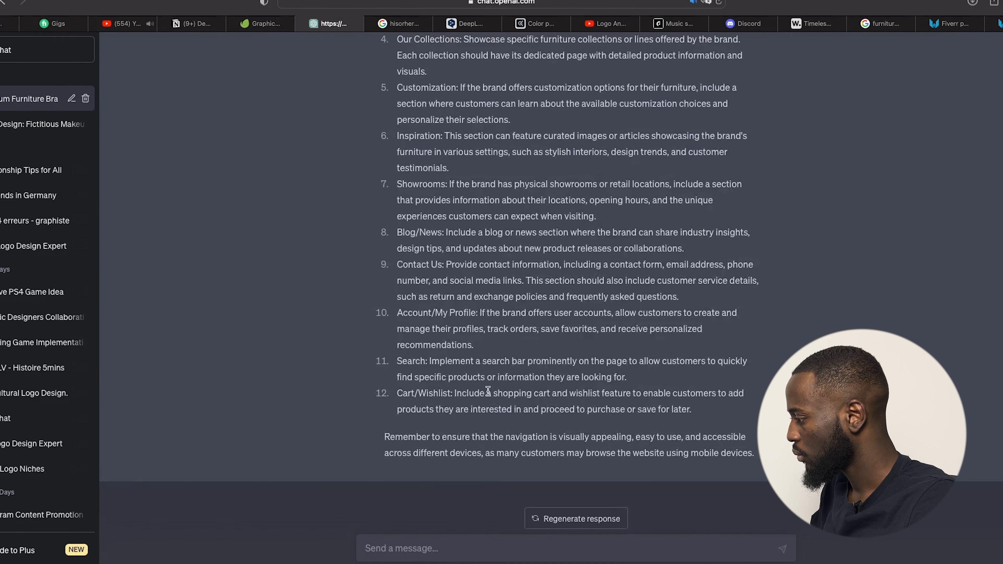
type("Create for me ")
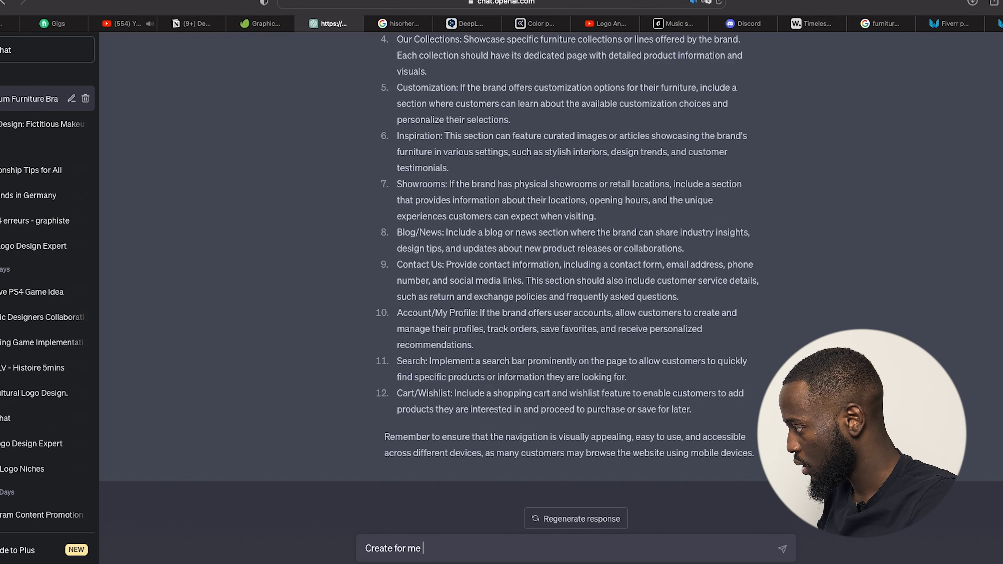
type("a headlin")
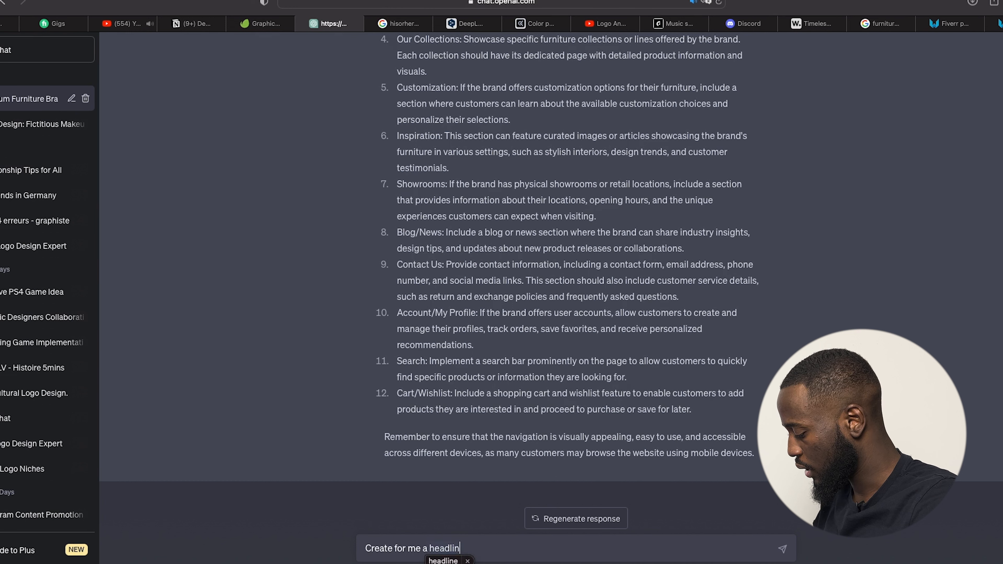
type("e for the")
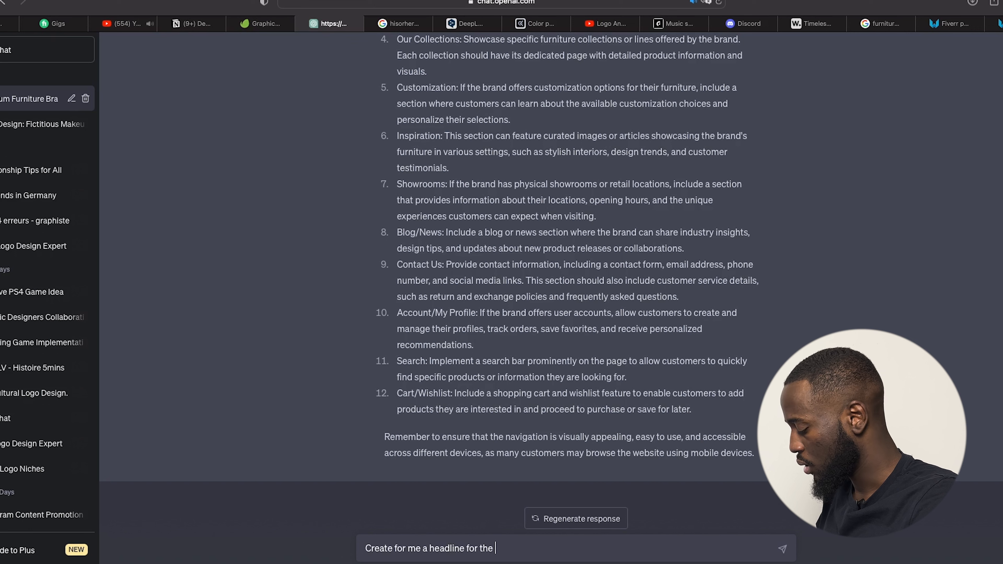
type(" website")
key("Return")
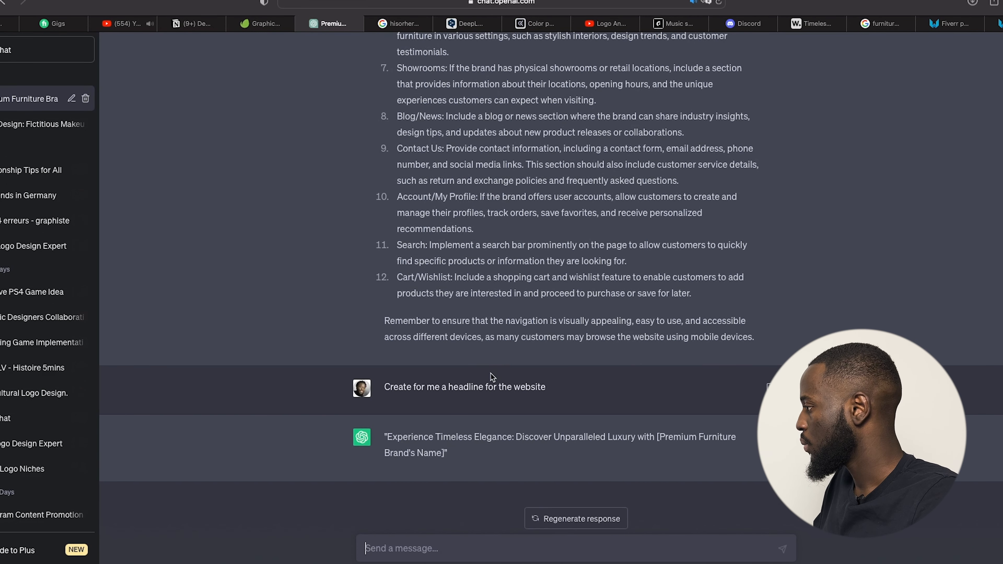
left_click_drag(387, 436, 663, 438)
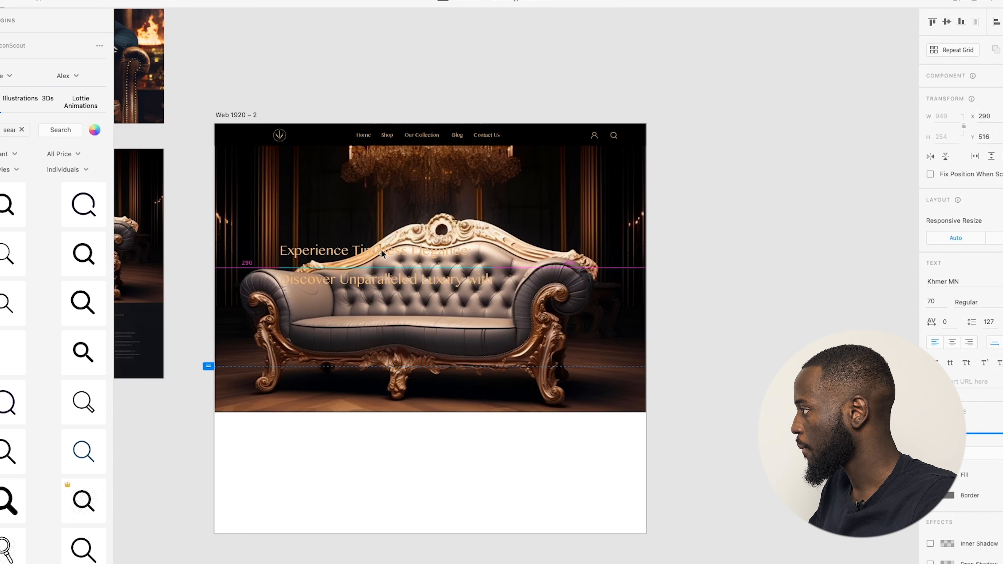
left_click_drag(381, 254, 382, 222)
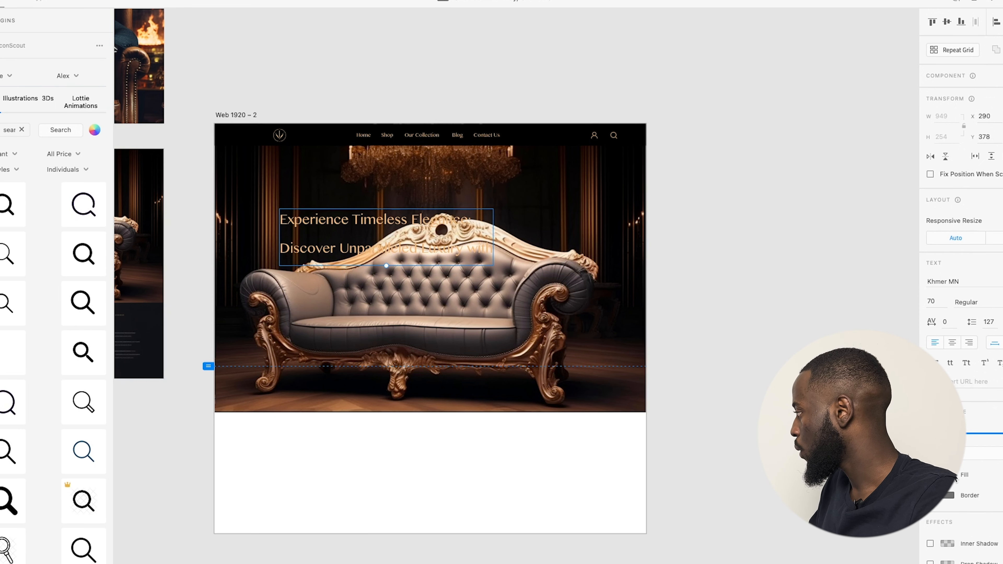
Change the hero headline colour from gold to white.
left_click_drag(849, 399, 742, 345)
left_click(739, 231)
left_click(350, 223)
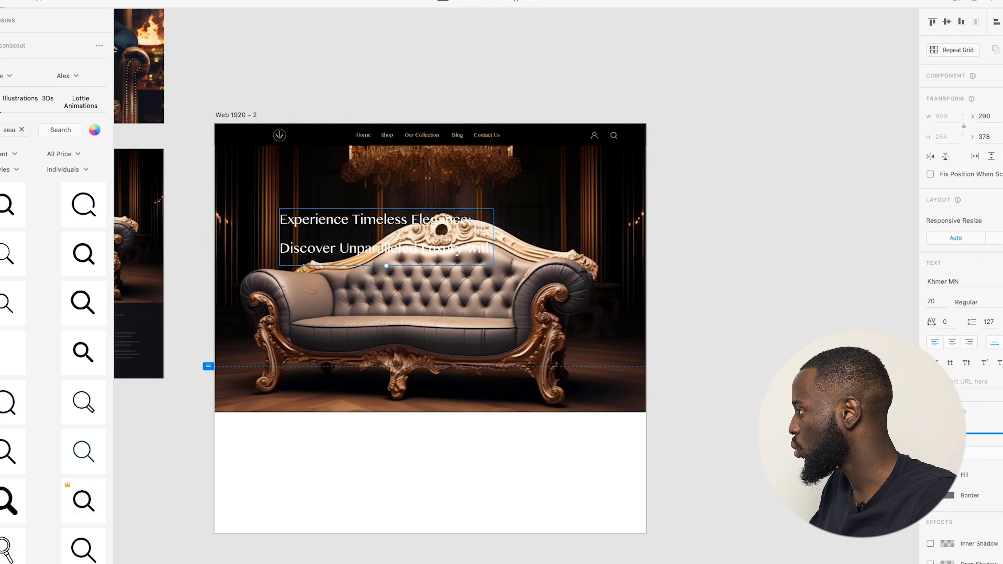
Set the headline to Roboto Medium at size 100 and shift it left.
left_click(948, 281)
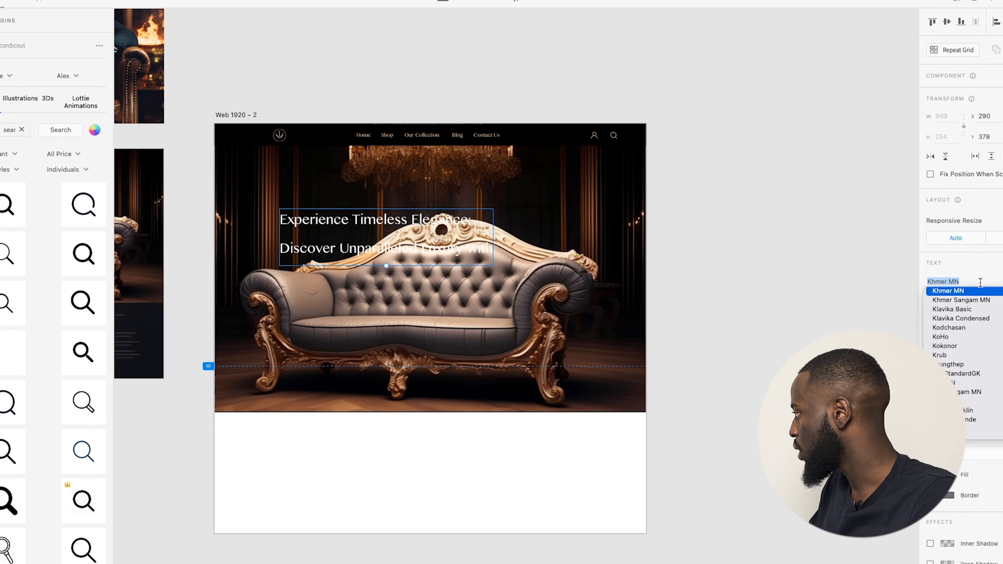
type("Roboto")
key("Return")
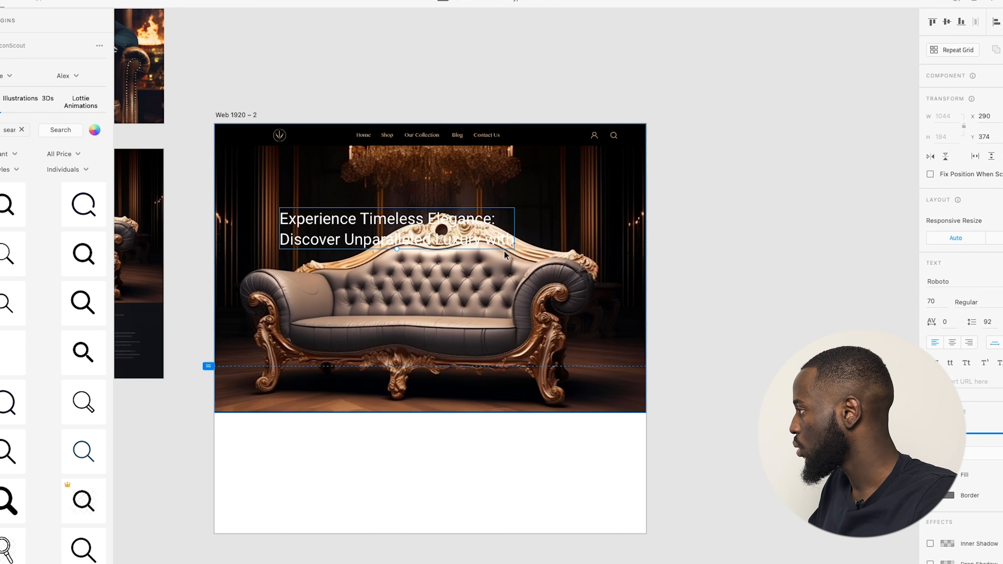
left_click(931, 301)
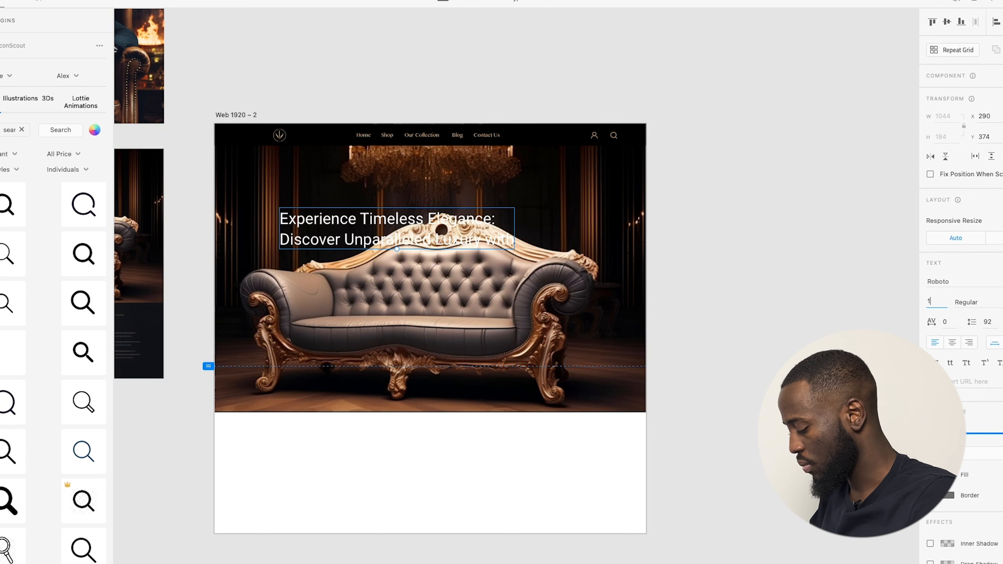
type("100")
left_click_drag(454, 222, 411, 221)
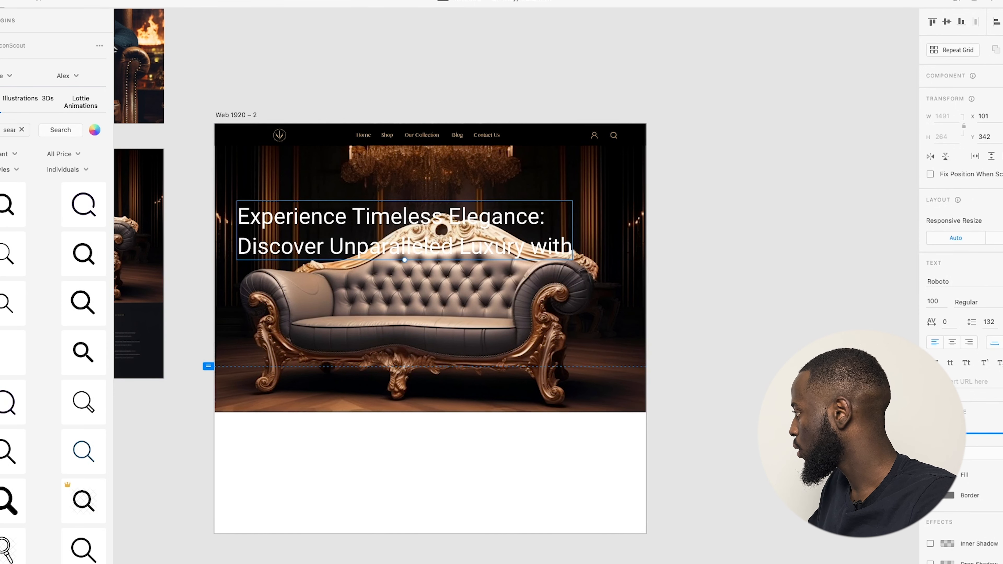
left_click(966, 302)
left_click(969, 341)
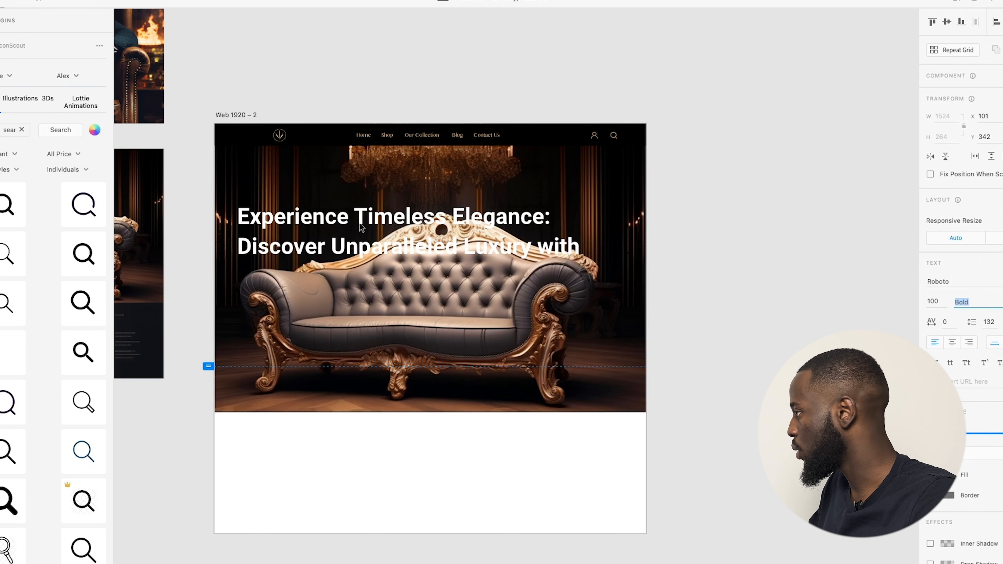
left_click(995, 303)
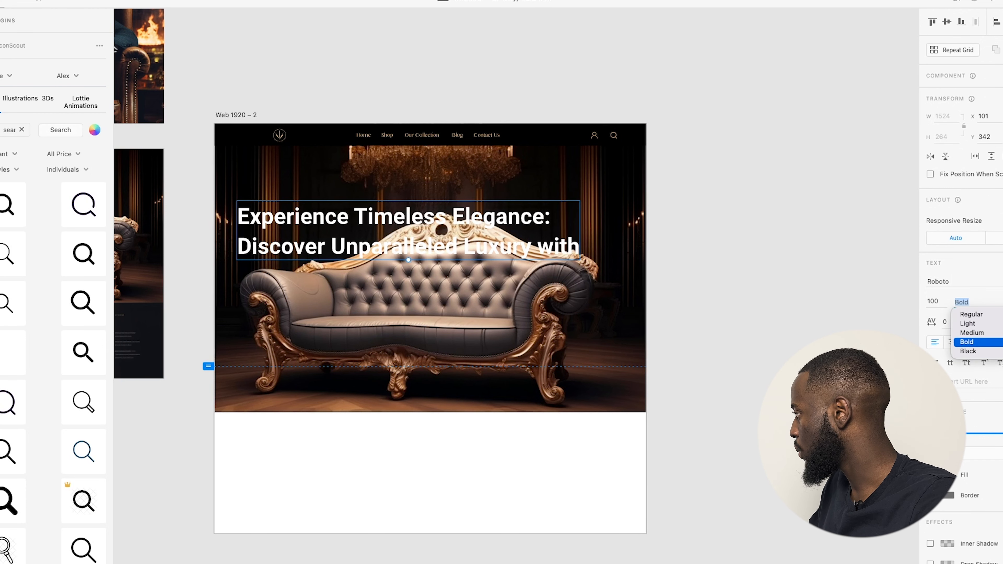
left_click(972, 333)
scroll(329, 222, "up", 3)
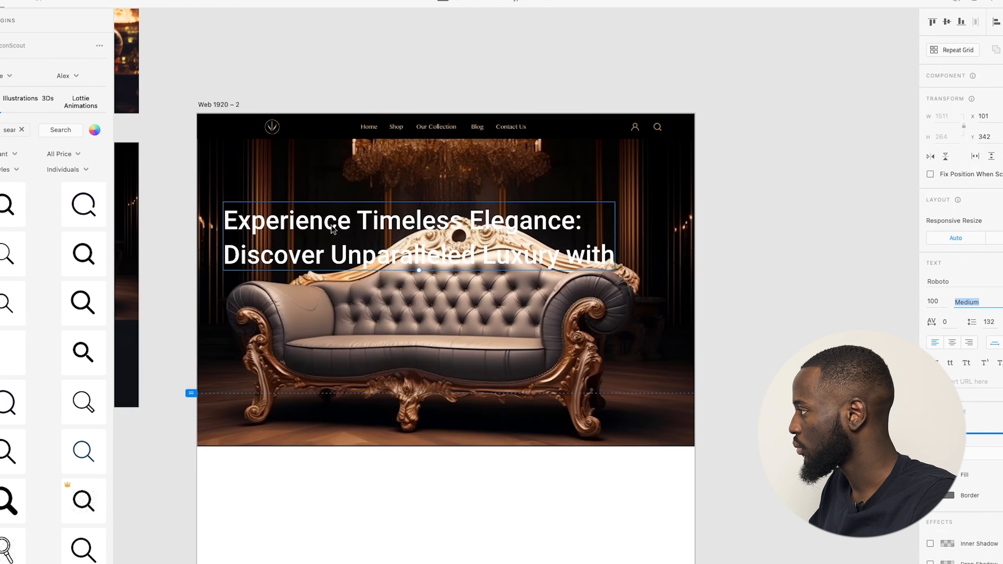
Insert a line break at 'Elegance:' in the headline text.
double_click(389, 222)
left_click(545, 230)
left_click(470, 221)
key("Return")
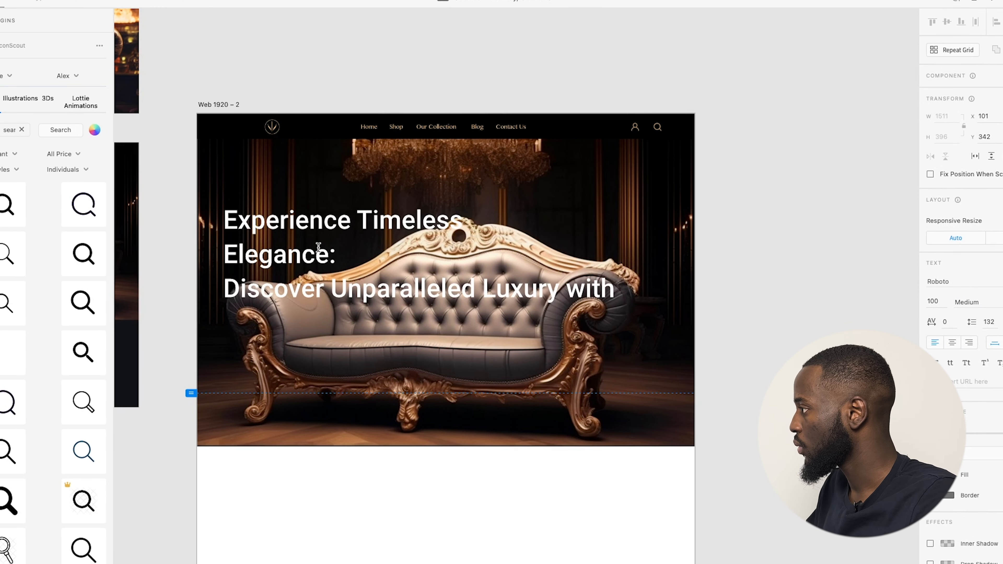
Make the 'Discover Unparalleled Luxury with' line Regular 50 and raise the headline block.
left_click_drag(232, 287, 633, 296)
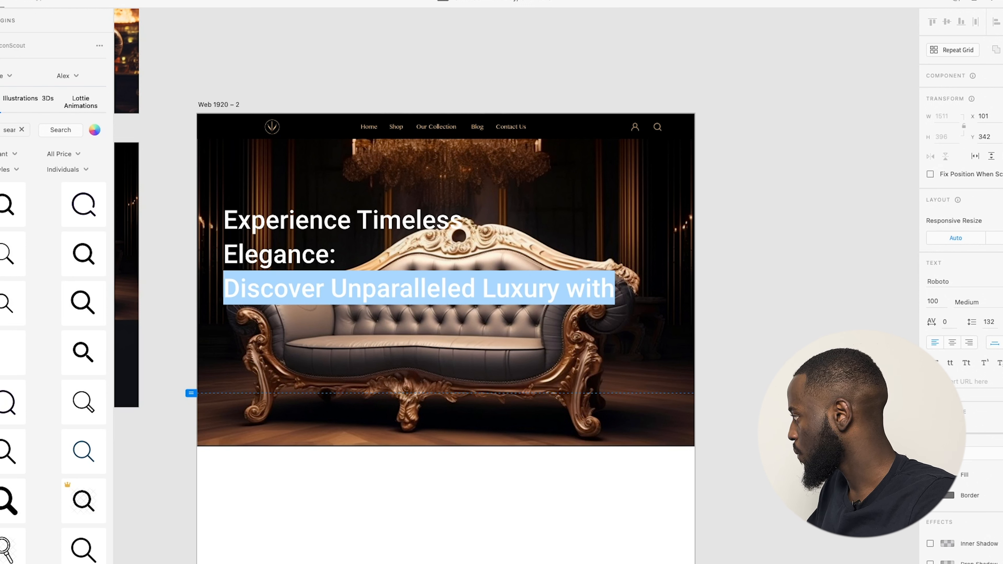
left_click(974, 302)
left_click(974, 316)
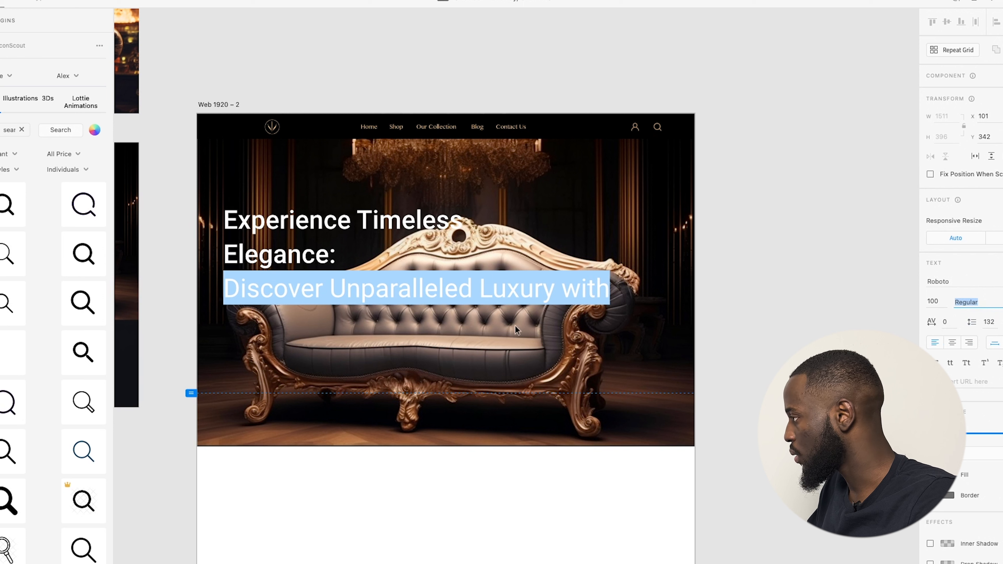
left_click(935, 301)
type("50")
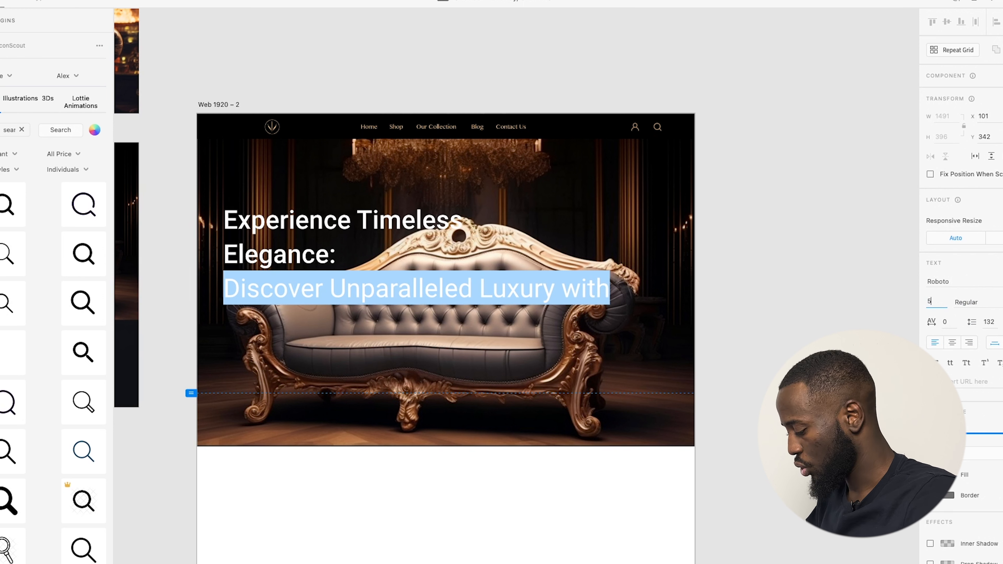
key("Return")
left_click(669, 303)
mouse_move(299, 239)
left_mouse_down()
mouse_move(301, 305)
mouse_move(296, 221)
left_mouse_up()
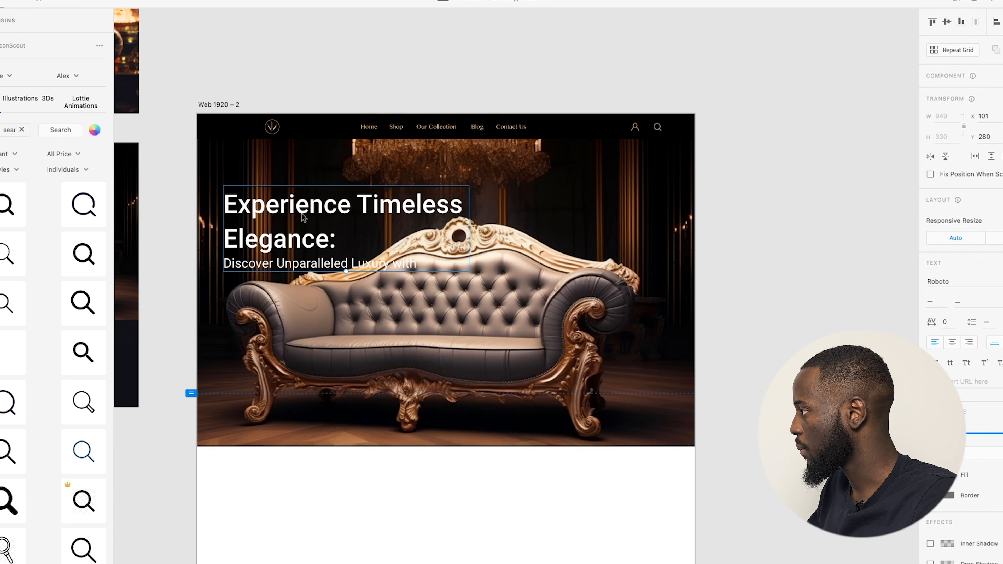
left_click(410, 68)
scroll(411, 129, "down", 2)
scroll(430, 186, "up", 2)
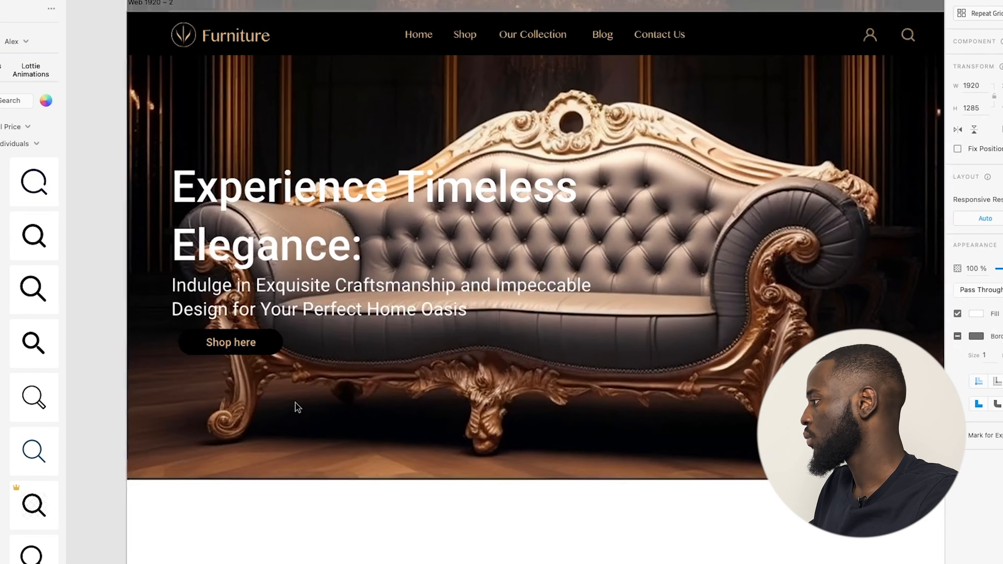
Centre-align the hero heading and subheading and move the text block to the artboard's centre.
scroll(297, 407, "down", 3)
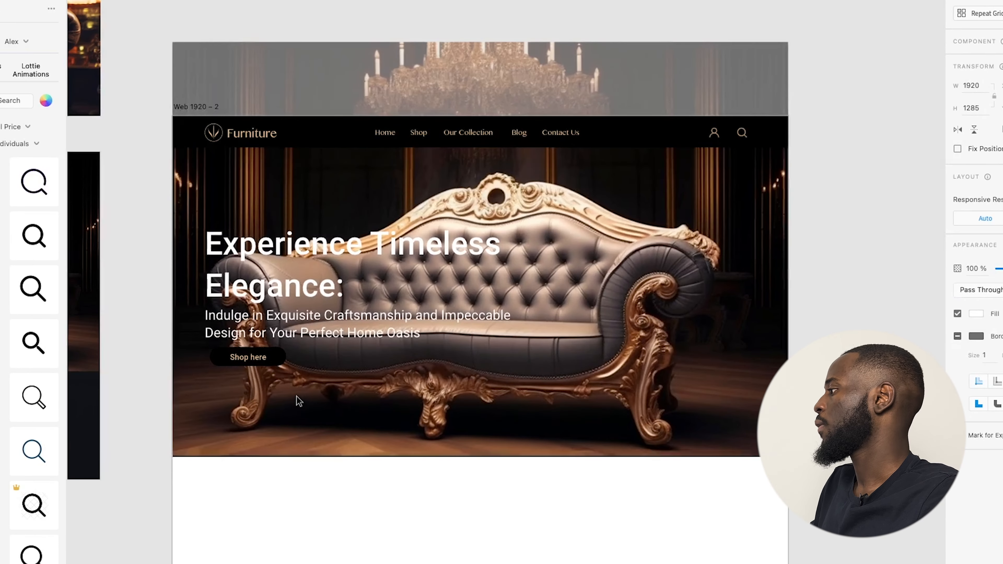
left_click(395, 528)
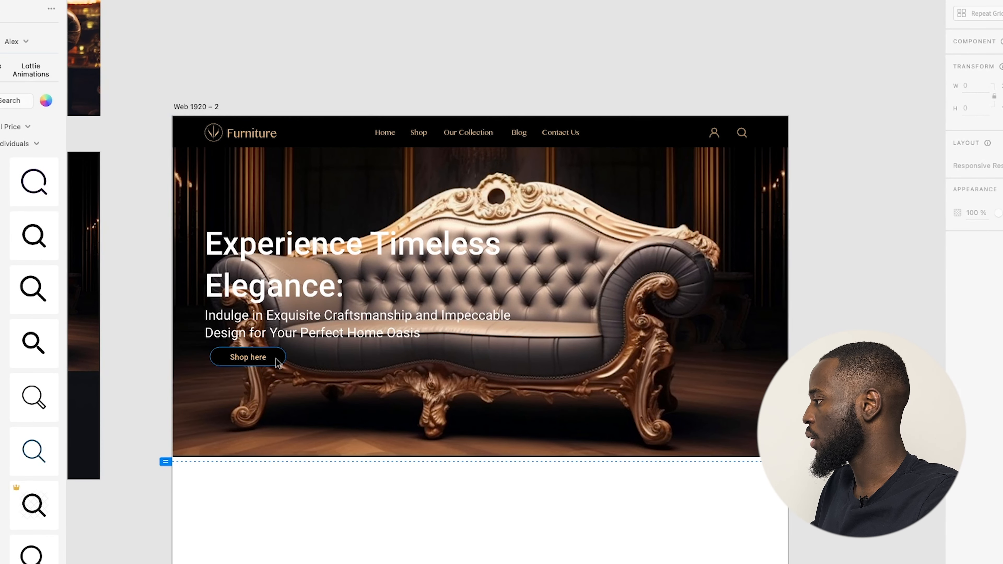
left_click(255, 363)
key("Escape")
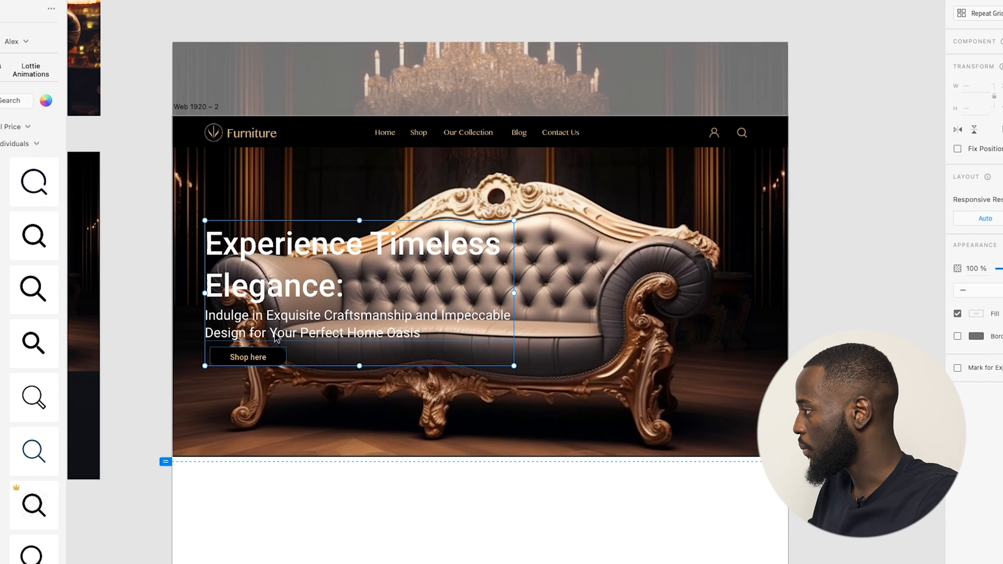
key("Escape")
double_click(325, 333)
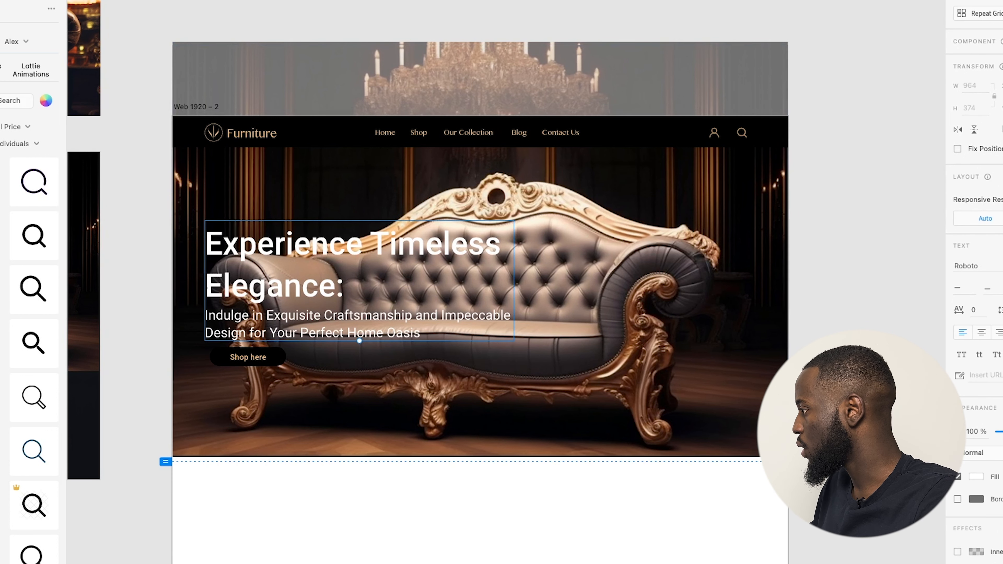
left_click(988, 335)
left_click_drag(375, 321, 499, 320)
Snap the Shop here button to the artboard's centre beneath the text.
left_click_drag(234, 362, 457, 375)
left_click(383, 467)
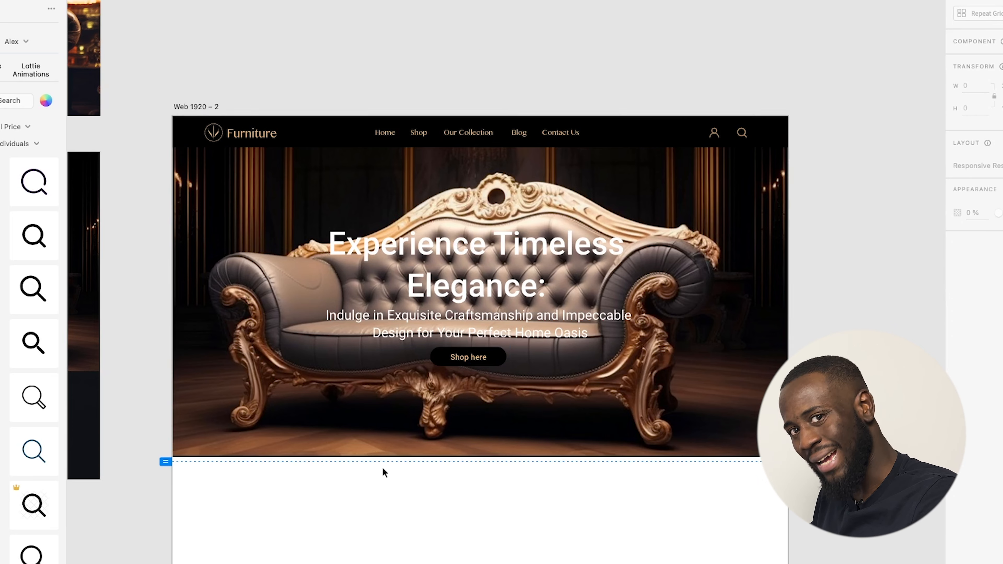
scroll(382, 468, "down", 5)
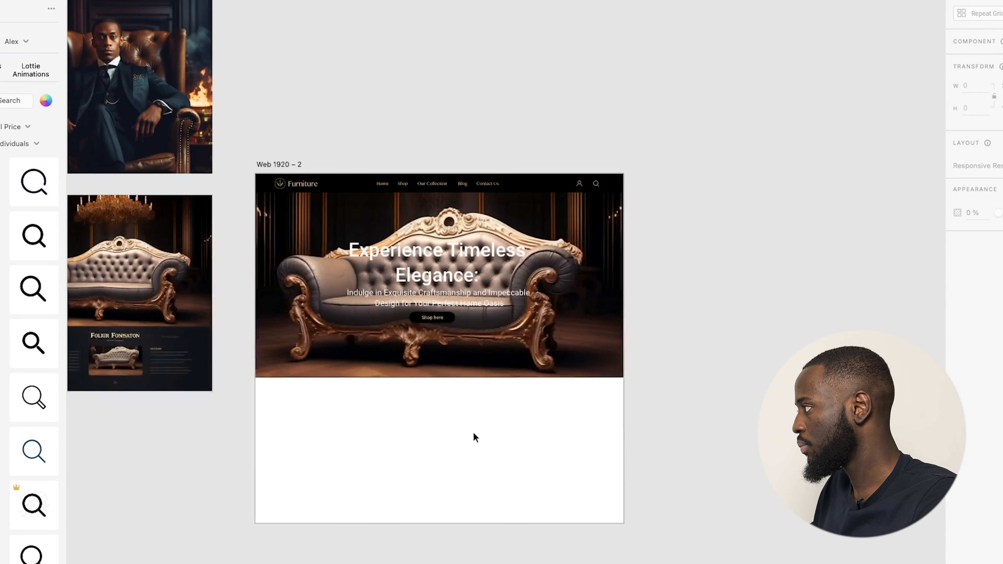
Draw a full-width 1920×435 rectangle directly beneath the hero.
scroll(475, 436, "down", 3)
scroll(651, 431, "down", 2)
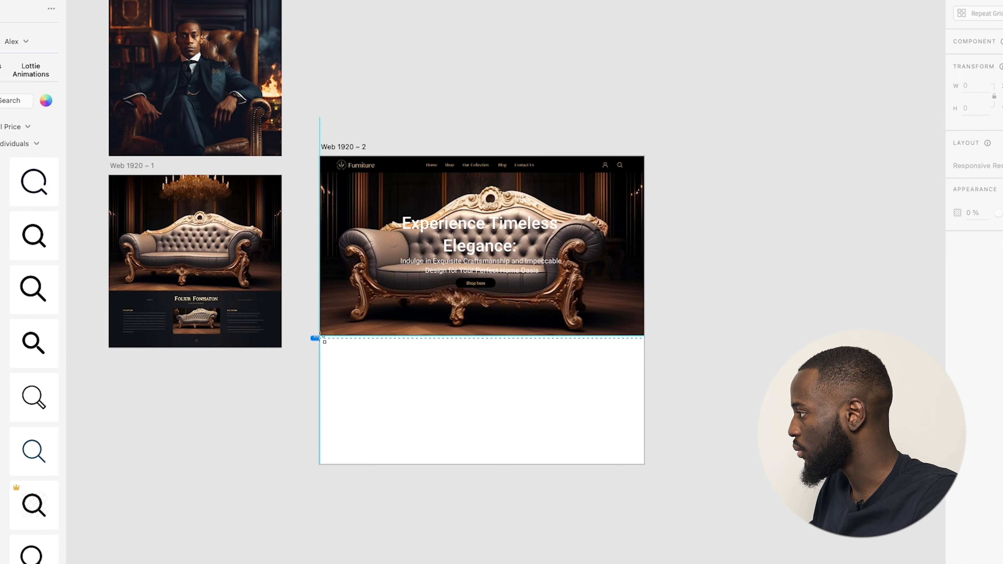
left_click_drag(320, 336, 644, 409)
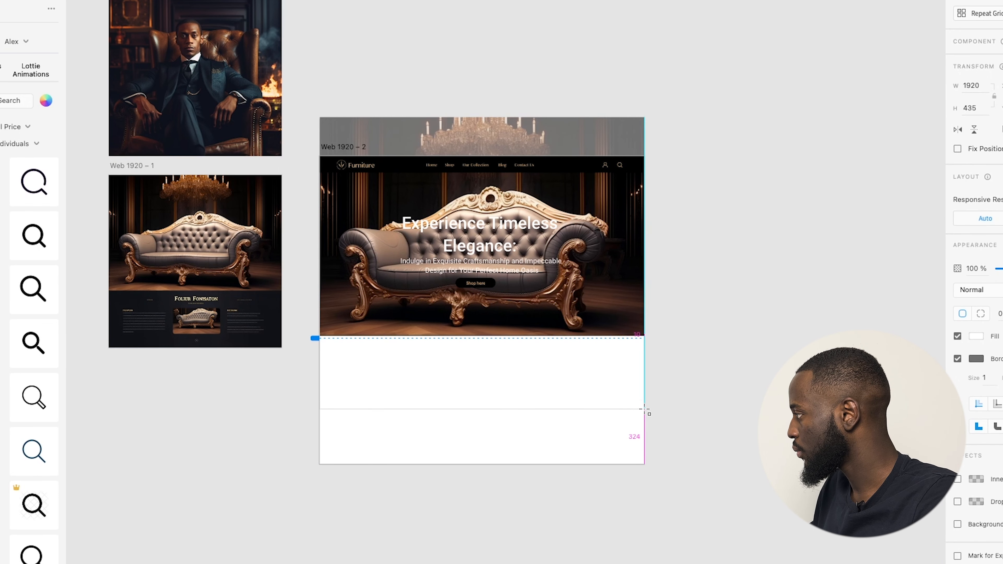
key("Escape")
Fill the new rectangle with the reference footer's near-black colour using the eyedropper.
scroll(280, 354, "up", 2)
scroll(114, 322, "up", 1)
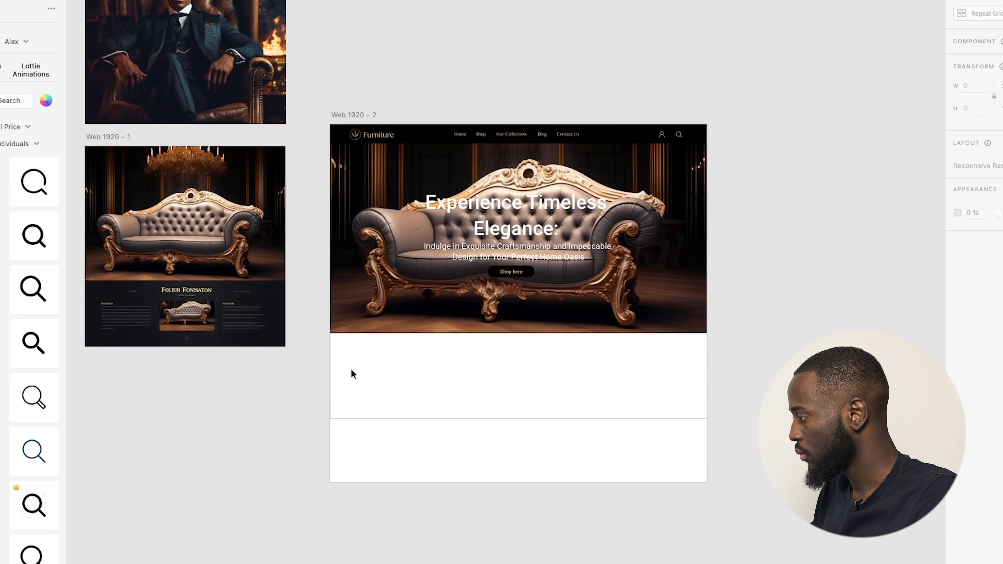
left_click(470, 413)
key("i")
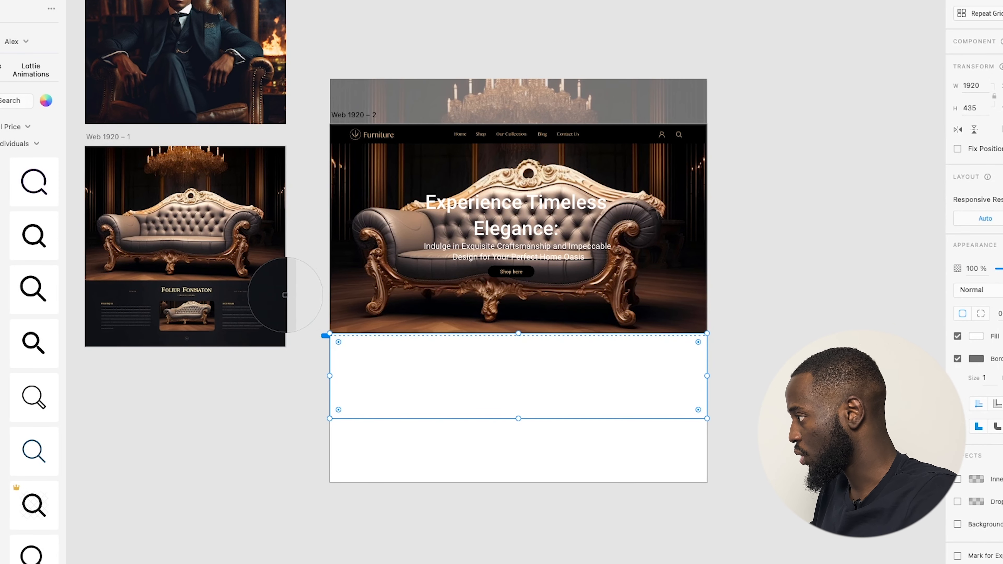
left_click(280, 292)
Remove the dark rectangle's border and lock it in place.
left_click(466, 561)
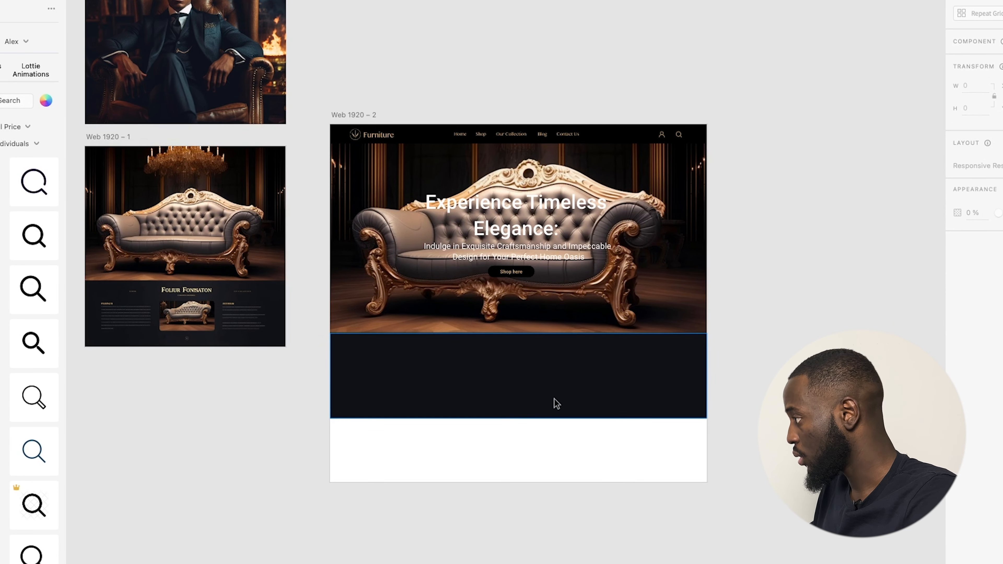
left_click(617, 413)
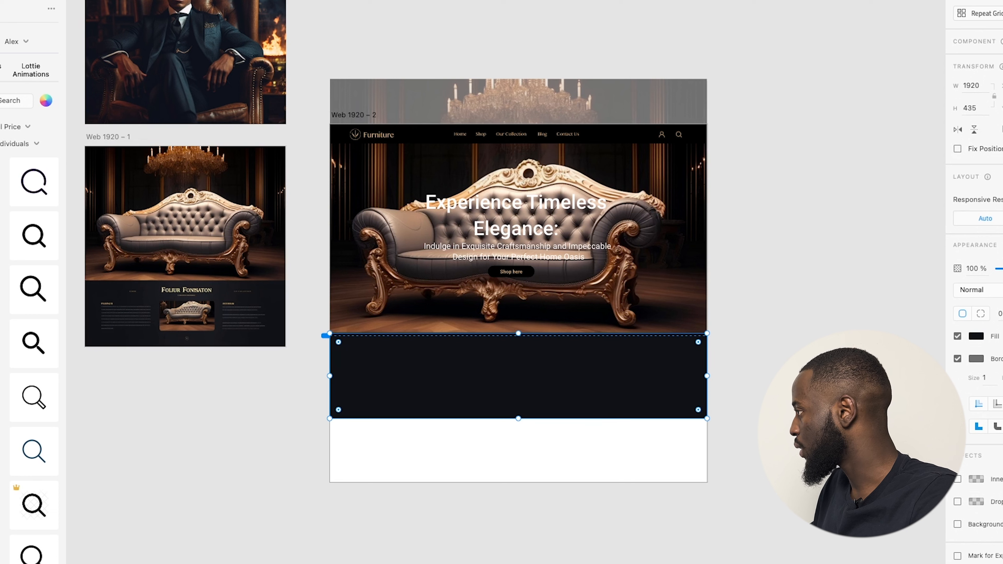
left_click(958, 360)
left_click(829, 389)
left_click(578, 399)
key("super+l")
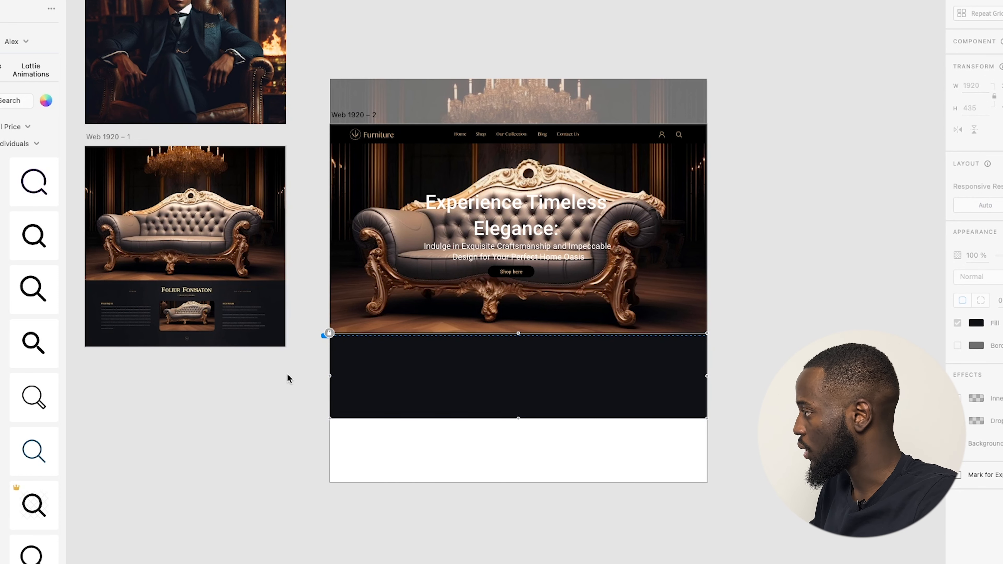
scroll(185, 237, "up", 1)
Bring in the suited-man portrait, then unlock the dark band and stretch it to 681 px tall.
left_click_drag(186, 67, 618, 414)
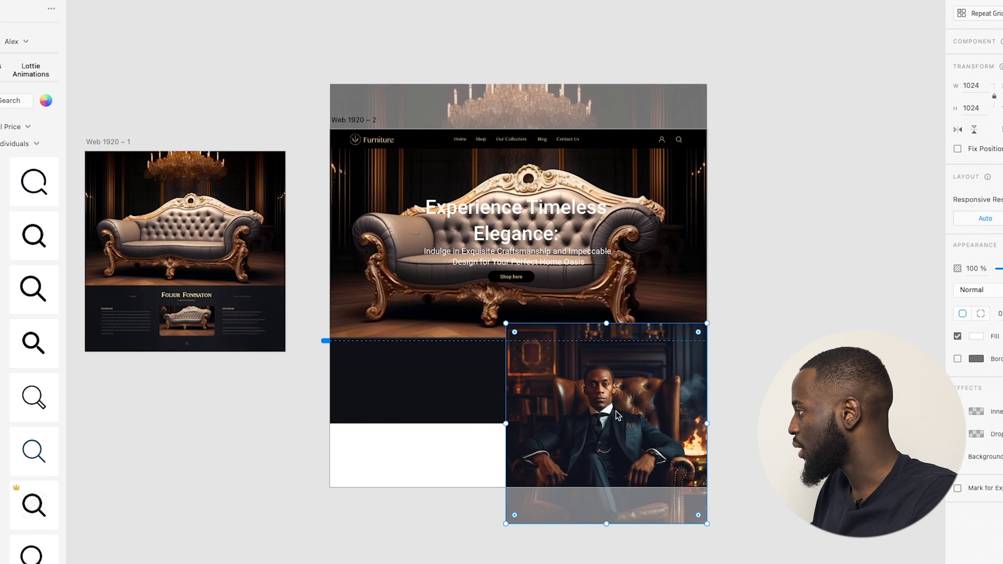
left_click(393, 387)
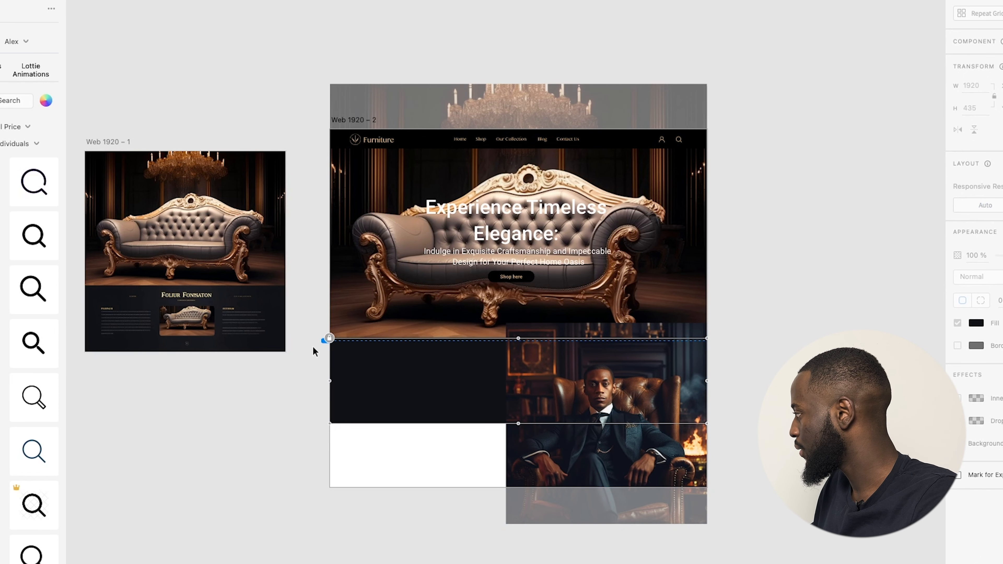
left_click(329, 339)
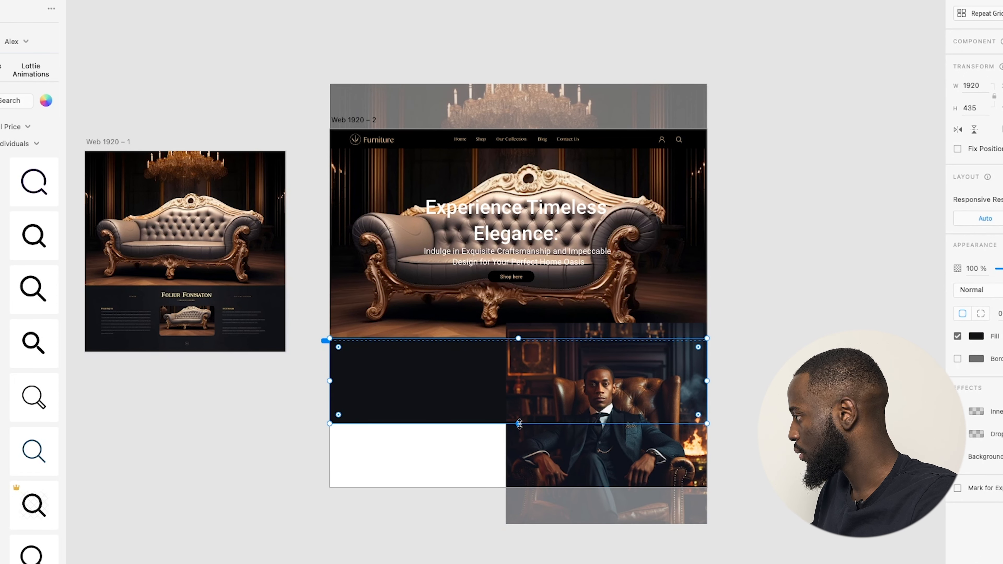
left_click_drag(519, 423, 523, 473)
Resize the portrait to 690 px and position it on the dark section's right side.
left_click(650, 511)
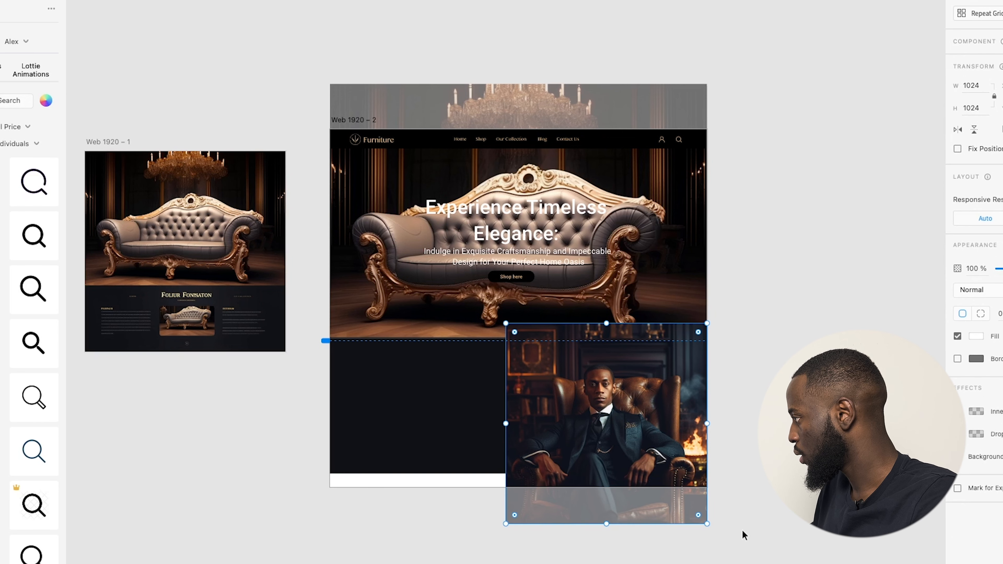
left_click_drag(705, 525, 664, 481)
left_click_drag(613, 436, 639, 418)
key("Escape")
scroll(552, 414, "up", 3)
scroll(664, 406, "up", 2)
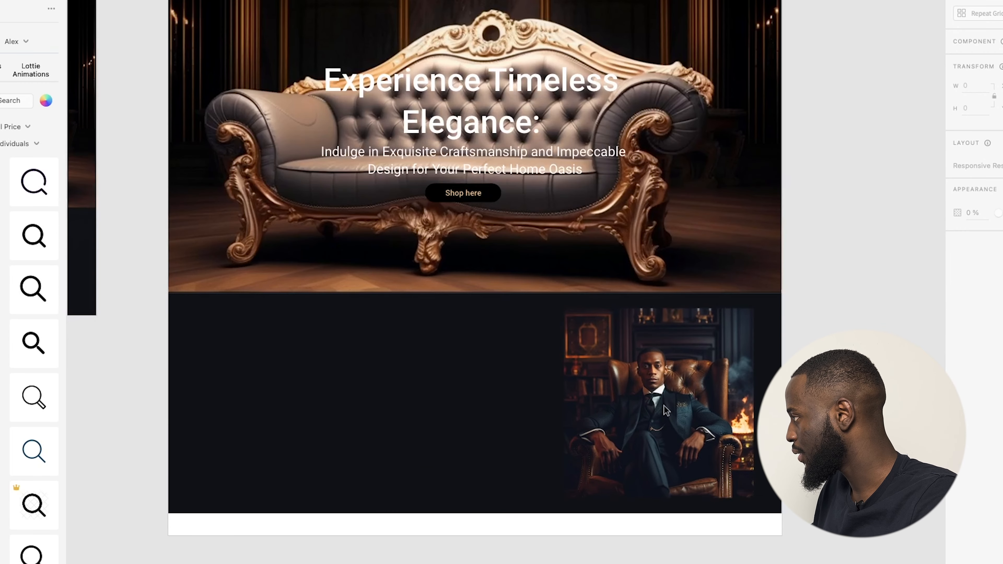
scroll(328, 396, "down", 2)
left_click(561, 443)
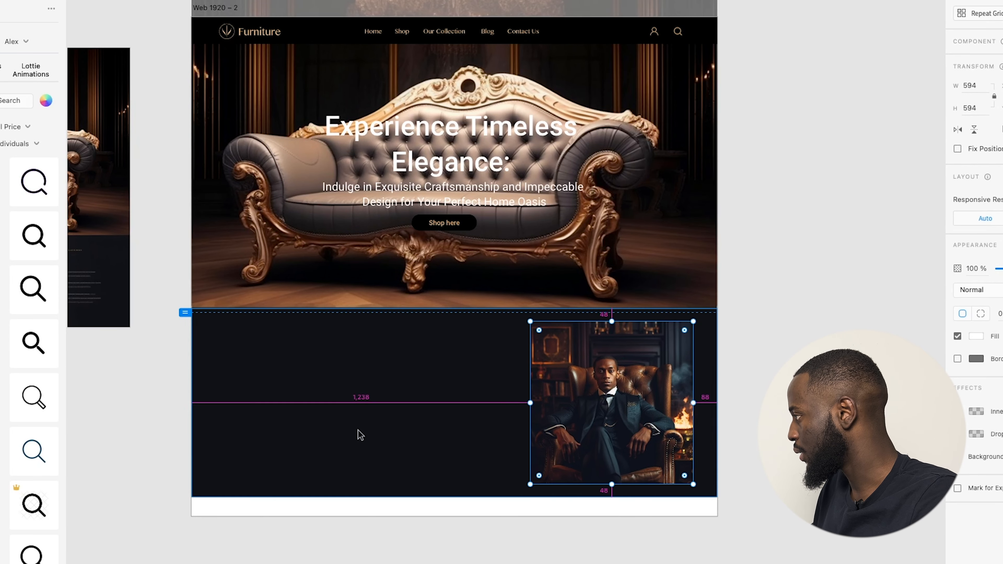
left_click_drag(694, 485, 714, 497)
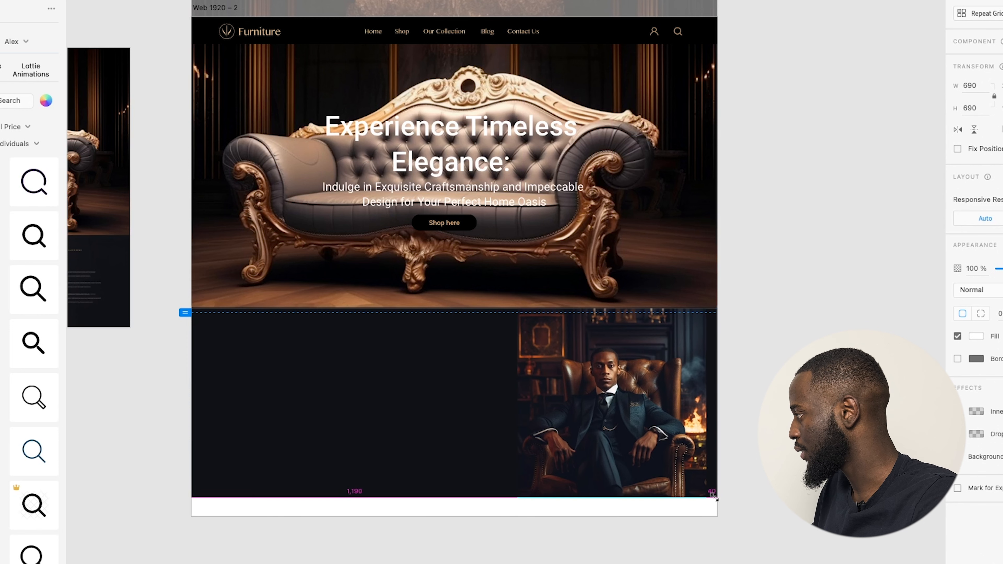
left_click_drag(669, 474, 617, 466)
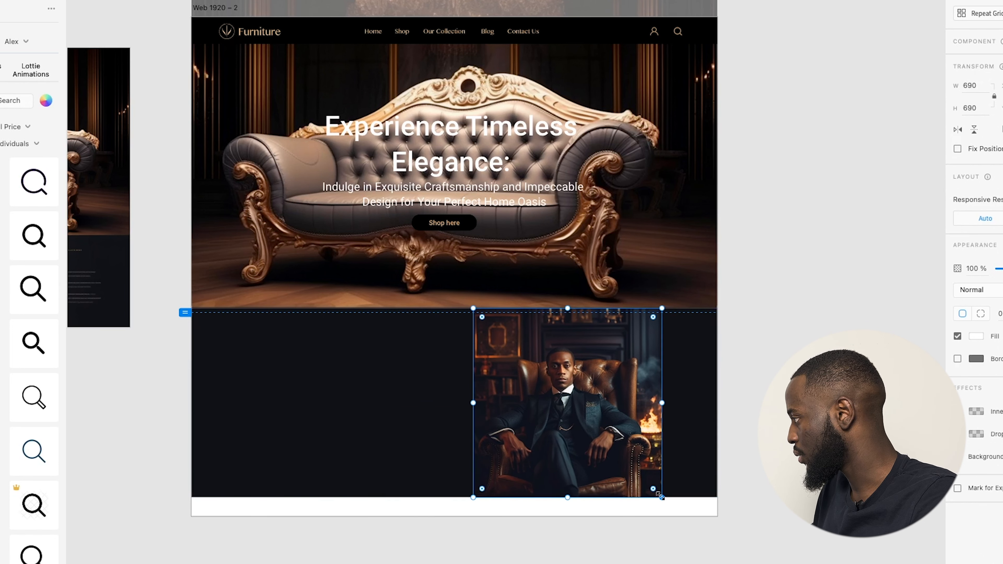
Lengthen the artboard, extend the dark section further down and reposition the portrait within it.
left_click(372, 512)
left_click_drag(456, 516, 466, 563)
left_click(620, 539)
left_click(400, 418)
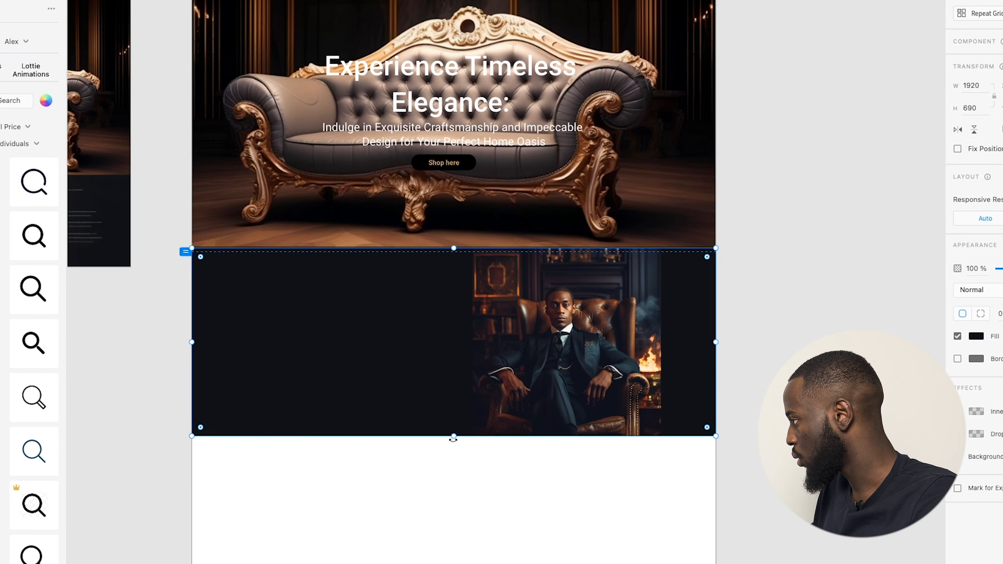
left_click_drag(454, 436, 454, 500)
left_click_drag(590, 384, 602, 412)
Duplicate the hero heading into the dark section and retype it as 'About Us'.
left_click(731, 408)
scroll(378, 348, "down", 1)
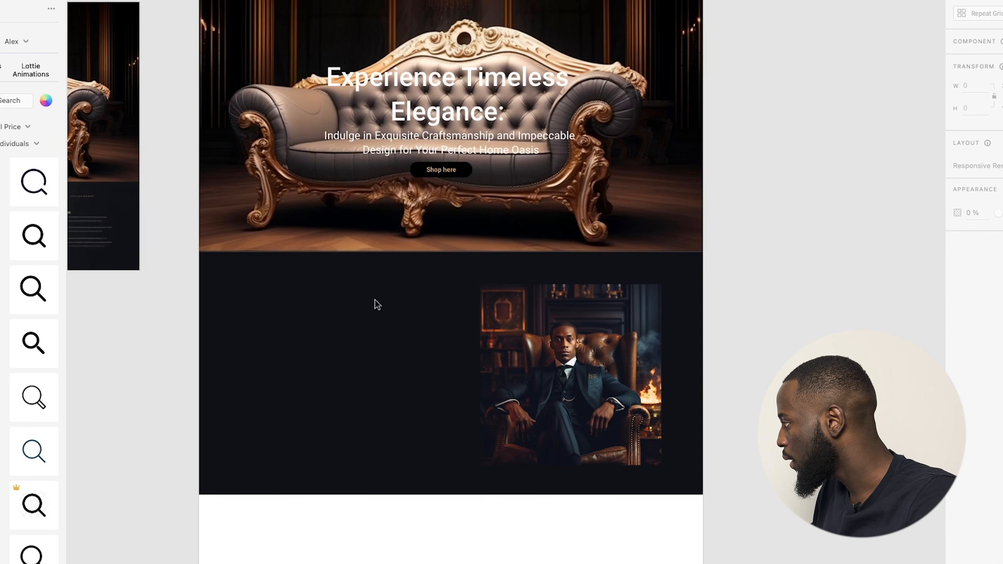
left_click_drag(422, 85, 308, 324)
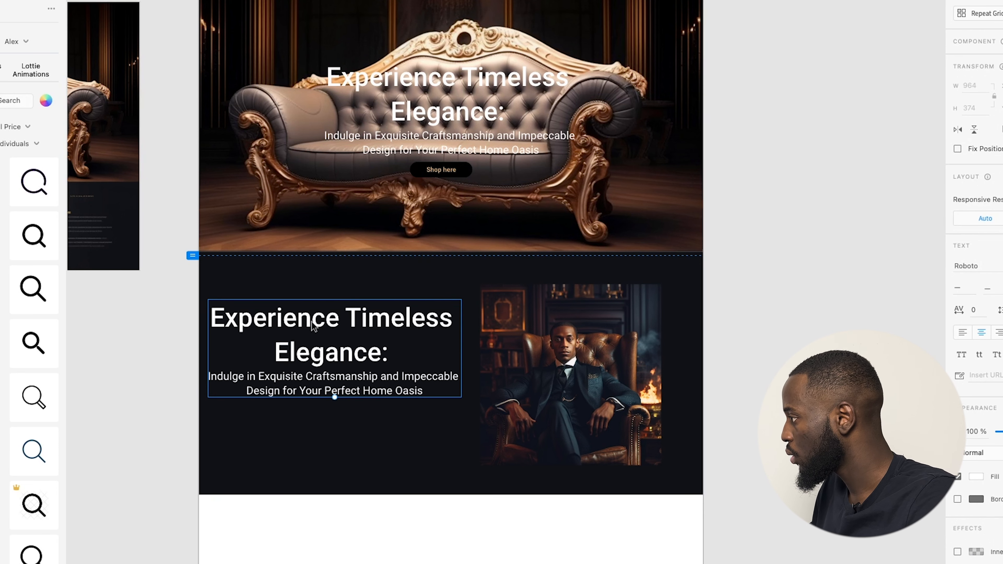
triple_click(312, 324)
key("ctrl+a")
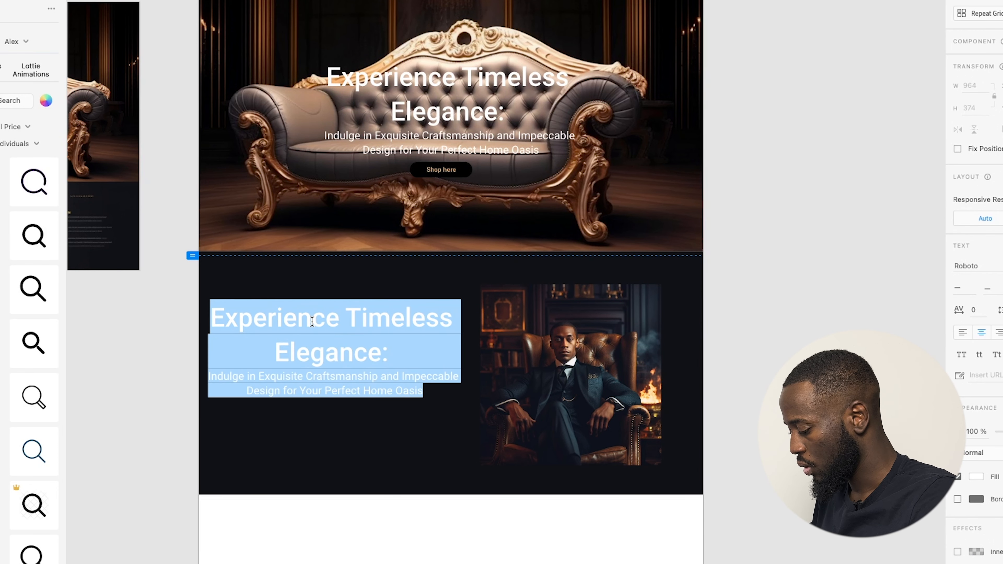
type("About US")
key("BackSpace")
type("S")
key("BackSpace")
type("s")
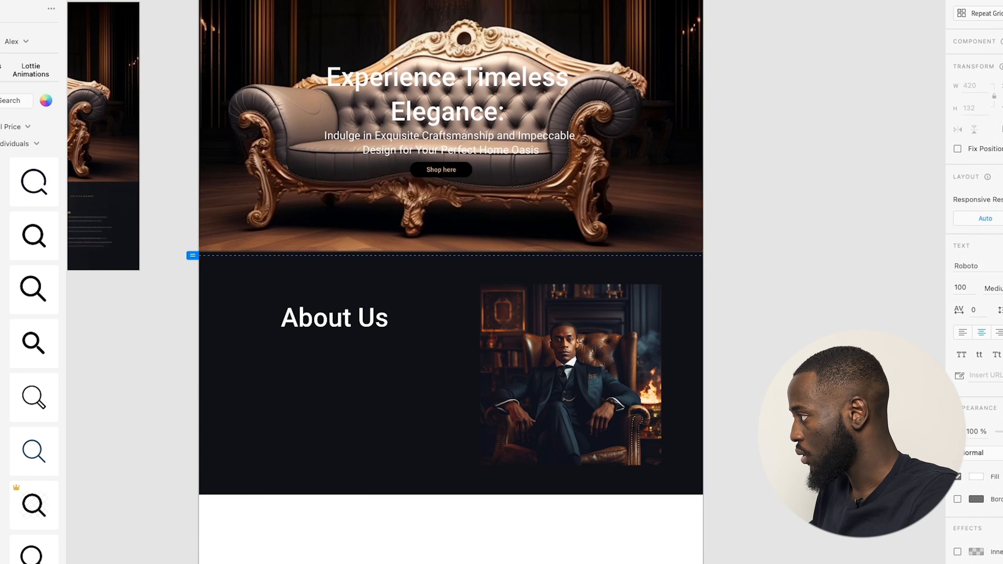
key("Escape")
Move the About Us heading further left and colour it gold.
left_click_drag(358, 327, 327, 327)
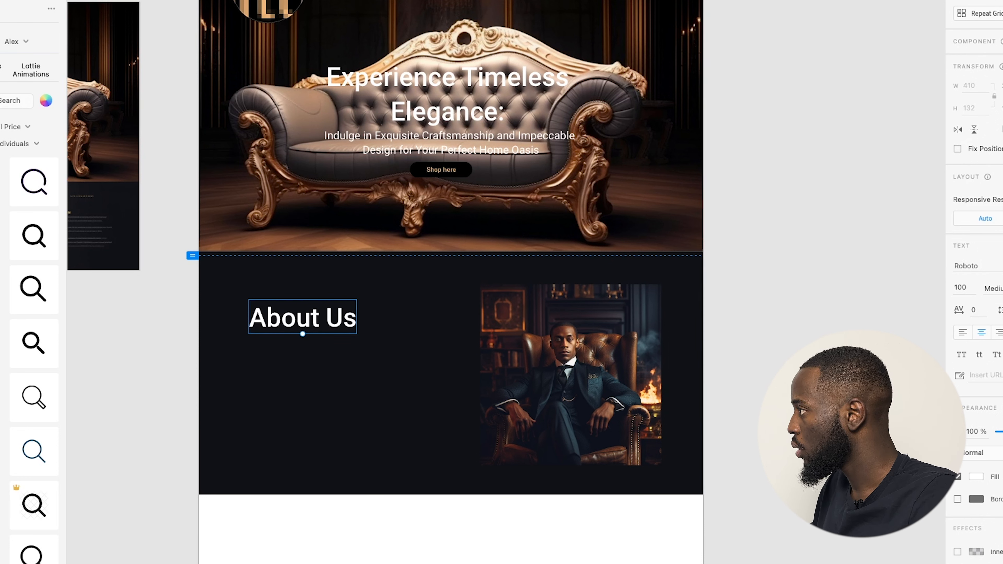
left_click(268, 0)
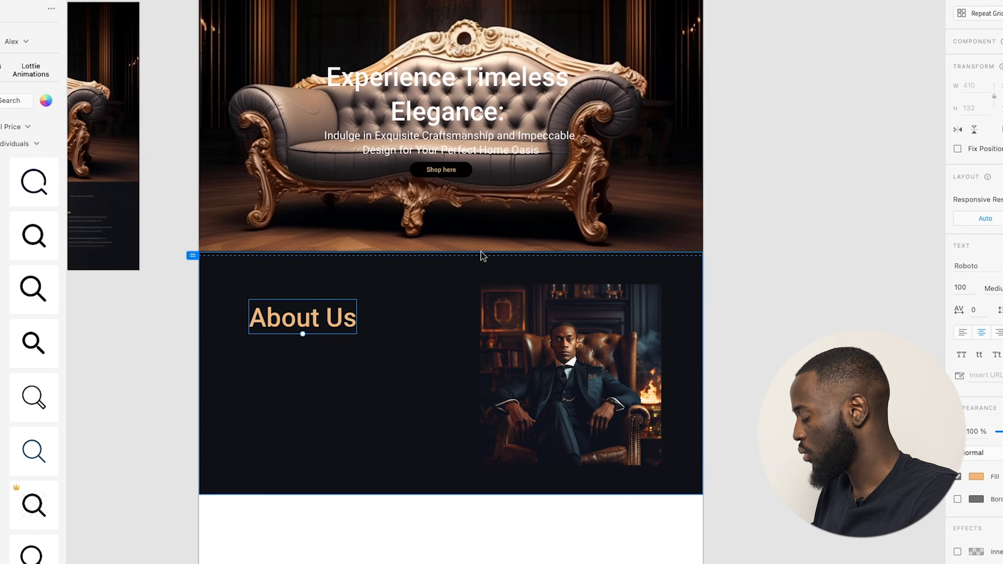
key("Escape")
Unlock the navigation bar at the top of the page.
left_click(523, 0)
scroll(242, 0, "up", 2)
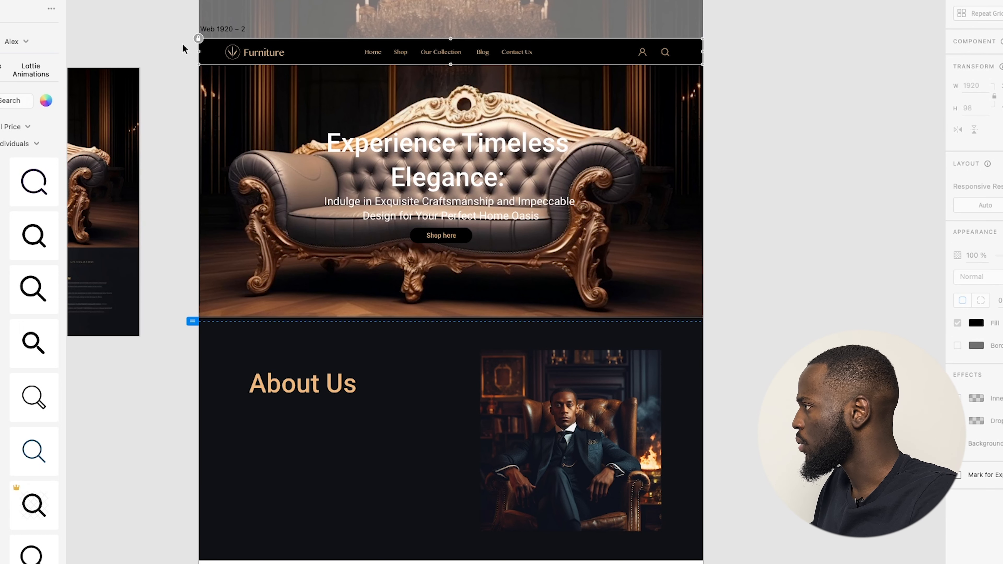
left_click(198, 39)
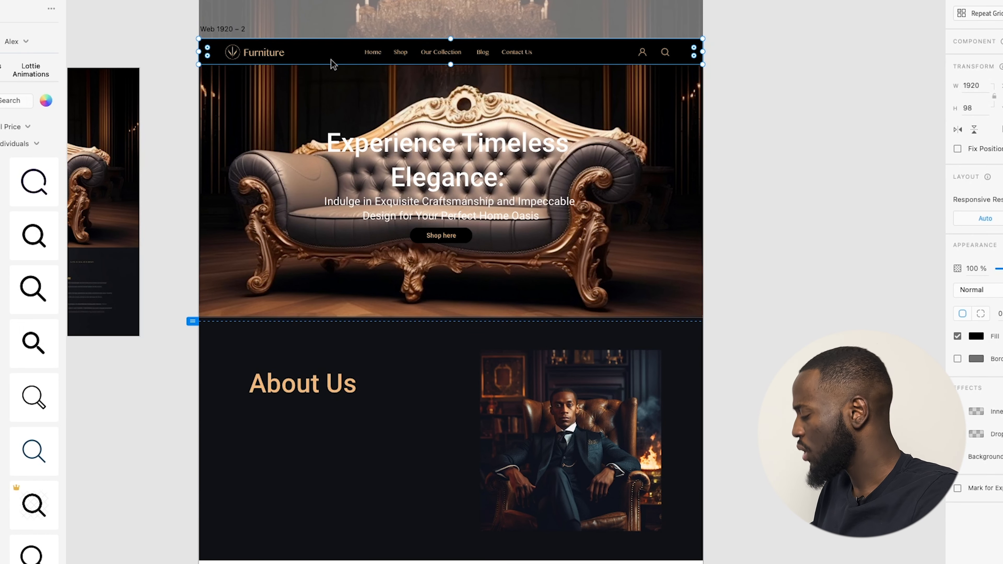
left_click(411, 416)
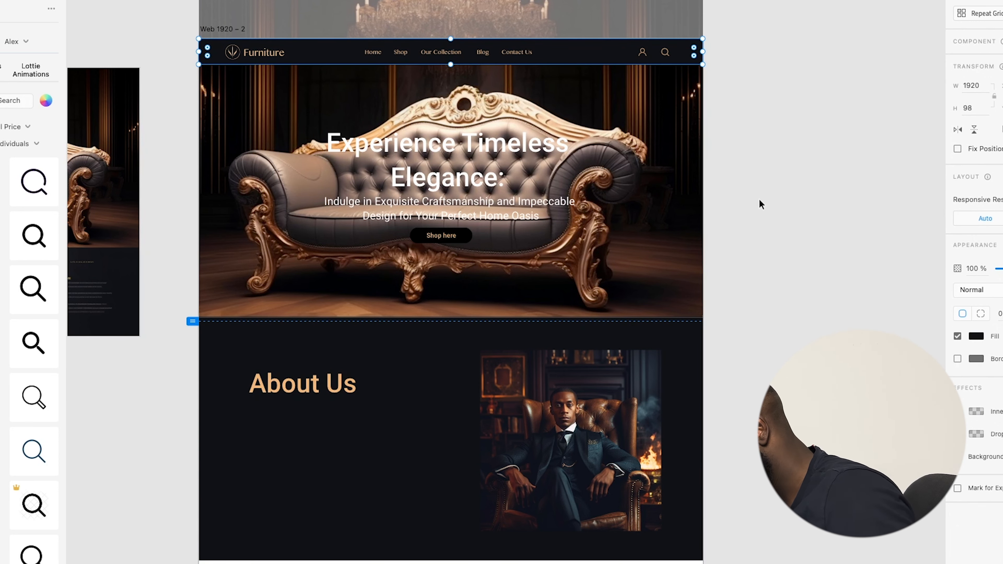
scroll(422, 34, "up", 5)
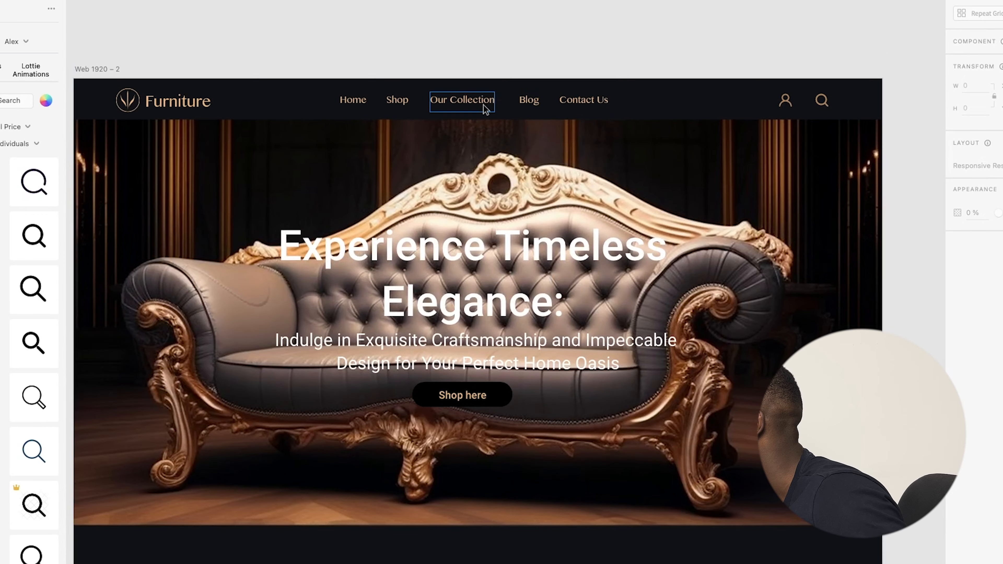
scroll(486, 109, "down", 5)
scroll(553, 217, "down", 3)
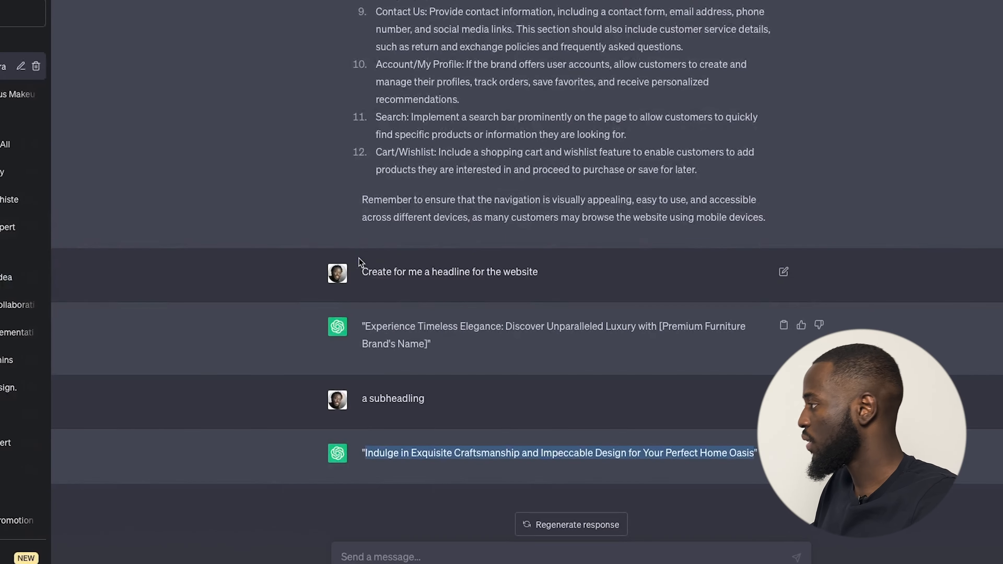
Ask ChatGPT for an About Us text for the furniture brand featuring its boss.
left_click(430, 557)
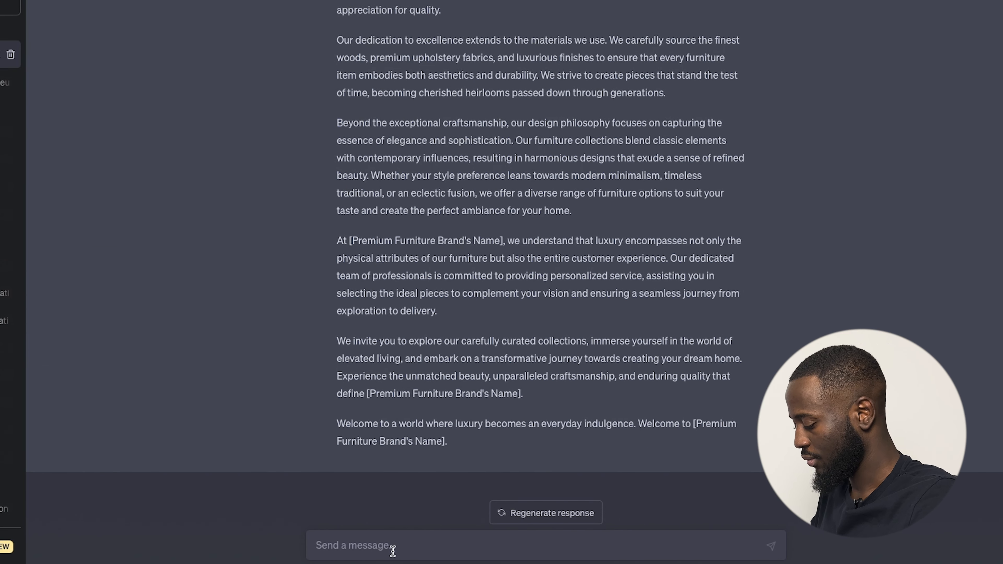
type("c")
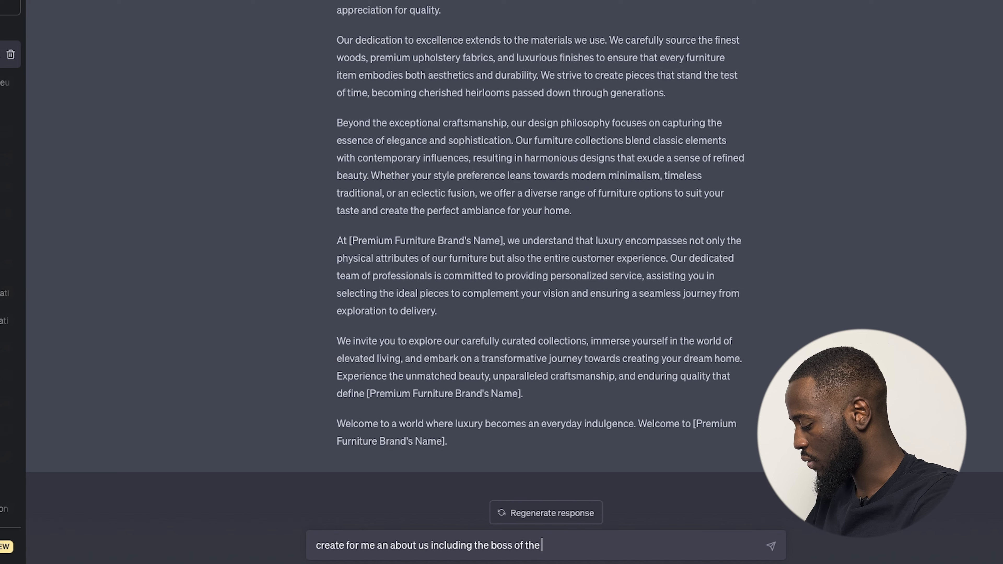
type("d")
key("Return")
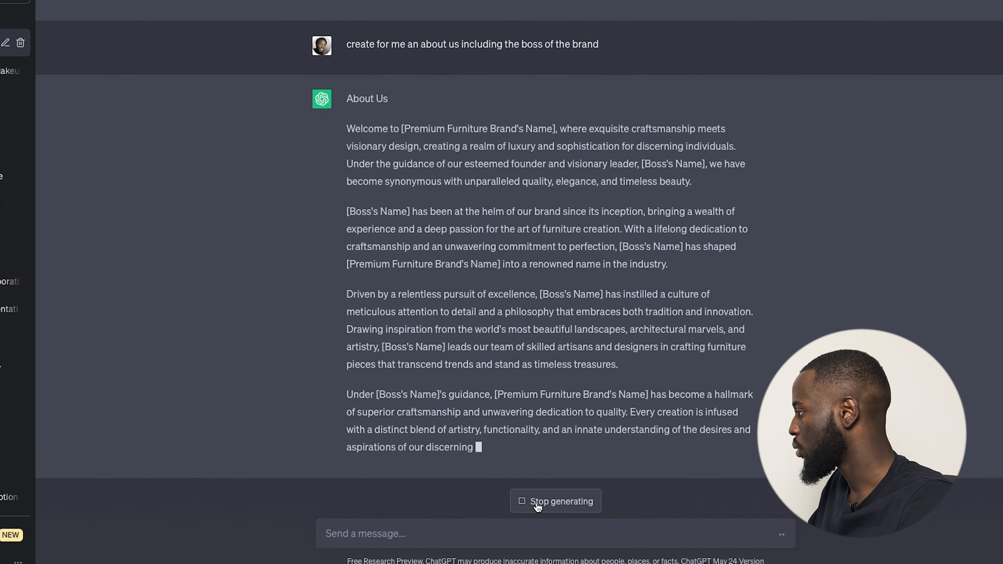
Stop the response and select its opening paragraphs to copy.
left_click(526, 502)
left_click_drag(349, 81, 672, 215)
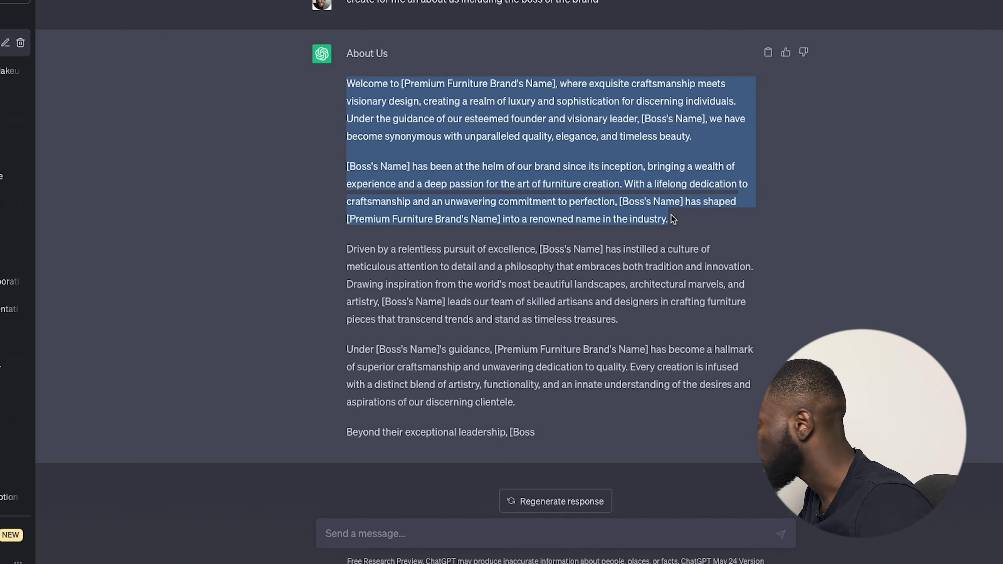
key("ctrl+Left")
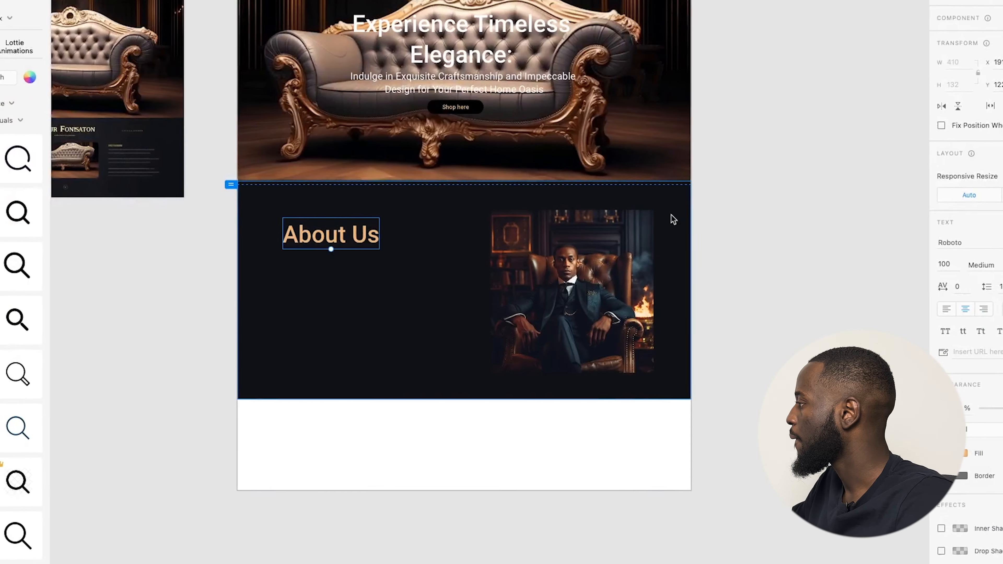
Copy the hero text block into the About section and delete its Experience Timeless Elegance heading.
left_click(365, 397)
scroll(372, 307, "up", 2)
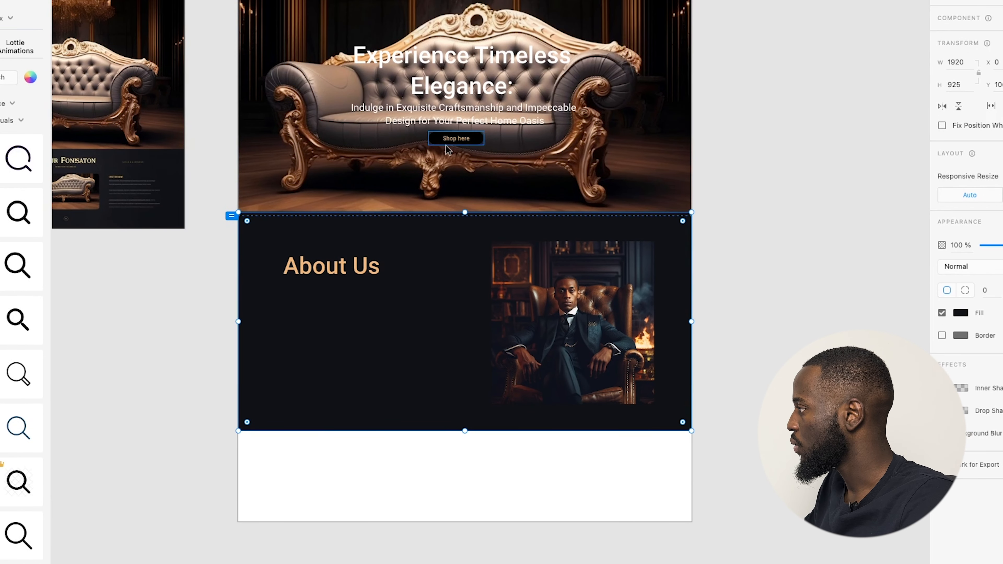
left_click_drag(450, 125, 347, 396)
double_click(339, 380)
left_click_drag(410, 360, 237, 322)
key("BackSpace")
Replace the copied subtitle with the pasted About Us paragraphs.
left_click(355, 347)
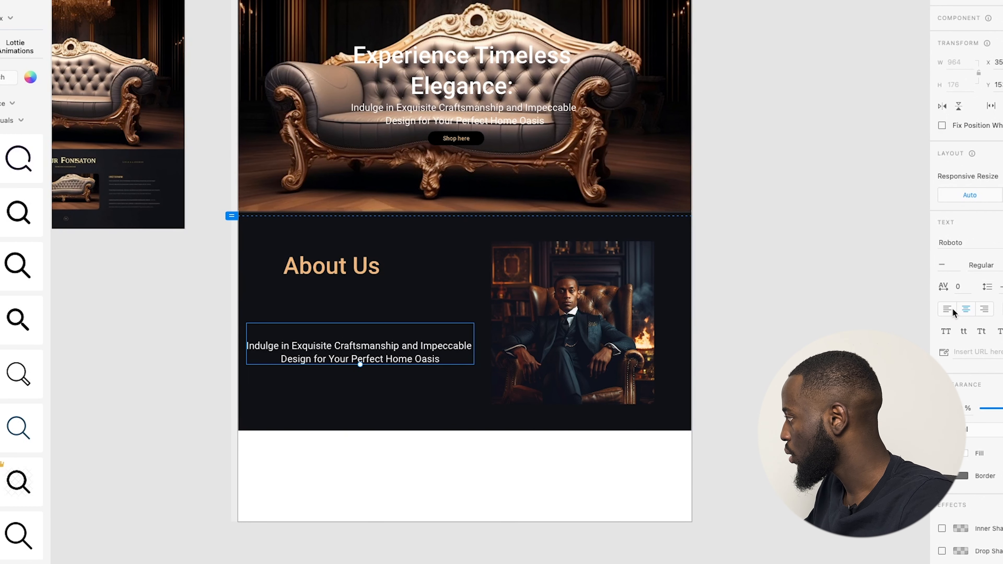
triple_click(356, 346)
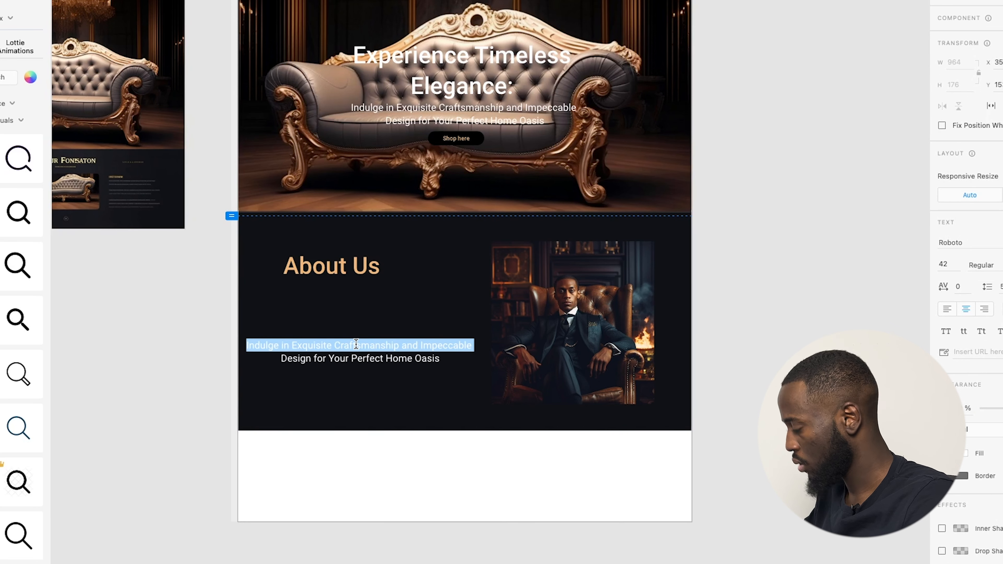
key("ctrl+a")
key("ctrl+v")
key("Escape")
Narrow the paragraph box to 720 px wide and make it taller to show more lines.
scroll(312, 356, "down", 5)
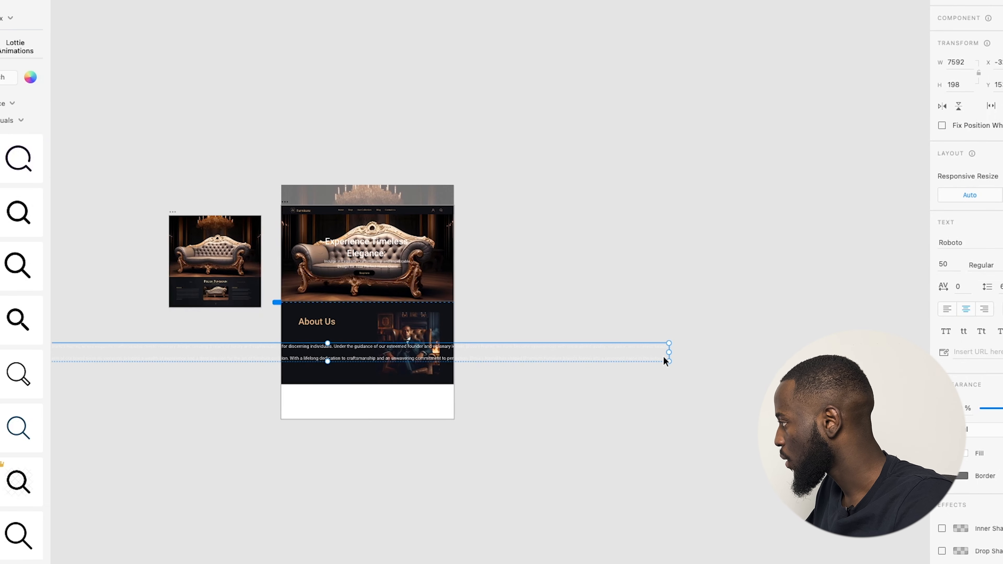
left_click_drag(669, 353, 296, 304)
scroll(312, 352, "up", 5)
left_click_drag(344, 356, 398, 425)
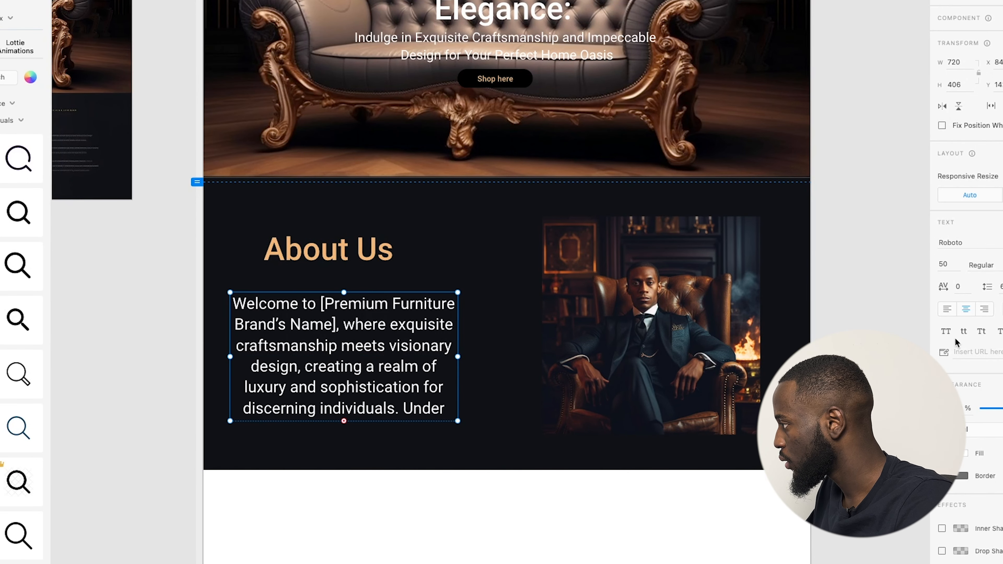
Set the paragraph's font size to 30 and move it up beneath the About Us heading.
key("Down")
key("Down")
key("Down")
key("Down")
key("Down")
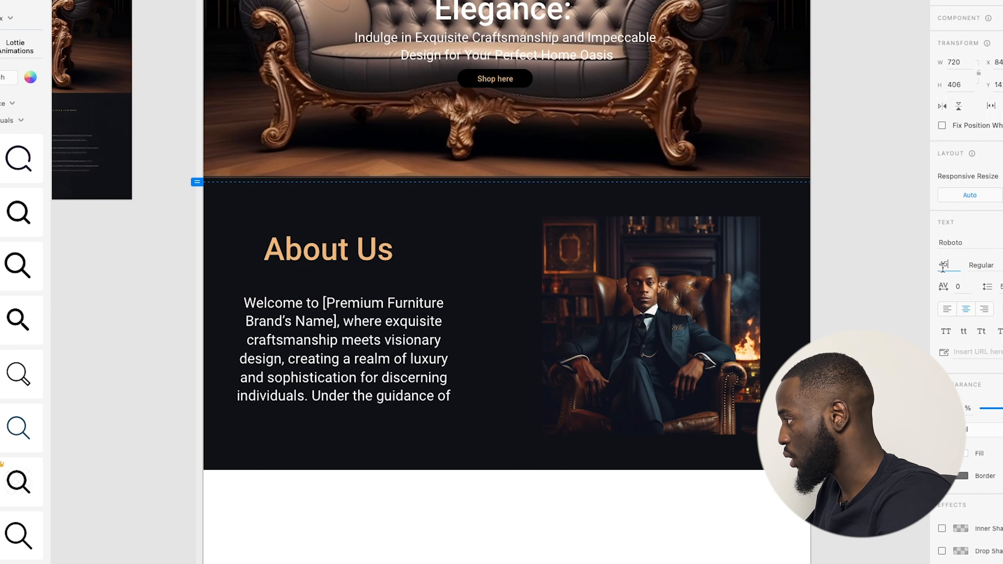
double_click(945, 268)
type("30")
key("Return")
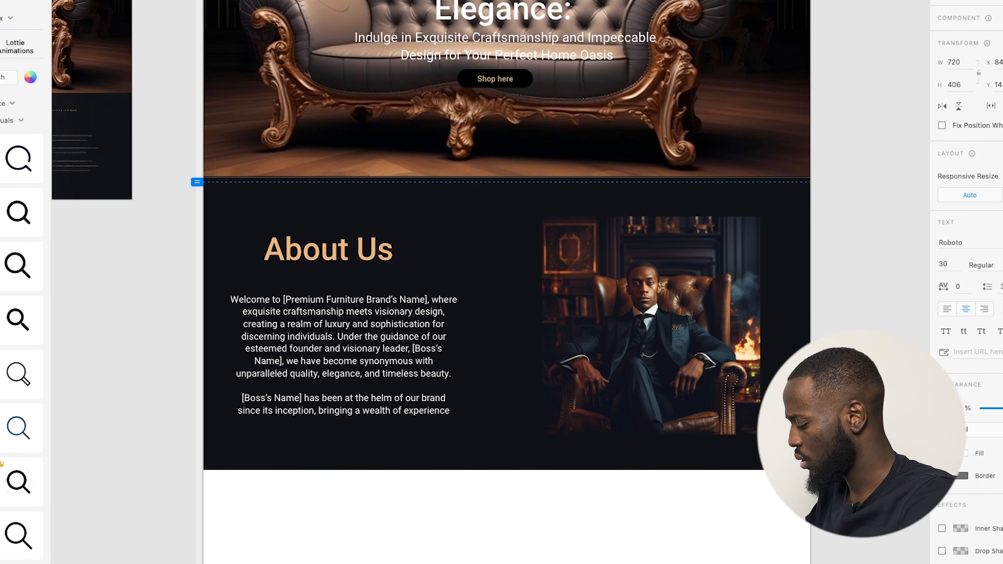
left_click_drag(394, 337, 394, 328)
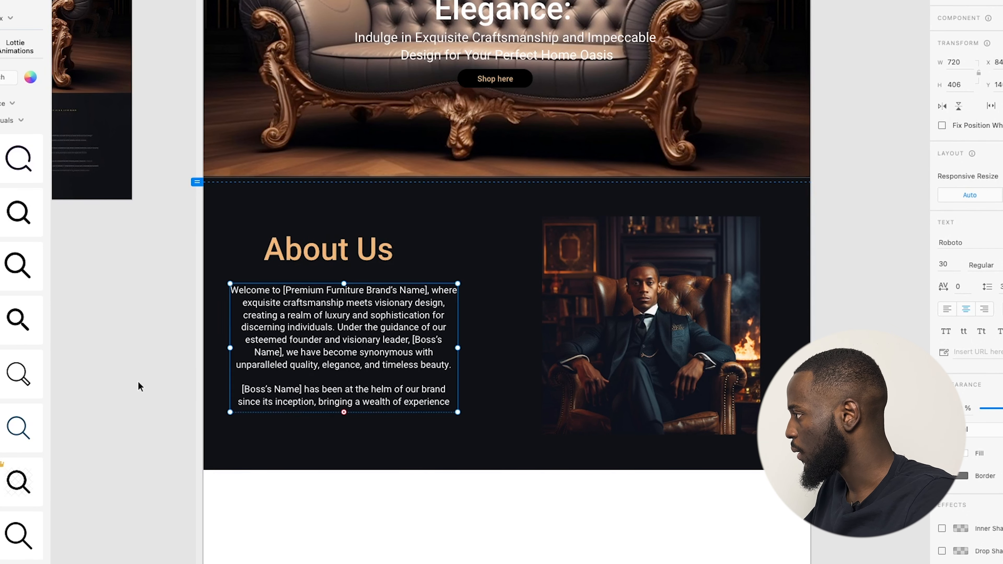
left_click(139, 384)
scroll(150, 382, "down", 2)
scroll(294, 364, "down", 3)
scroll(283, 344, "up", 5)
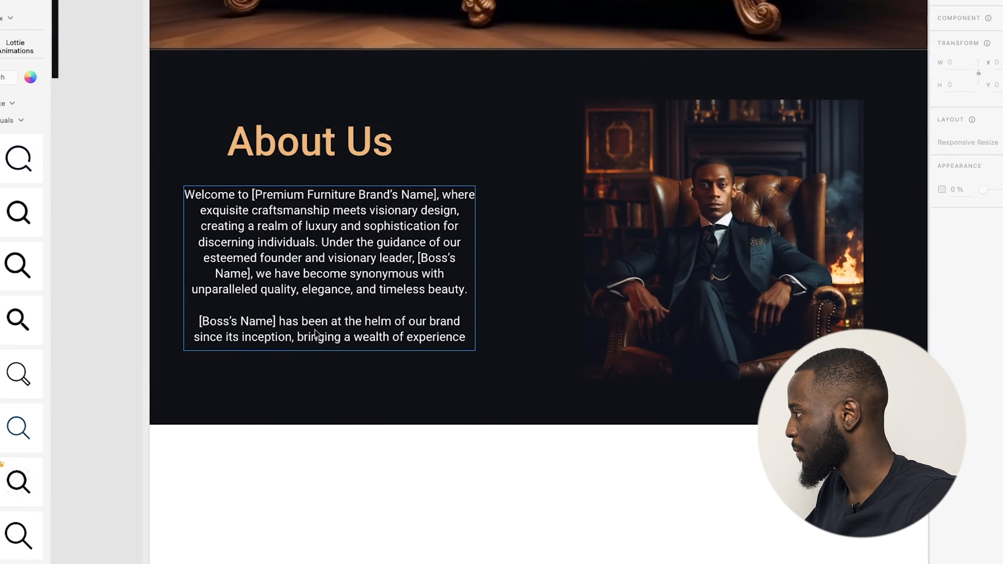
Replace the [Premium Furniture Brand's Name] placeholder with 'Furniture'.
left_click(268, 186)
double_click(272, 198)
left_click(252, 195)
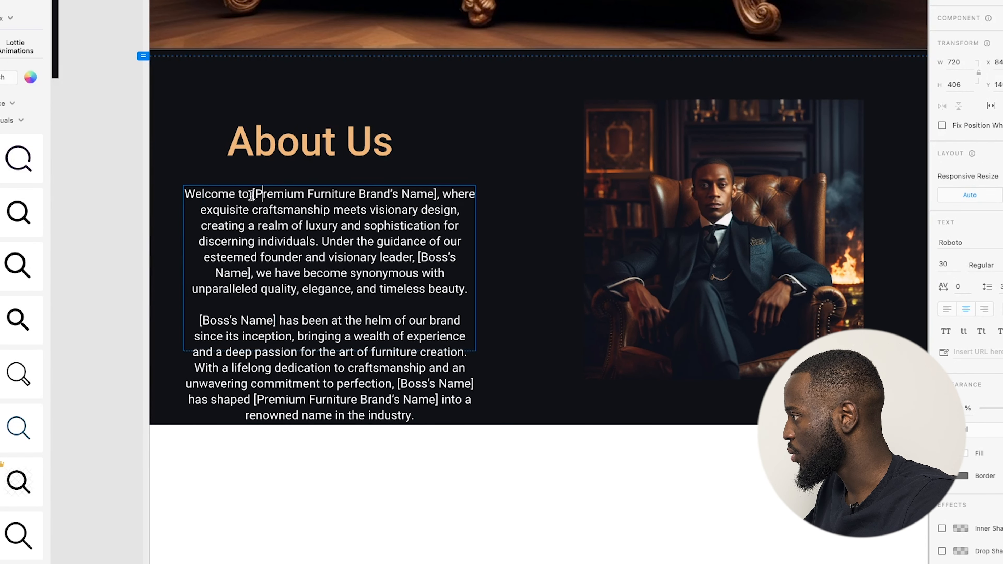
left_click_drag(255, 195, 430, 195)
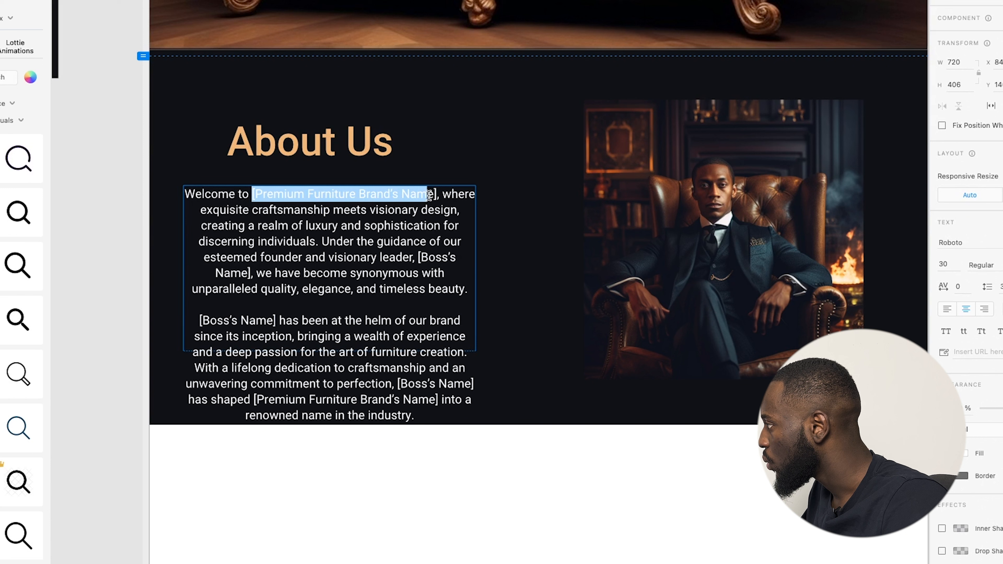
key("BackSpace")
type("Furnitur")
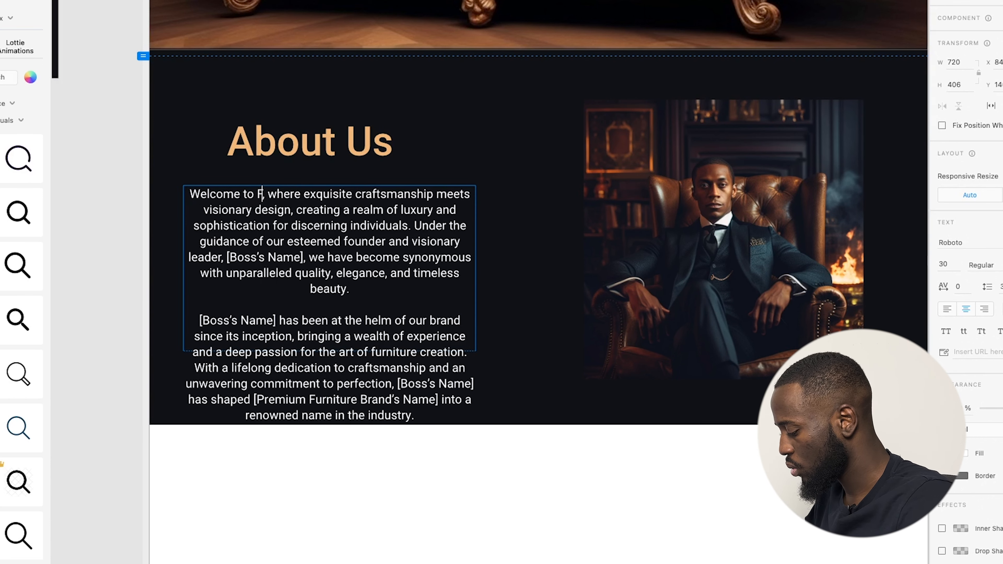
type("e")
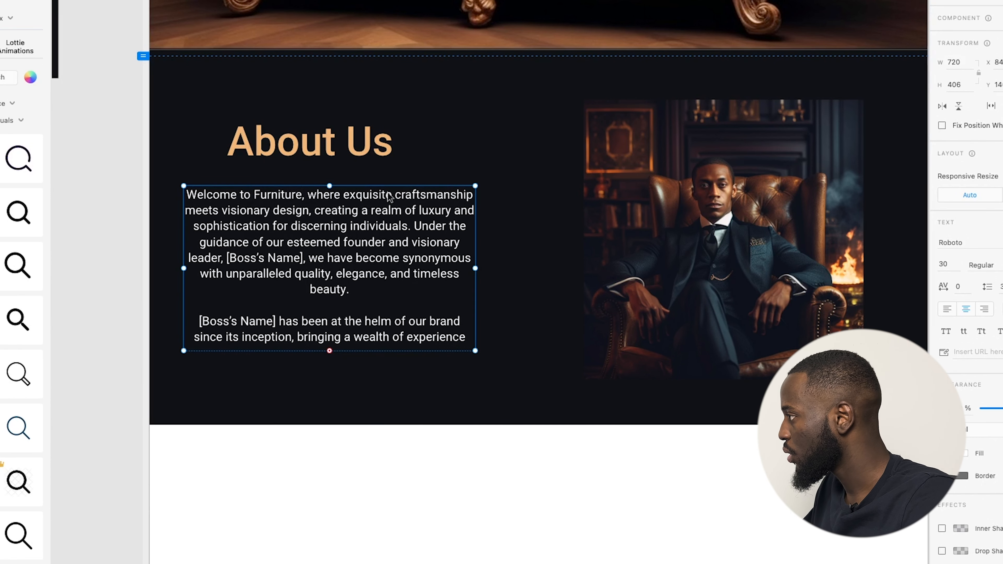
key("ctrl+a")
left_click(390, 239)
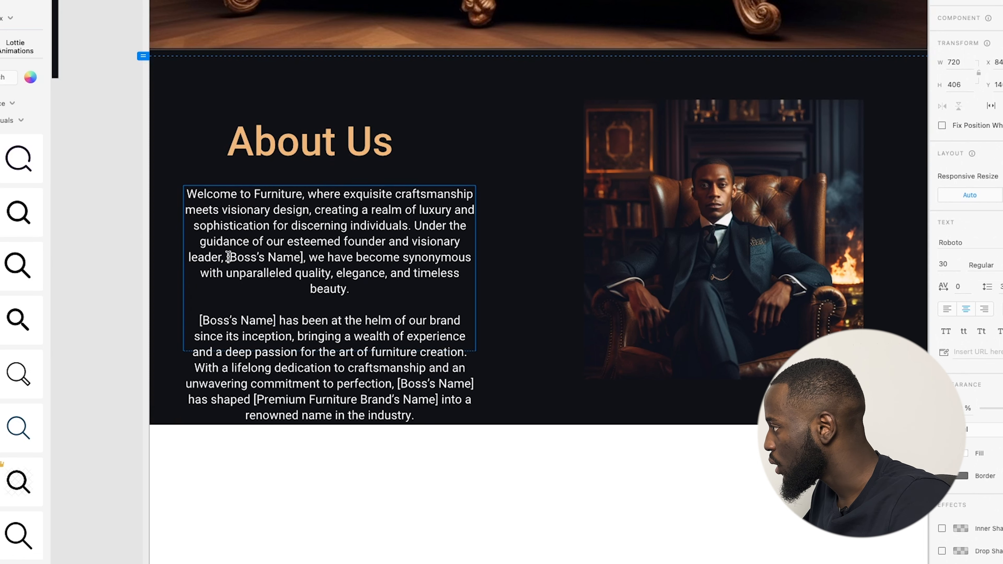
Replace both [Boss's Name] placeholders with the founder's name.
left_click_drag(226, 256, 302, 256)
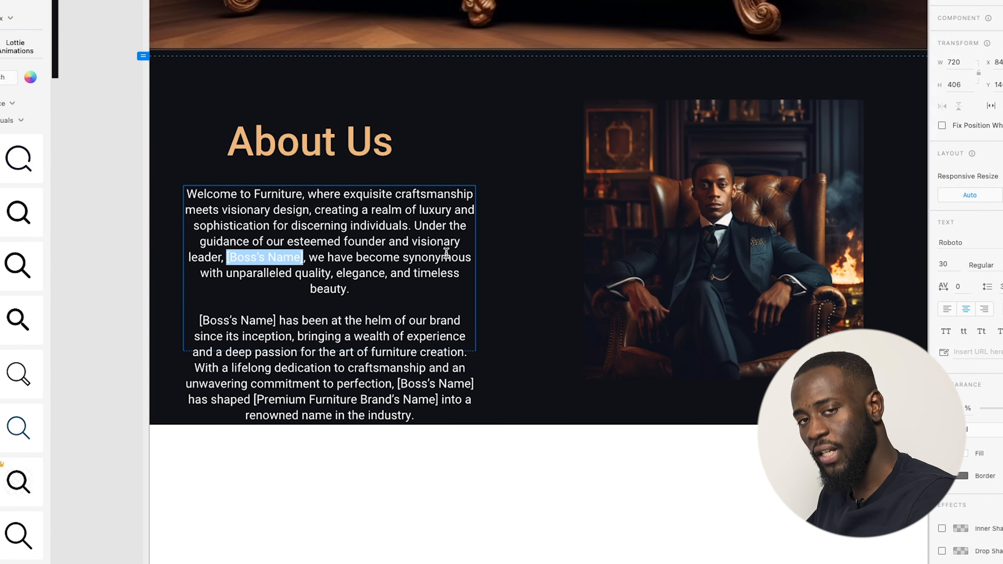
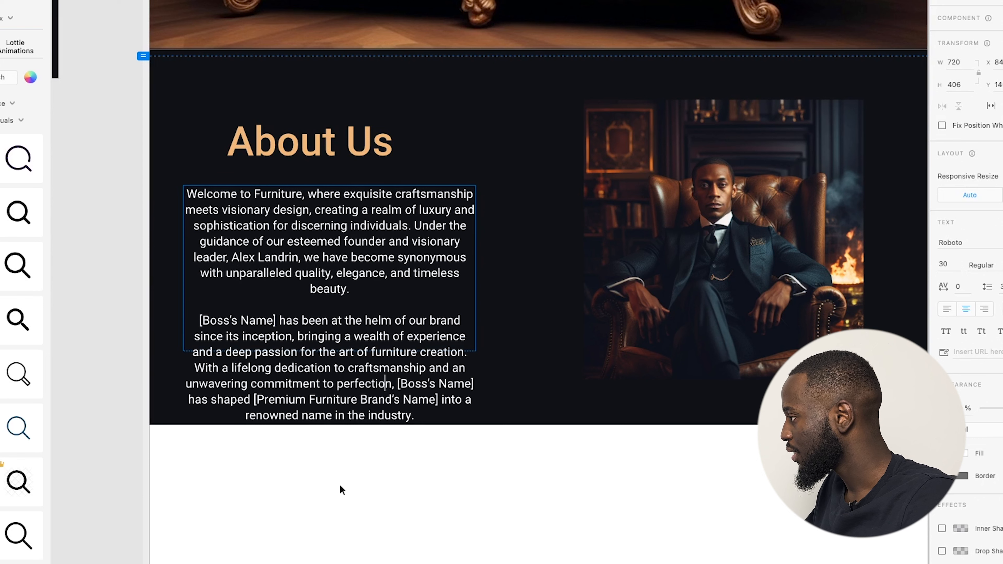
left_click(277, 328)
left_click_drag(277, 320, 200, 322)
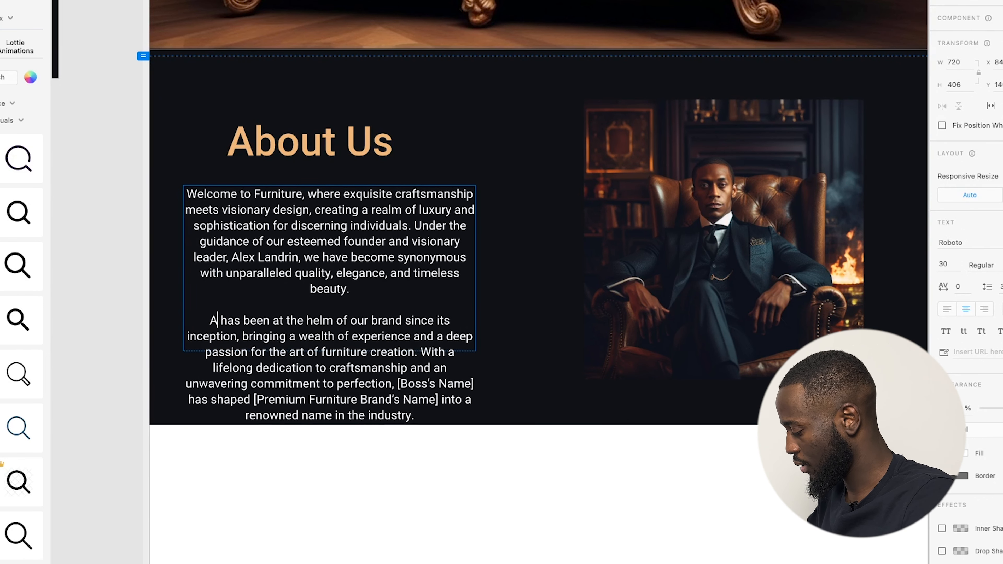
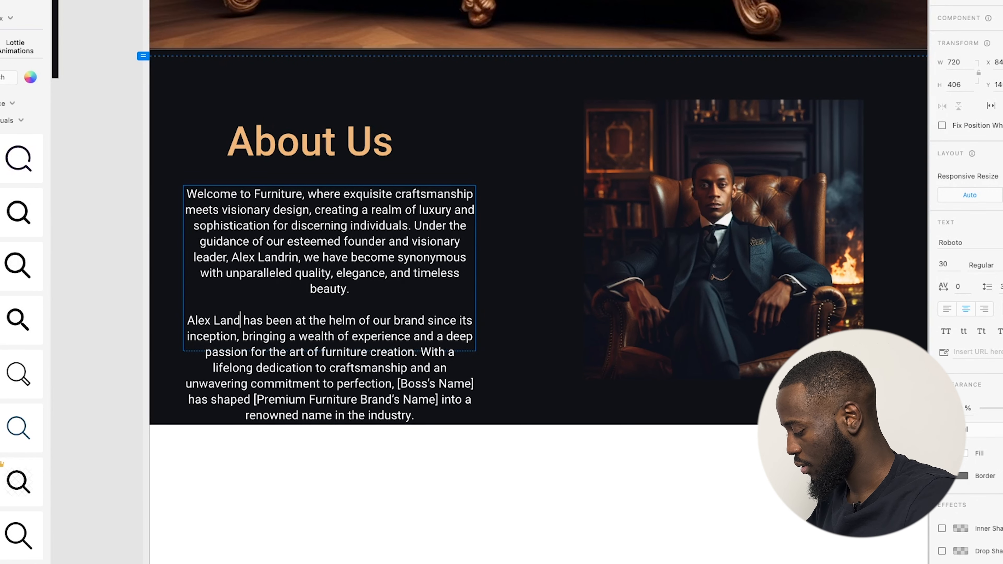
key("Escape")
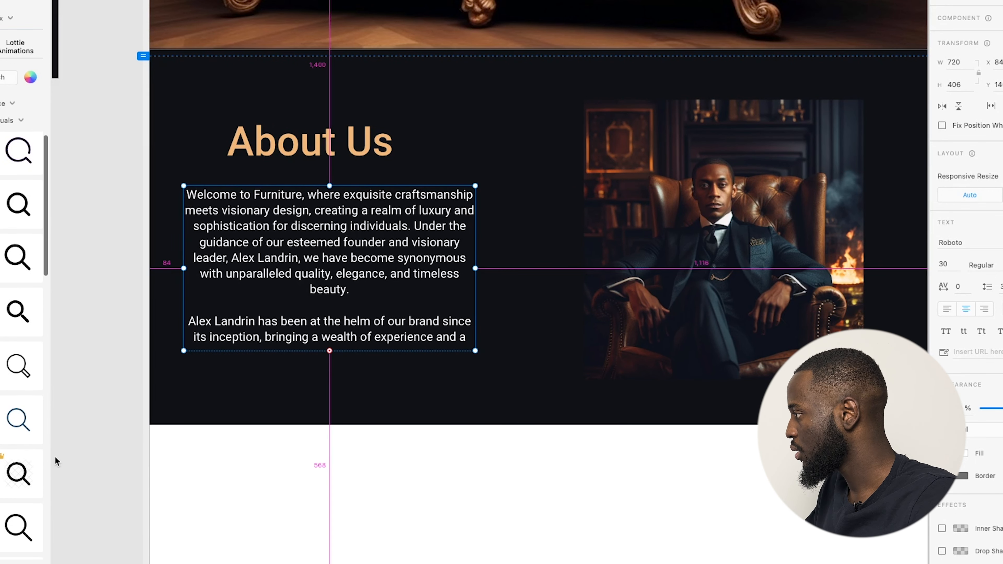
scroll(177, 448, "down", 5)
left_click(250, 450)
Shorten the artboard so it ends at the bottom of the dark About section.
scroll(315, 451, "down", 1)
double_click(362, 480)
left_click_drag(355, 481, 379, 427)
double_click(357, 470)
left_click_drag(356, 484, 385, 407)
left_click(373, 467)
scroll(377, 463, "down", 2)
scroll(377, 459, "up", 2)
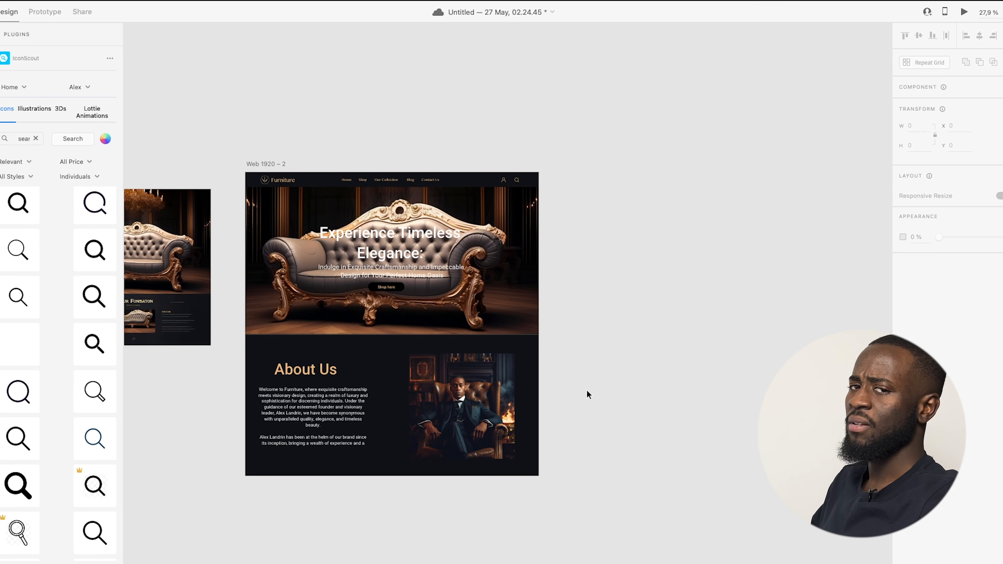
Preview the landing page full-screen and scroll from the sofa hero into About Us.
left_click(475, 293)
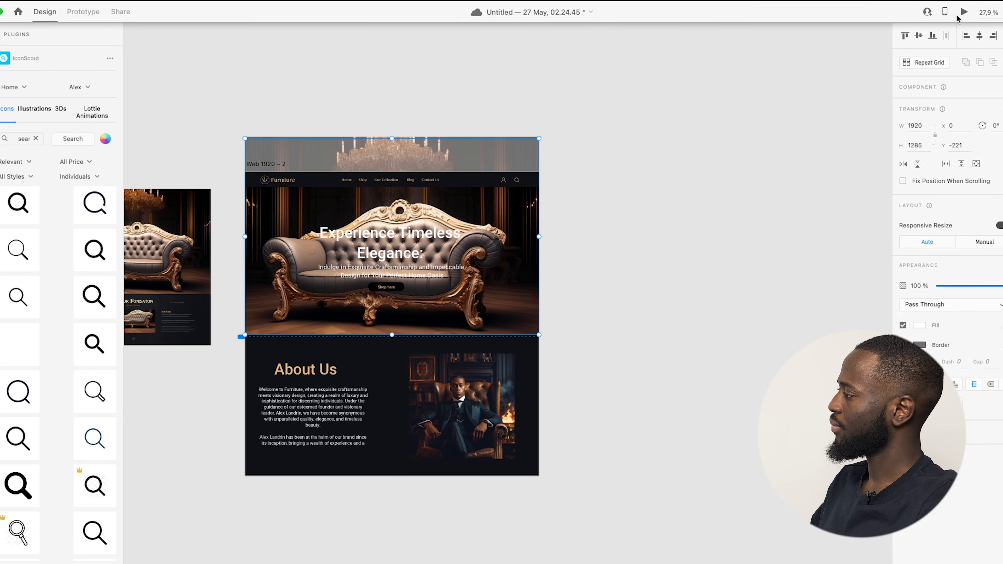
left_click(964, 12)
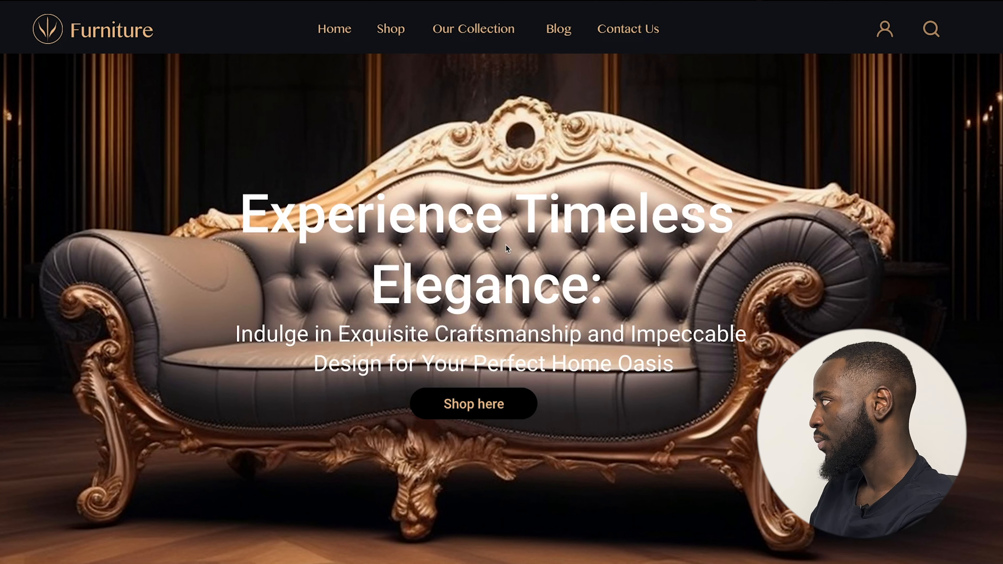
scroll(504, 244, "down", 10)
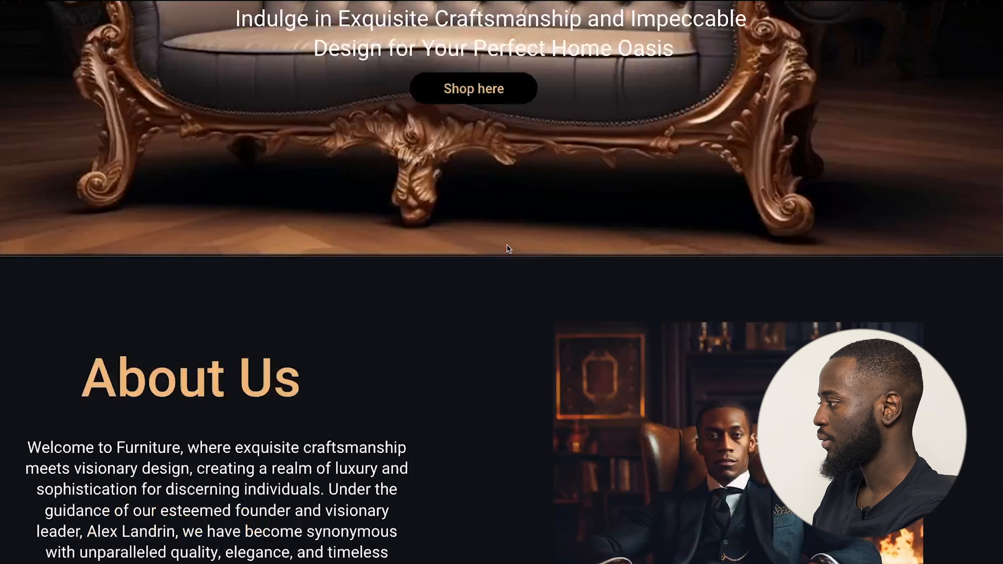
scroll(519, 246, "up", 7)
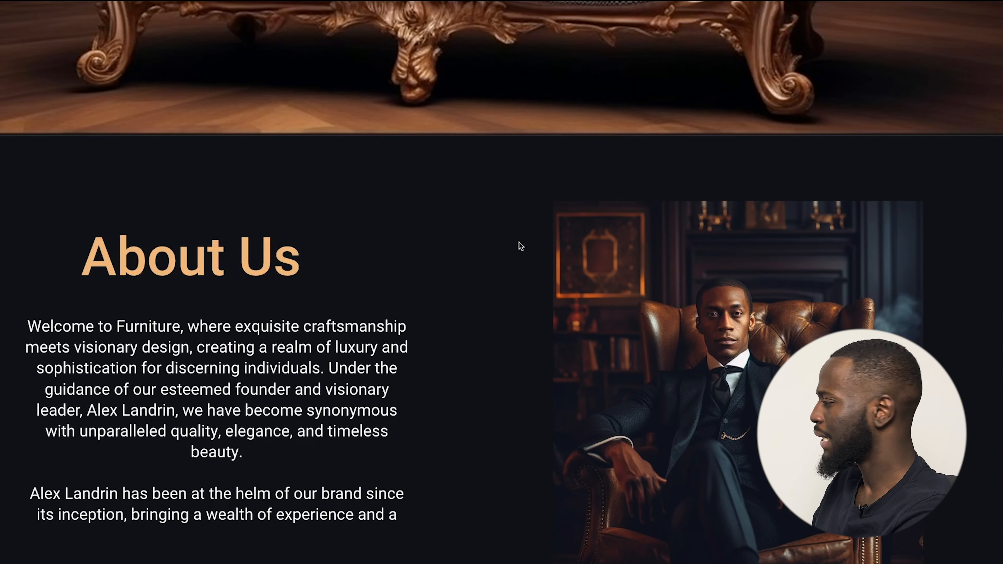
scroll(534, 245, "up", 3)
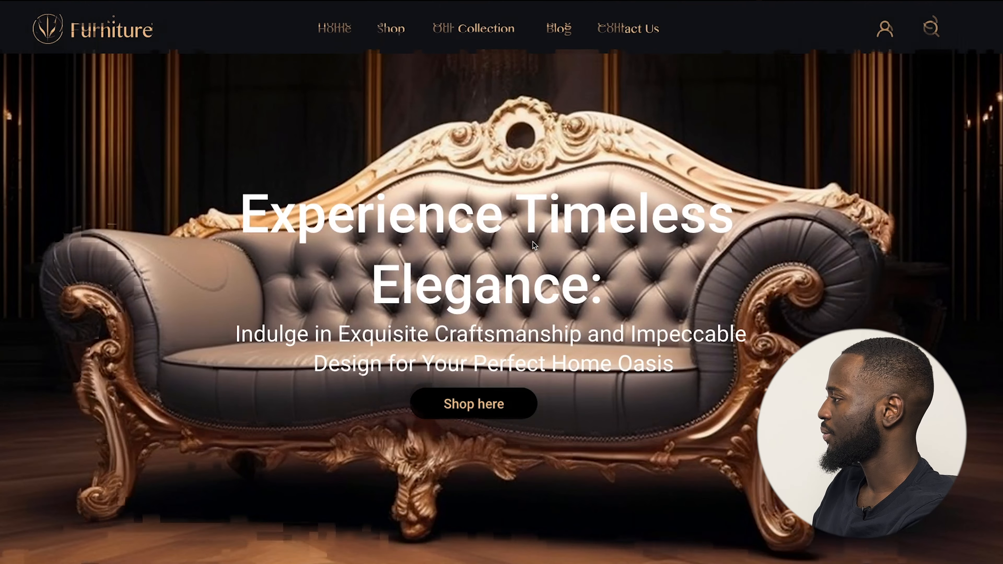
scroll(534, 246, "down", 7)
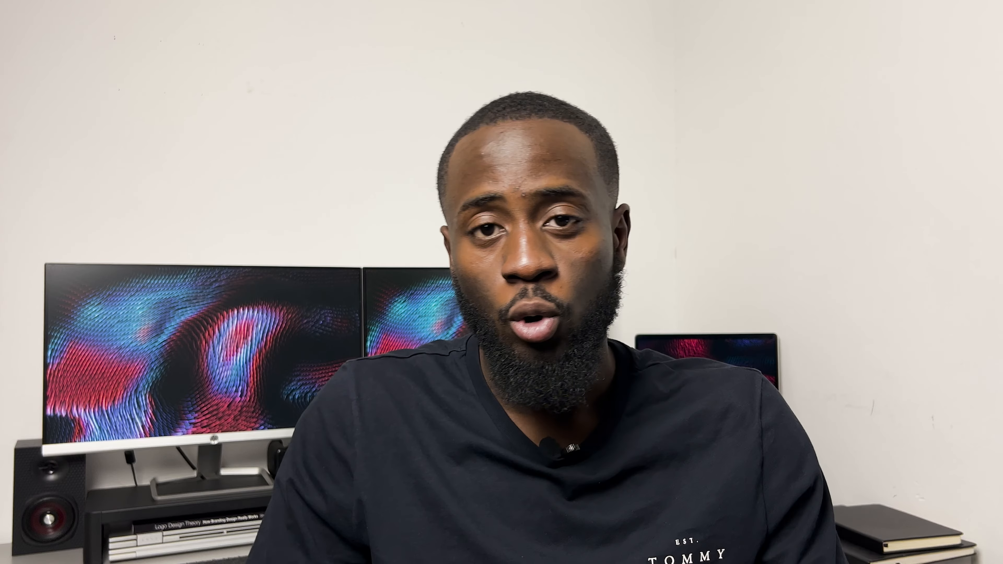